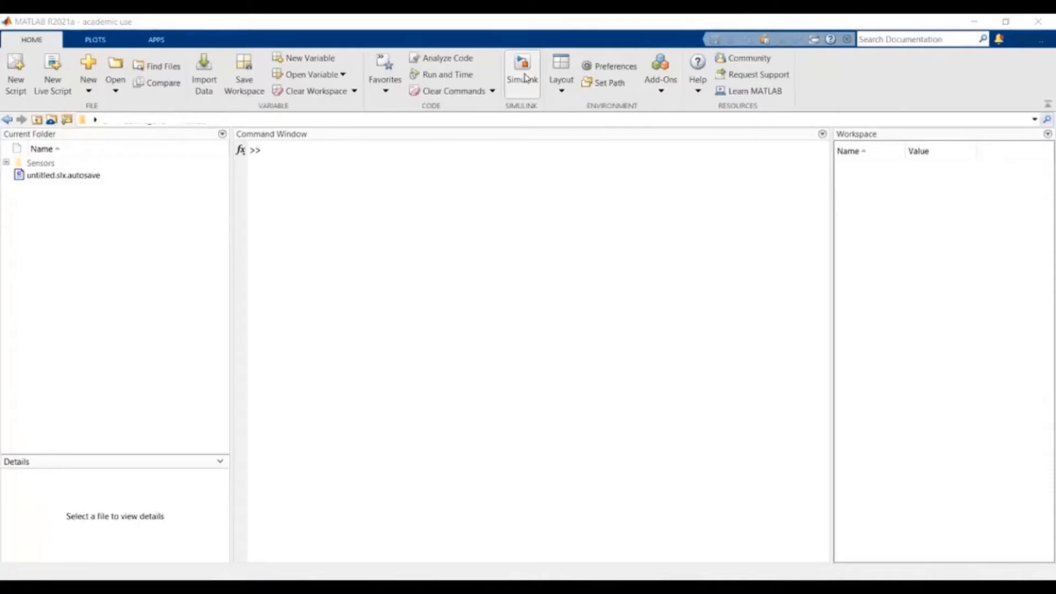
- Launch Simulink by running the simulink command in the MATLAB Command Window
{"action": "left_click", "coordinate": [456, 166]}
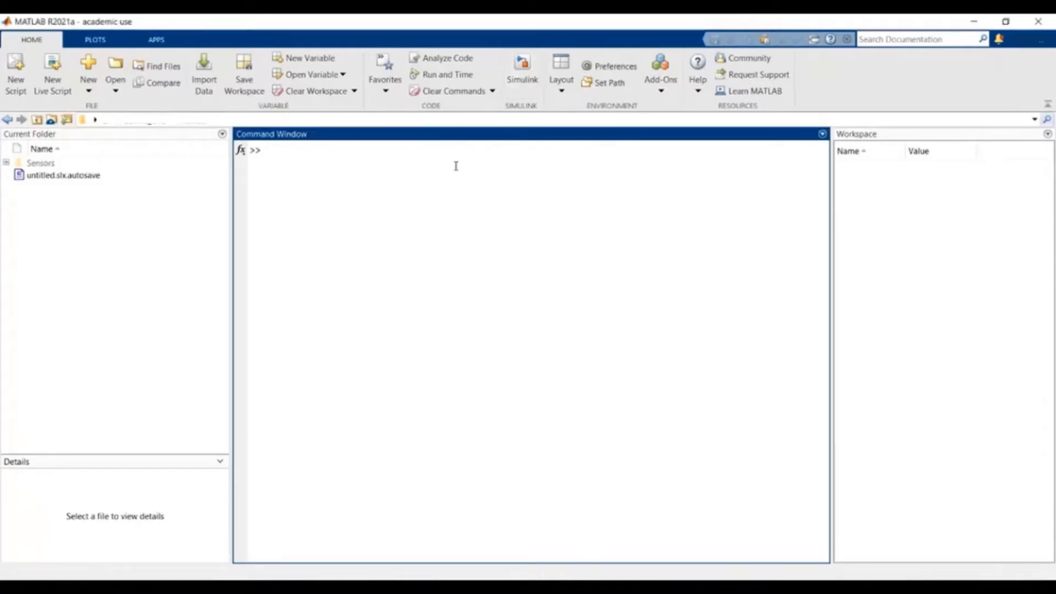
{"action": "type", "text": "simulink"}
{"action": "key", "text": "Return"}
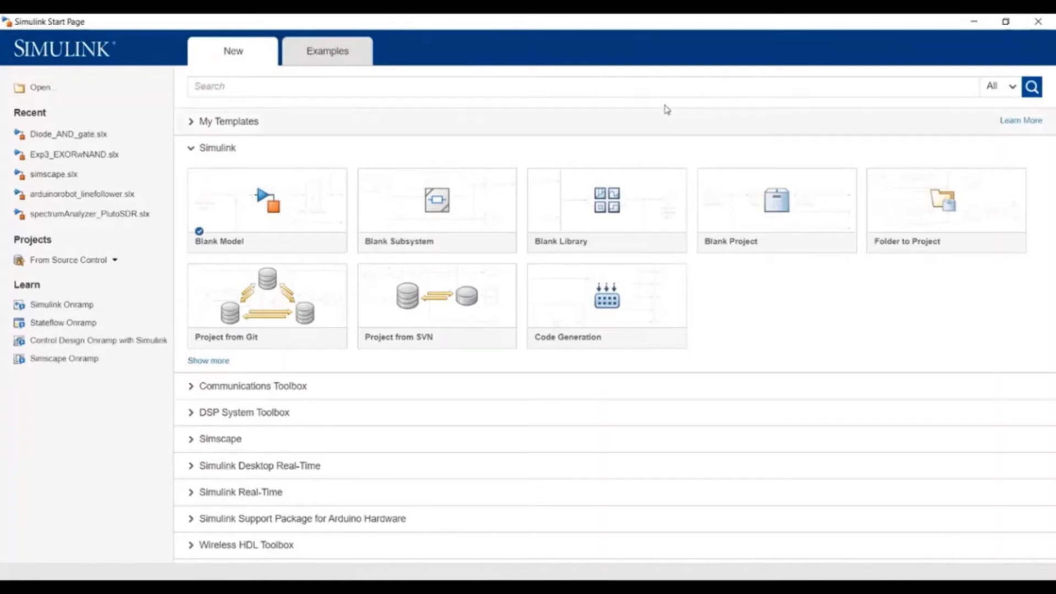
- Create a Blank Model from the Simulink Start Page, opening untitled1
{"action": "mouse_move", "coordinate": [292, 223]}
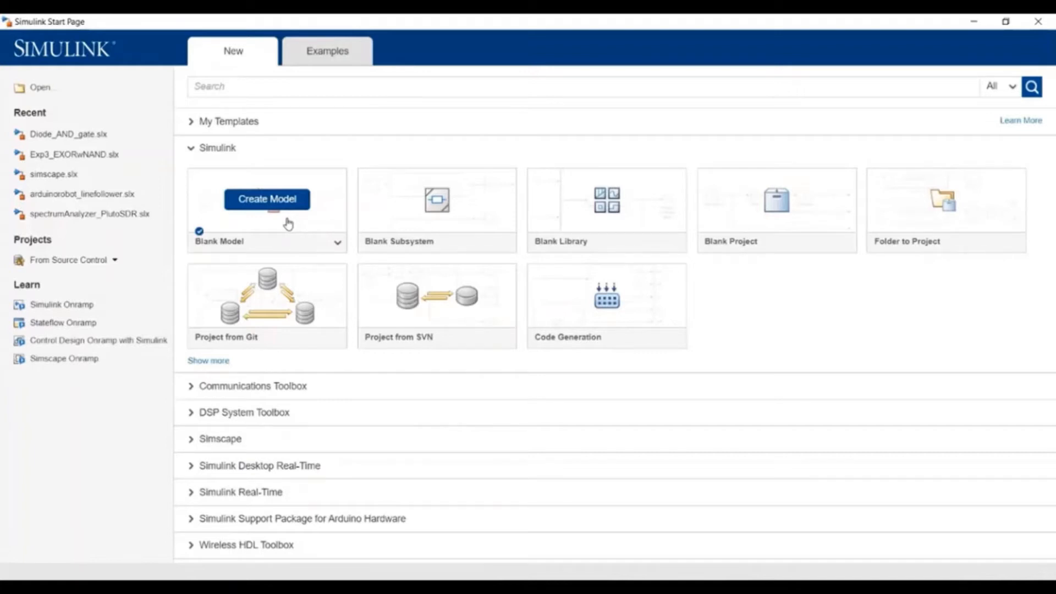
{"action": "left_click", "coordinate": [286, 219]}
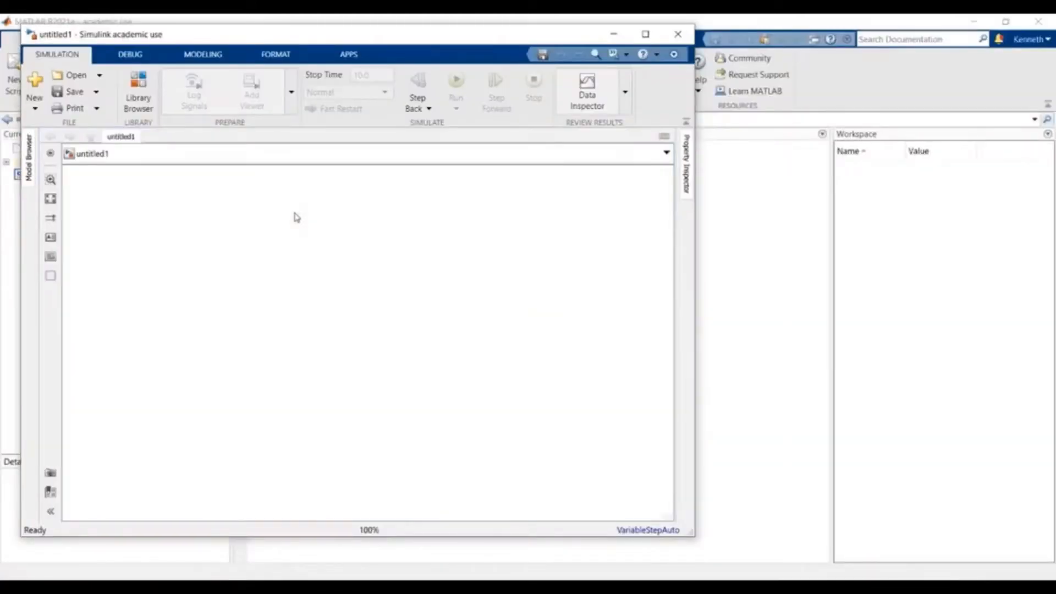
- Maximize the untitled1 model window to fill the screen
{"action": "left_click", "coordinate": [646, 34]}
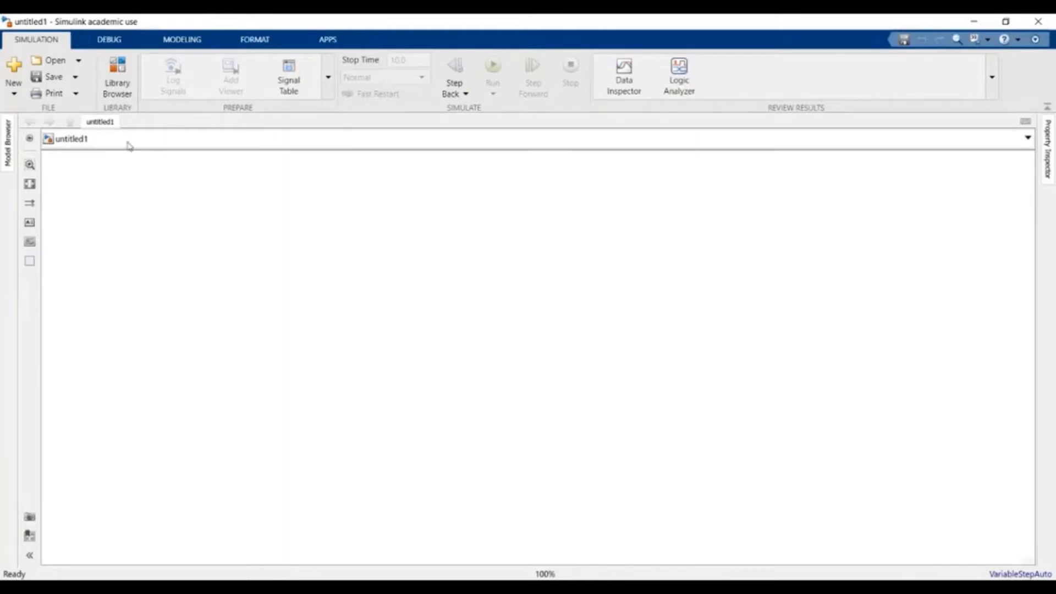
- Open the Library Browser at the Simulink categories and select the old 'dc supply' search text
{"action": "left_click", "coordinate": [114, 74]}
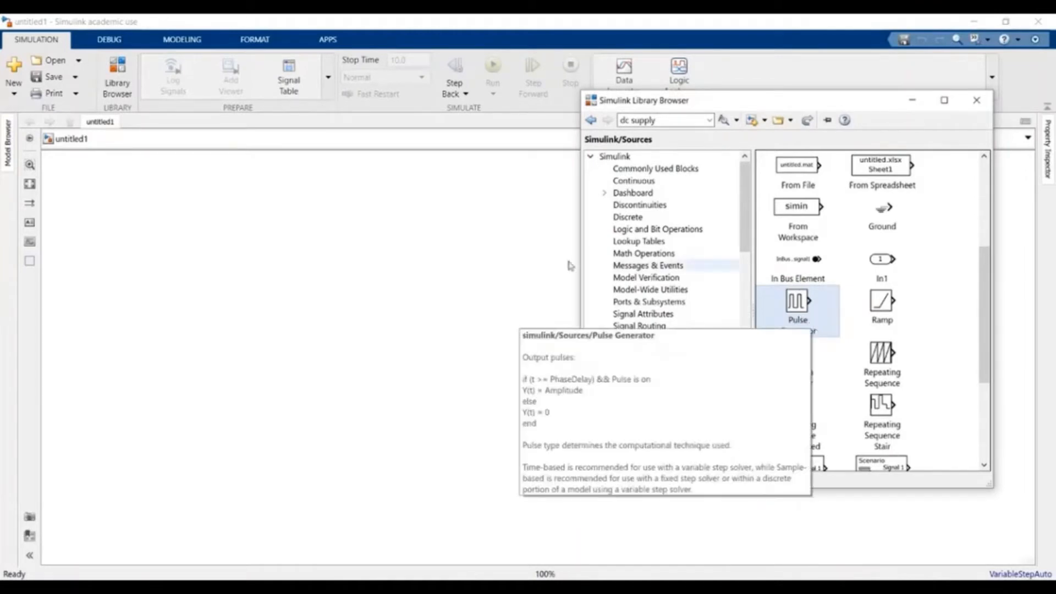
{"action": "left_click", "coordinate": [615, 156]}
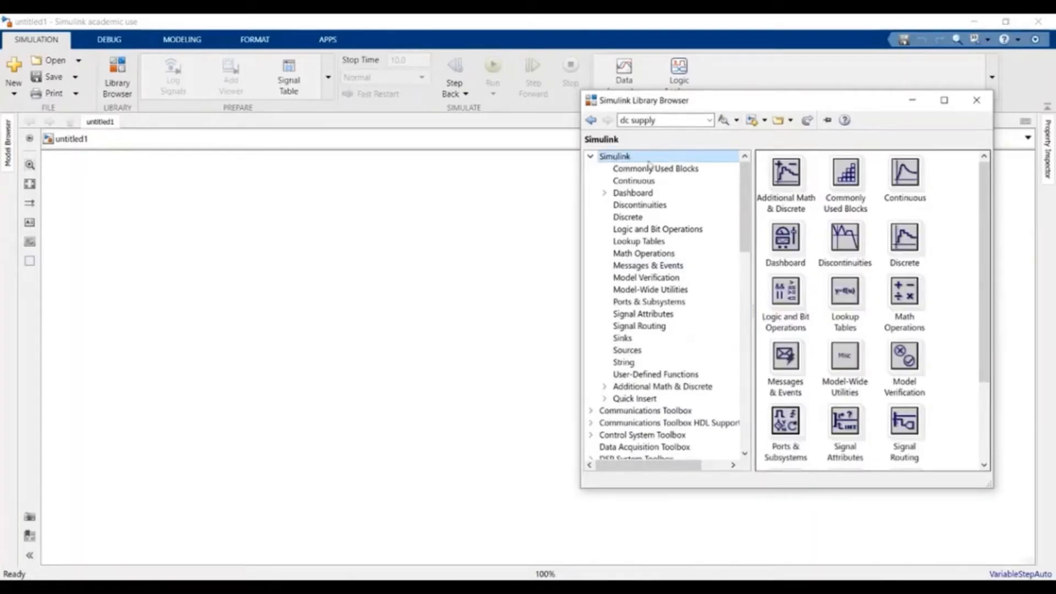
{"action": "left_click", "coordinate": [590, 158]}
{"action": "left_click", "coordinate": [590, 159]}
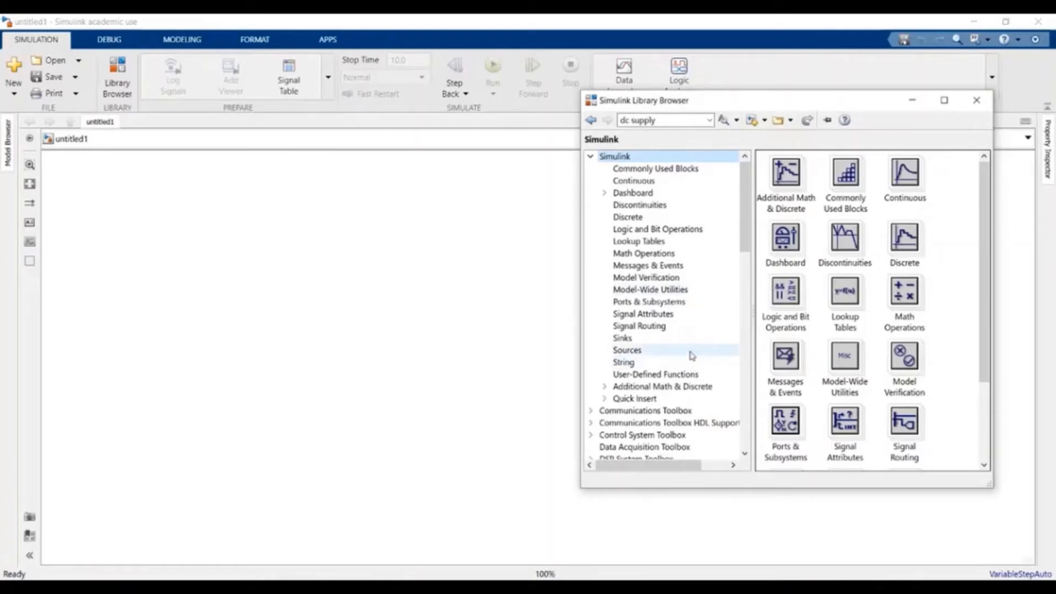
{"action": "left_click", "coordinate": [670, 119]}
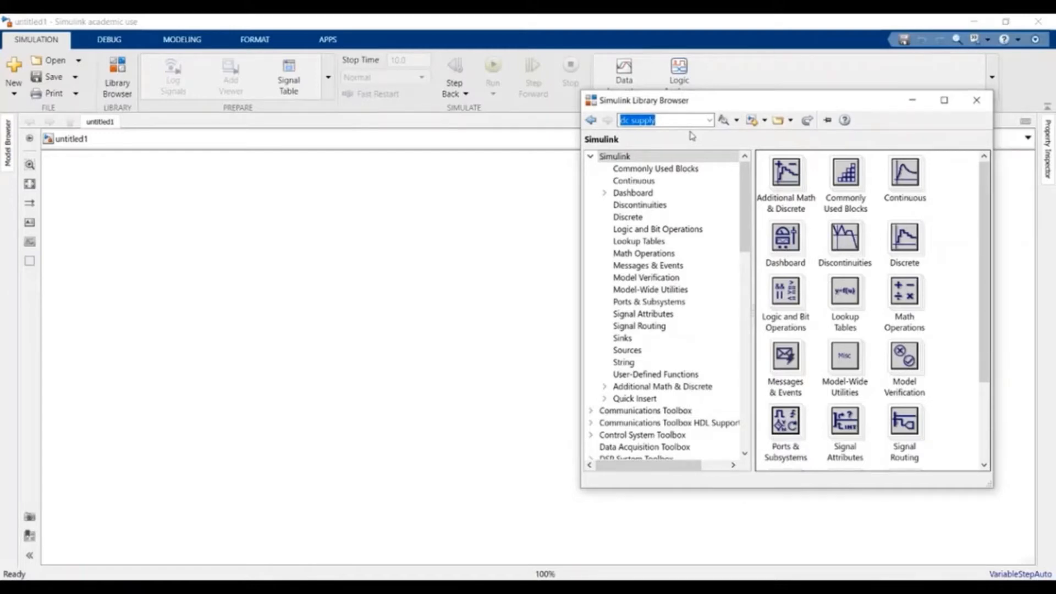
- Search the library for NAND and select the NAND block among the 6 results
{"action": "type", "text": "N"}
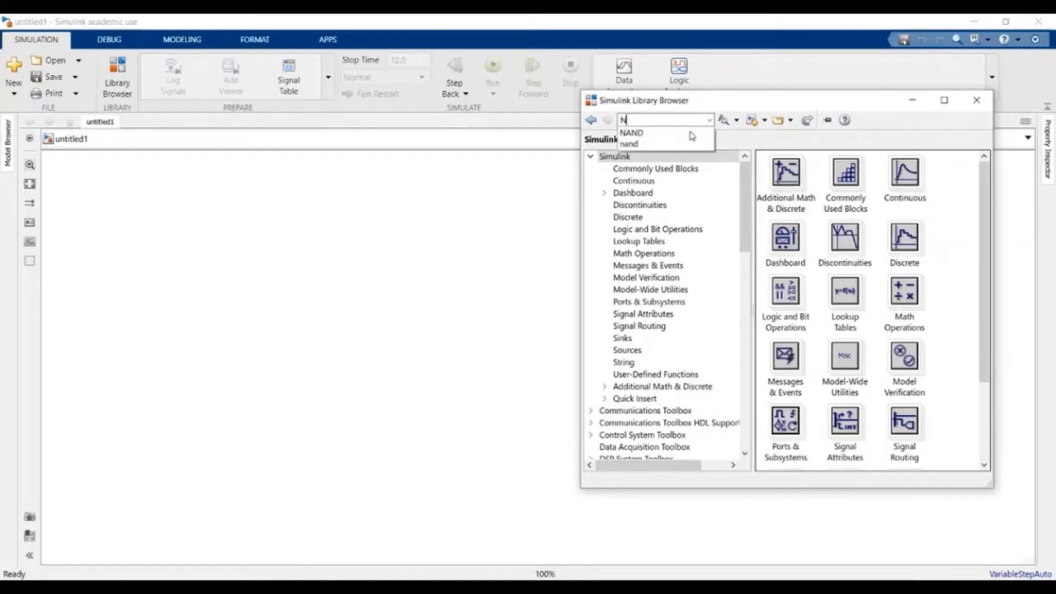
{"action": "key", "text": "Down"}
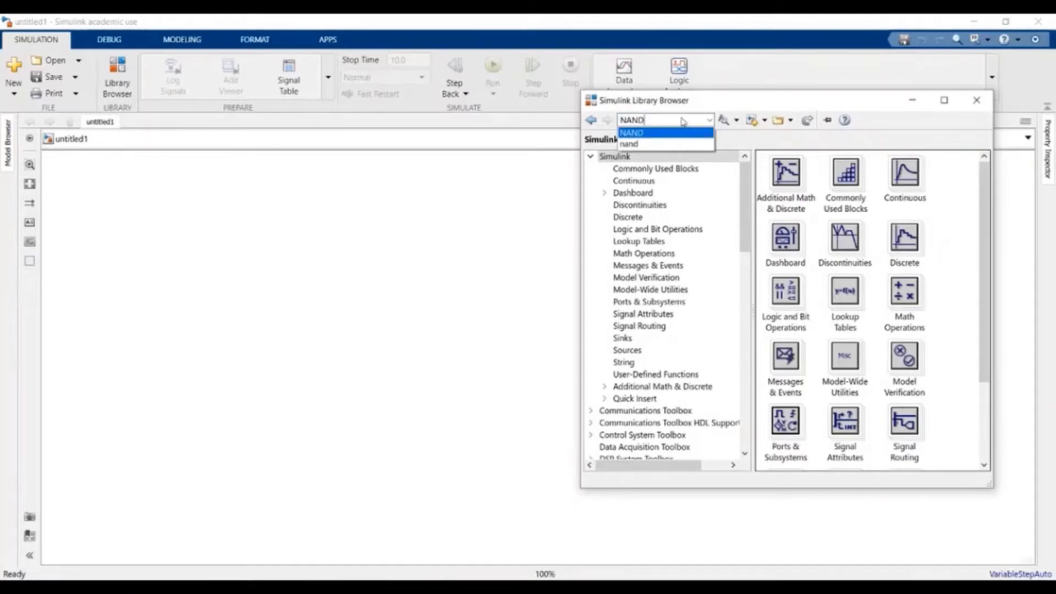
{"action": "left_click", "coordinate": [682, 120]}
{"action": "left_click", "coordinate": [725, 121]}
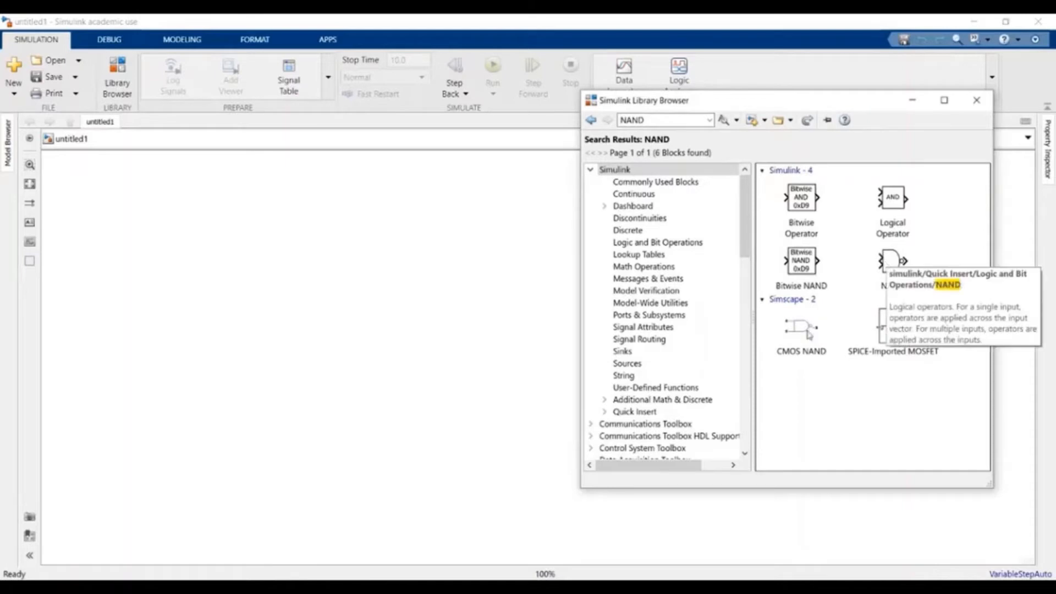
{"action": "mouse_move", "coordinate": [799, 333]}
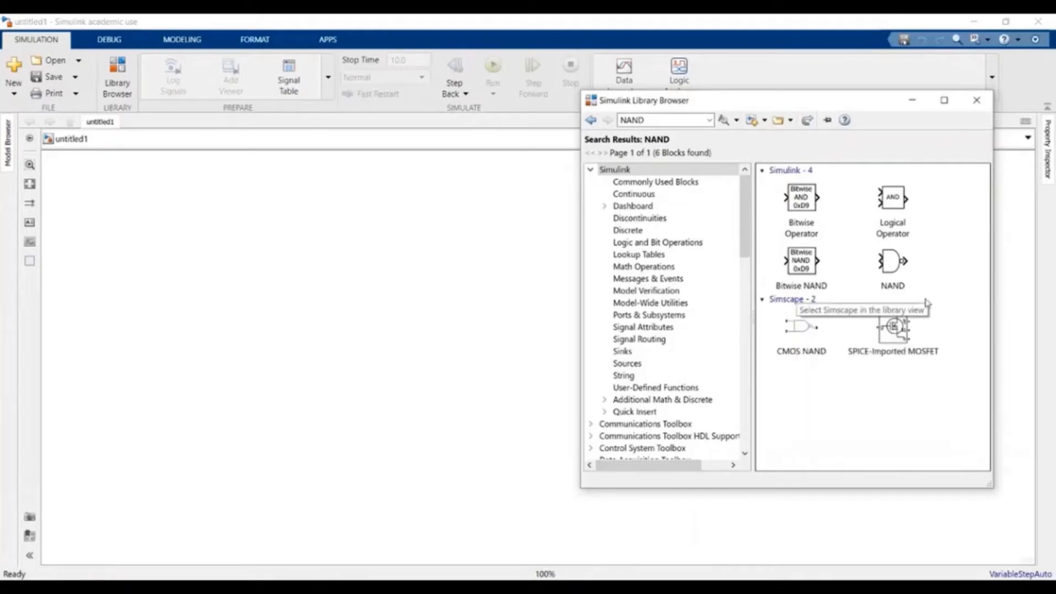
{"action": "mouse_move", "coordinate": [895, 252]}
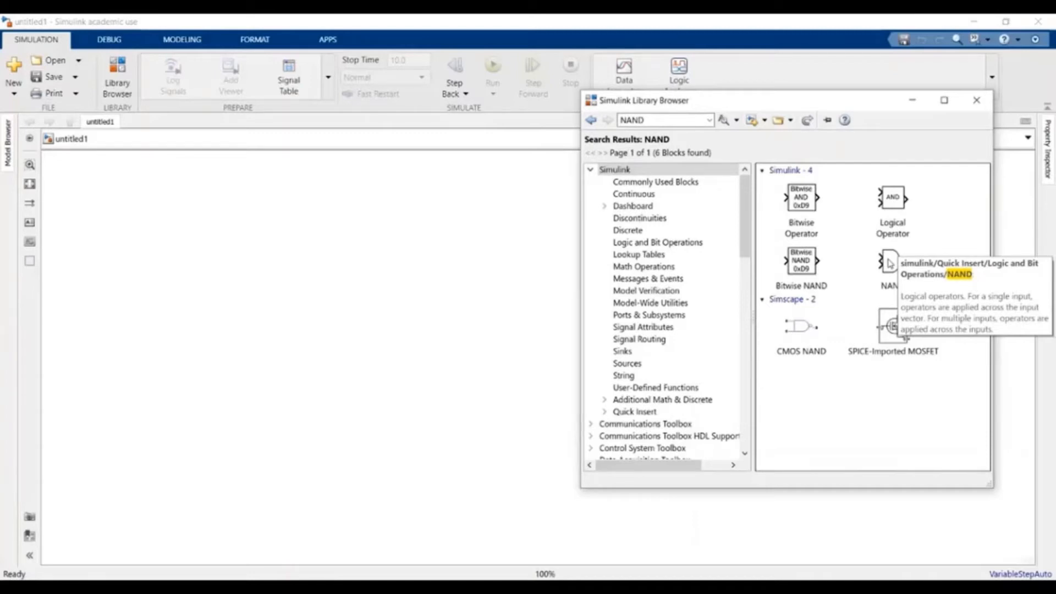
{"action": "left_click", "coordinate": [890, 263]}
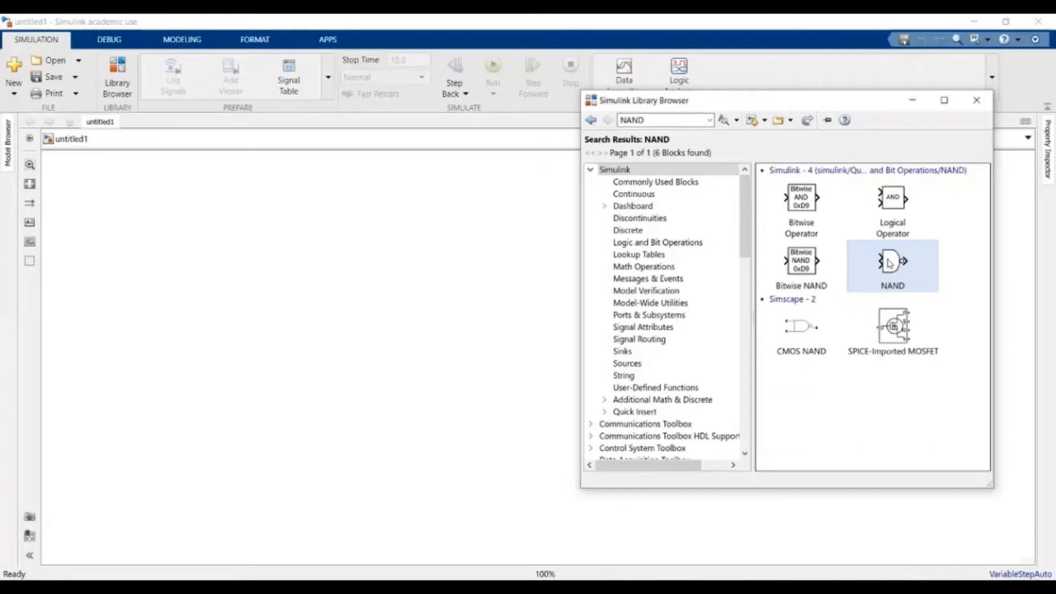
- Place the NAND block on the untitled1 canvas, nudged slightly right, and reopen the Library Browser
{"action": "left_click_drag", "start_coordinate": [889, 263], "coordinate": [277, 285]}
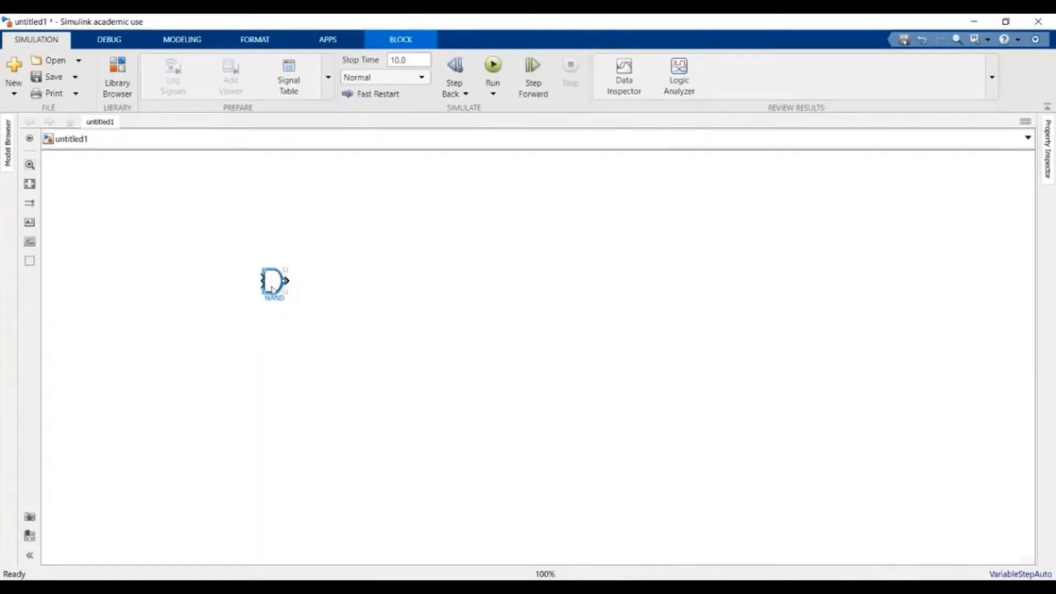
{"action": "left_click_drag", "start_coordinate": [273, 288], "coordinate": [311, 290]}
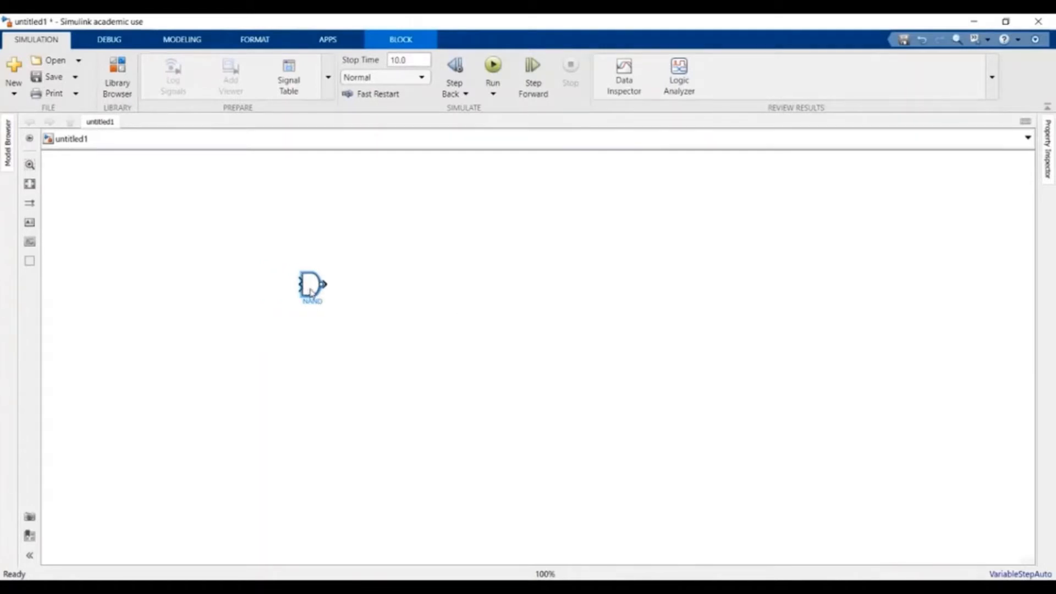
{"action": "left_click", "coordinate": [375, 316]}
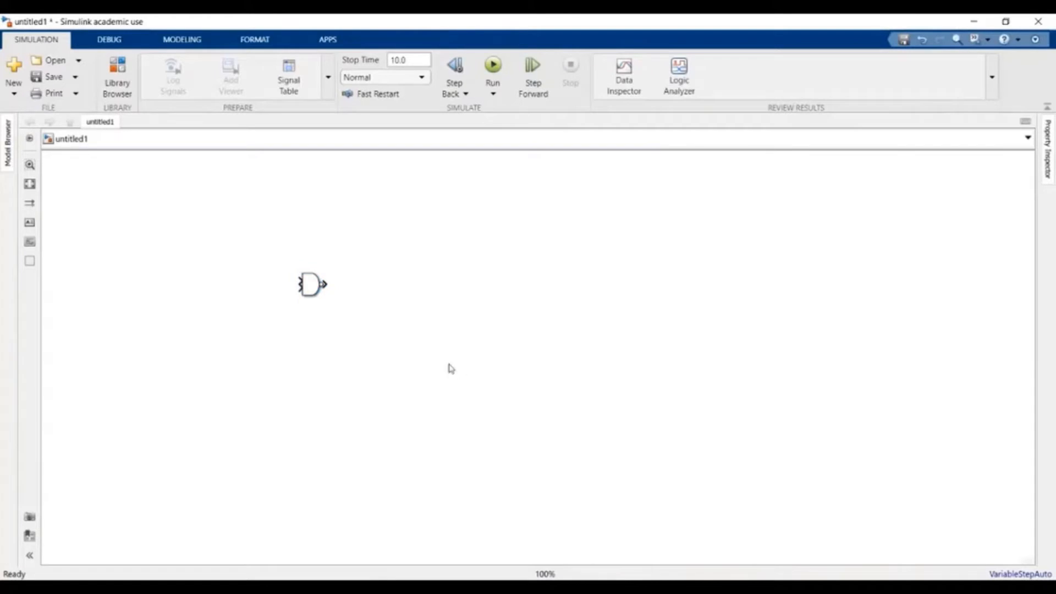
{"action": "left_click", "coordinate": [125, 81]}
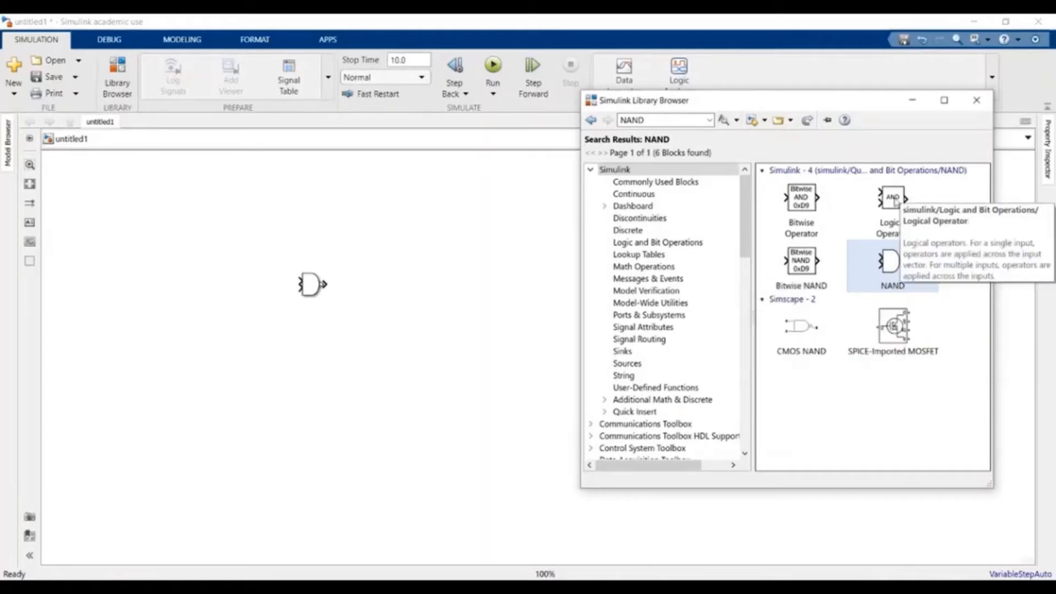
- Drop a Logical Operator (AND) block below the NAND block and select it
{"action": "left_click", "coordinate": [895, 202]}
{"action": "left_click_drag", "start_coordinate": [895, 202], "coordinate": [314, 363]}
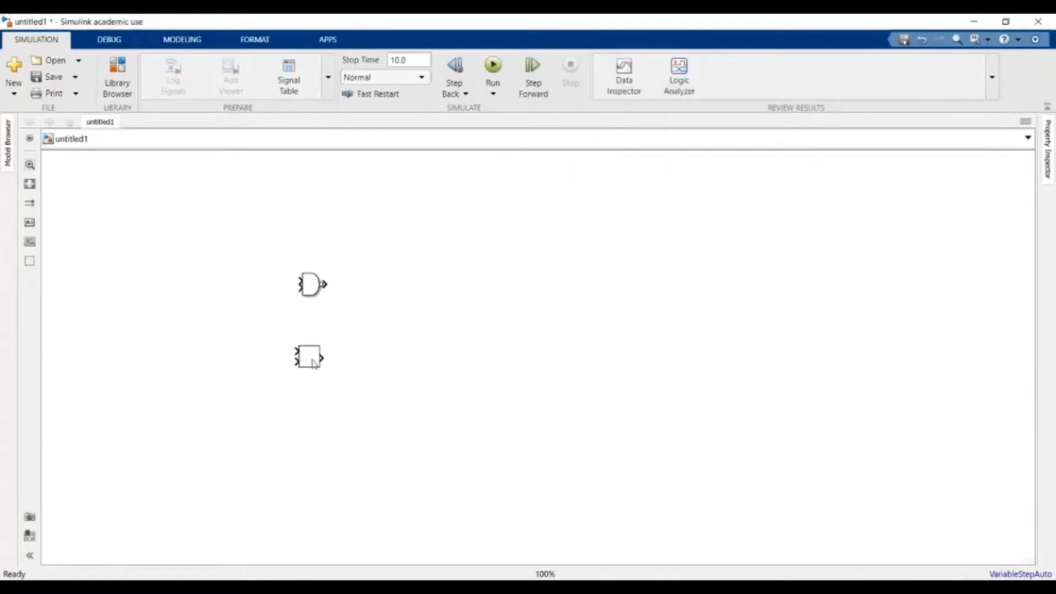
{"action": "left_click", "coordinate": [323, 330]}
{"action": "left_click", "coordinate": [310, 362]}
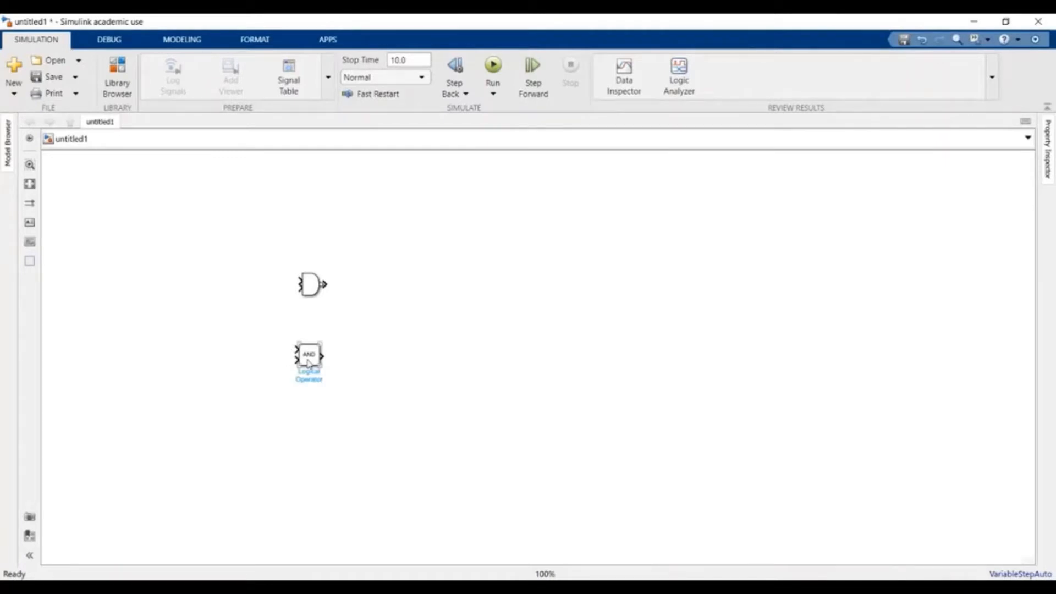
{"action": "left_click", "coordinate": [299, 332]}
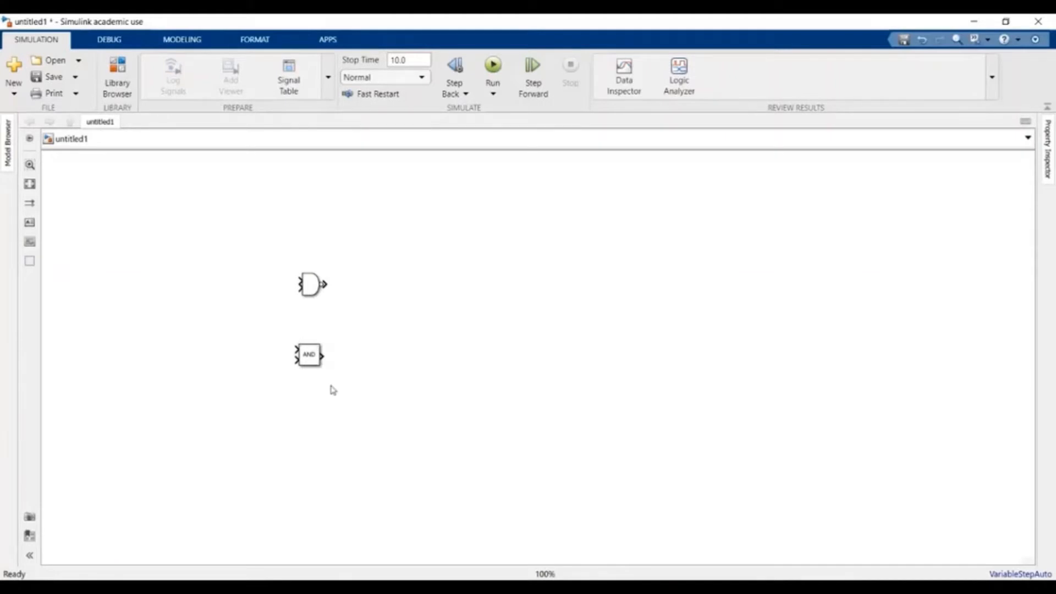
{"action": "left_click", "coordinate": [311, 359]}
- Give the AND block the distinctive icon shape in its Block Parameters
{"action": "double_click", "coordinate": [312, 358]}
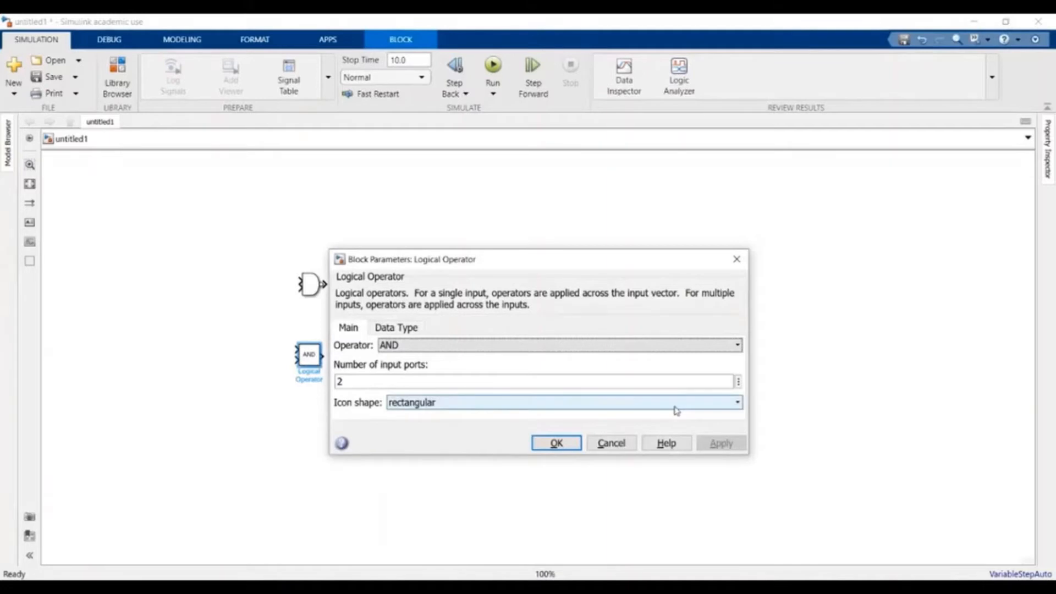
{"action": "left_click", "coordinate": [738, 403]}
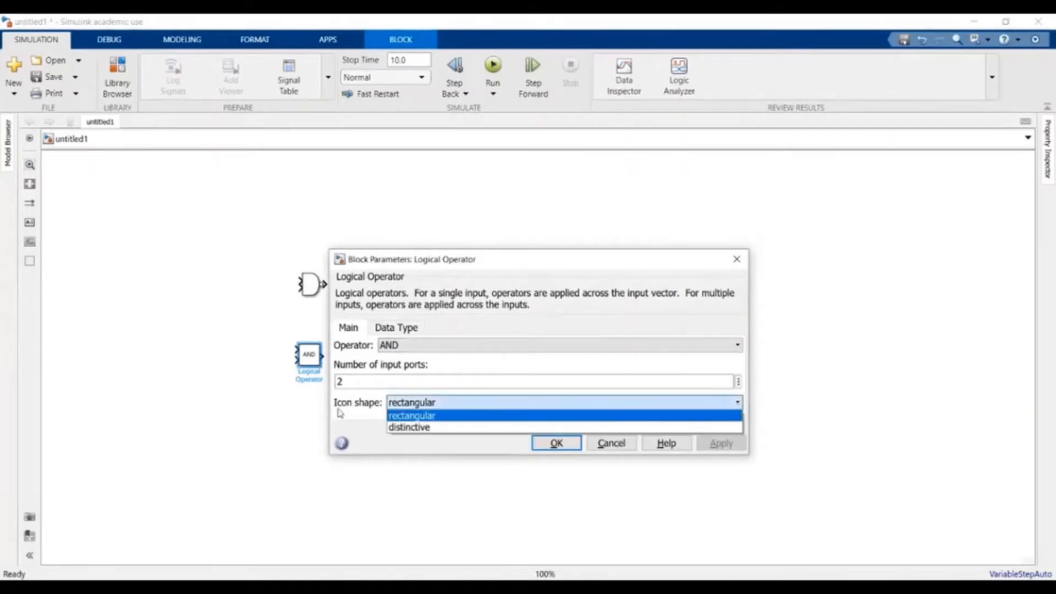
{"action": "left_click", "coordinate": [407, 429]}
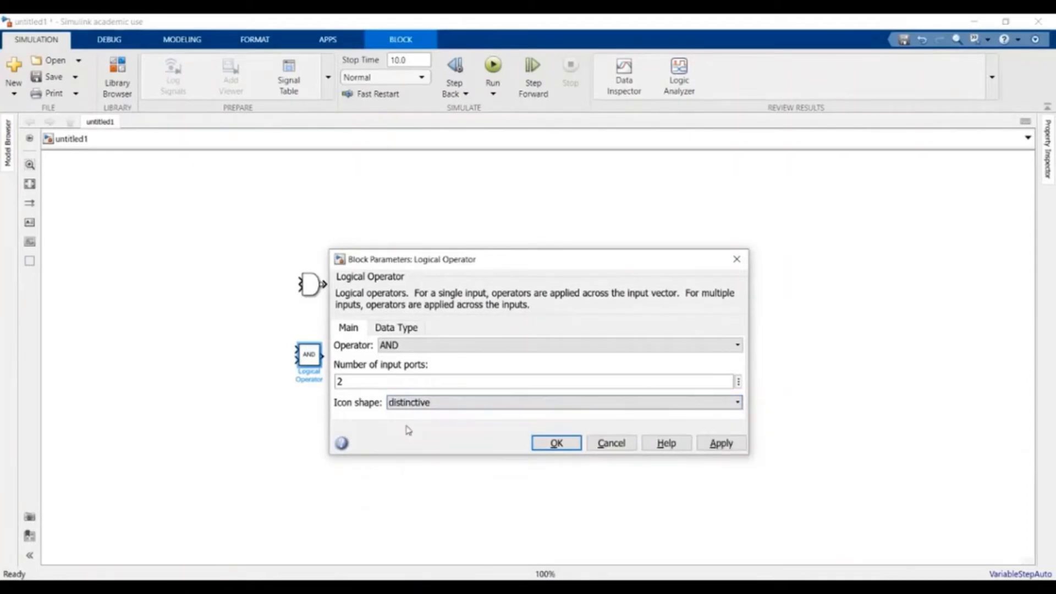
{"action": "left_click", "coordinate": [725, 443]}
{"action": "left_click_drag", "start_coordinate": [559, 260], "coordinate": [671, 268]}
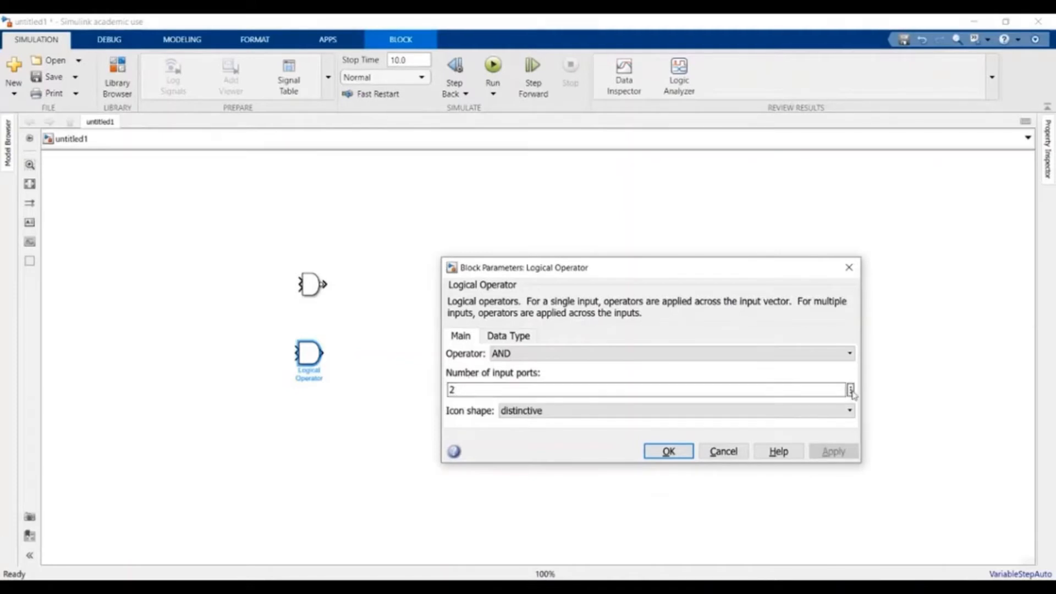
- Set the AND block's number of input ports to 3, apply, and close the dialog
{"action": "double_click", "coordinate": [824, 389]}
{"action": "right_click", "coordinate": [822, 393]}
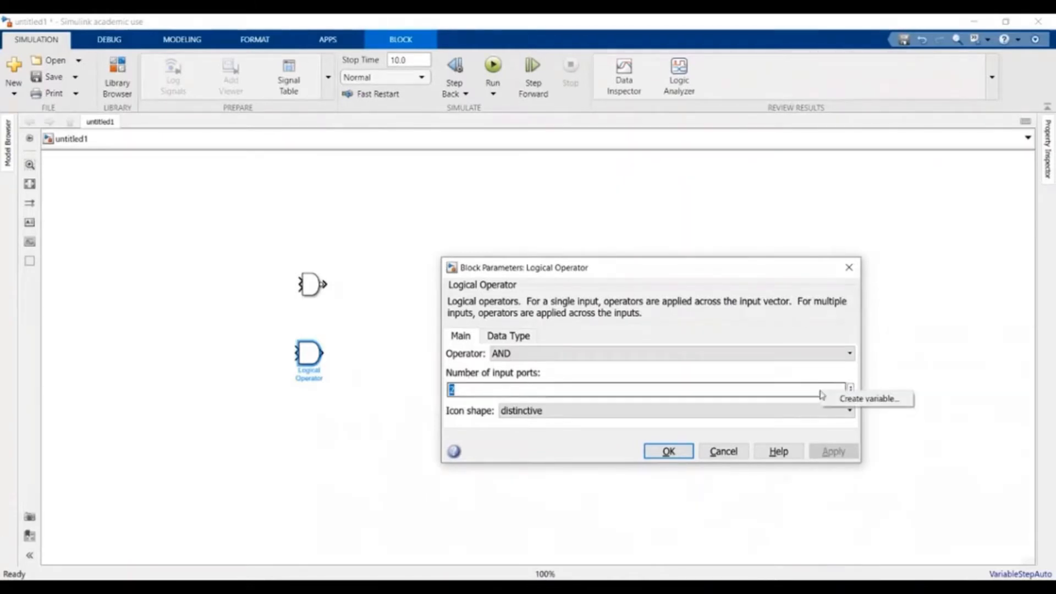
{"action": "left_click", "coordinate": [496, 391]}
{"action": "left_click_drag", "start_coordinate": [489, 387], "coordinate": [441, 386]}
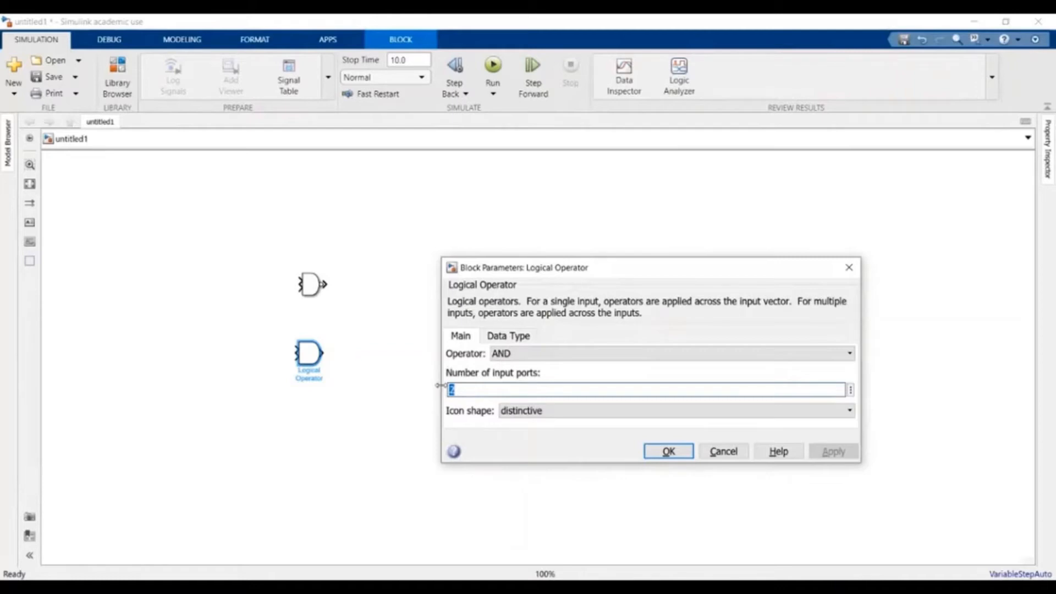
{"action": "left_click", "coordinate": [459, 391]}
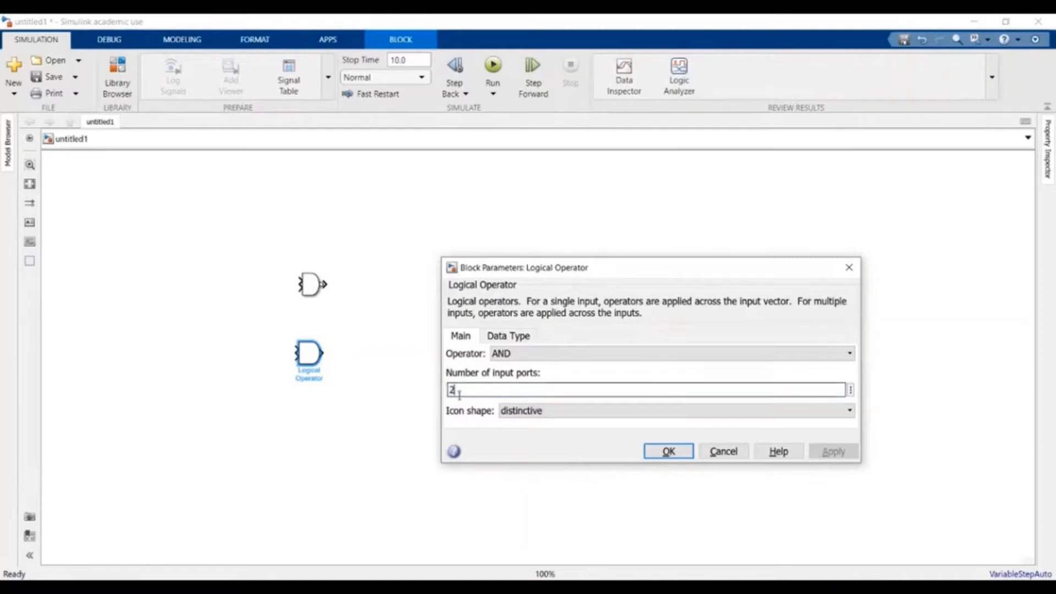
{"action": "left_click_drag", "start_coordinate": [481, 388], "coordinate": [447, 403]}
{"action": "type", "text": "2"}
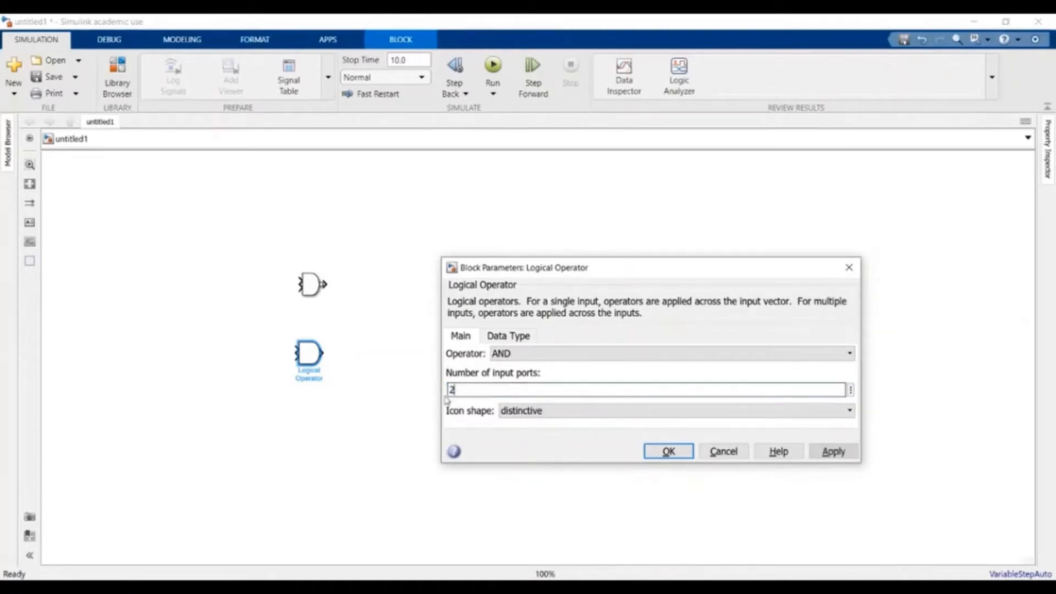
{"action": "key", "text": "BackSpace"}
{"action": "type", "text": "3"}
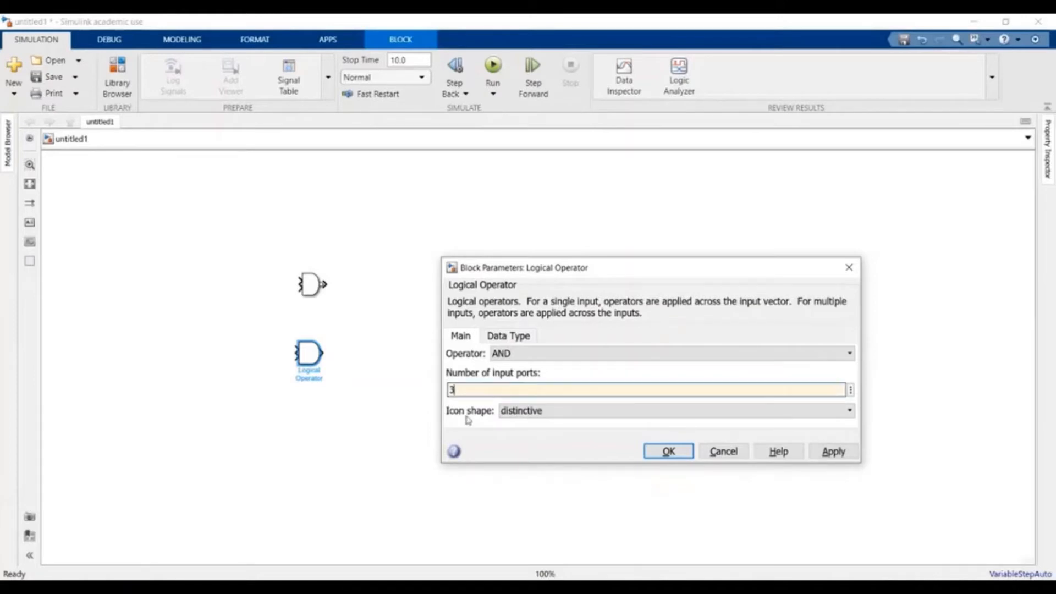
{"action": "left_click", "coordinate": [833, 451]}
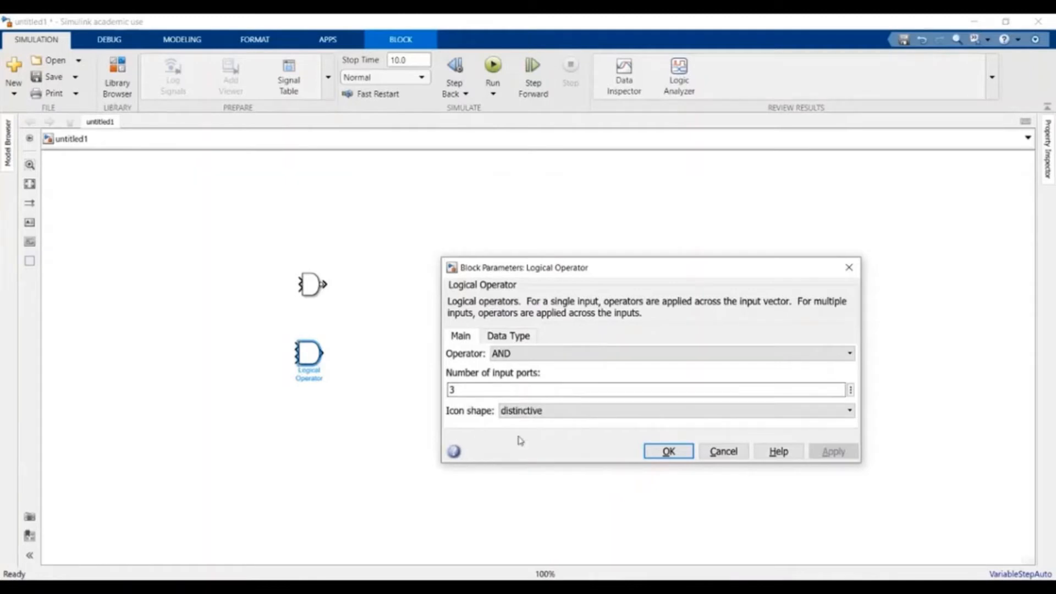
{"action": "left_click", "coordinate": [675, 450]}
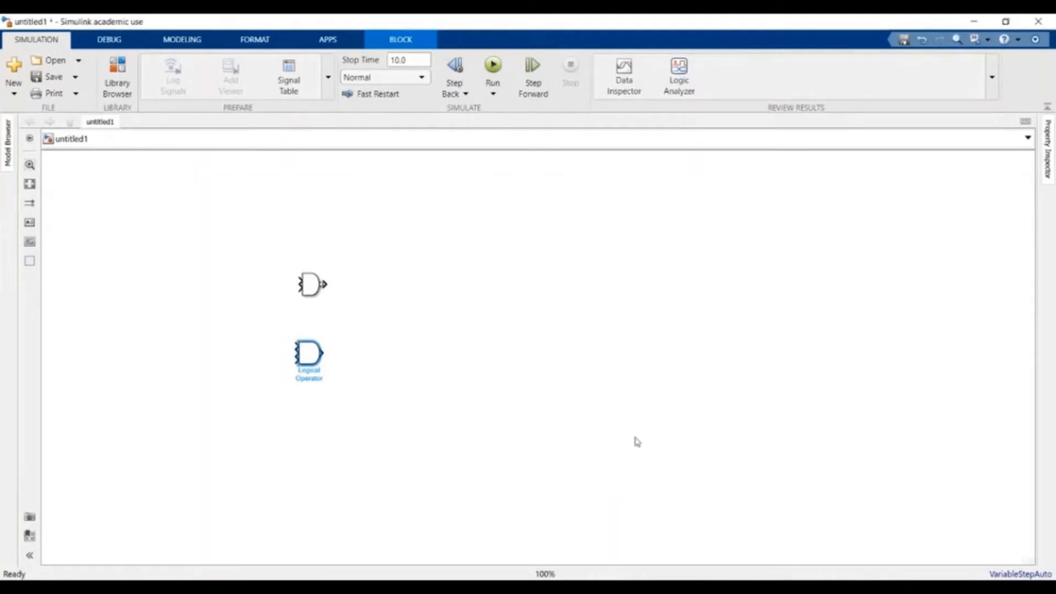
- Switch the upper NAND block's Operator to OR, apply, and close its parameters
{"action": "left_click", "coordinate": [637, 442]}
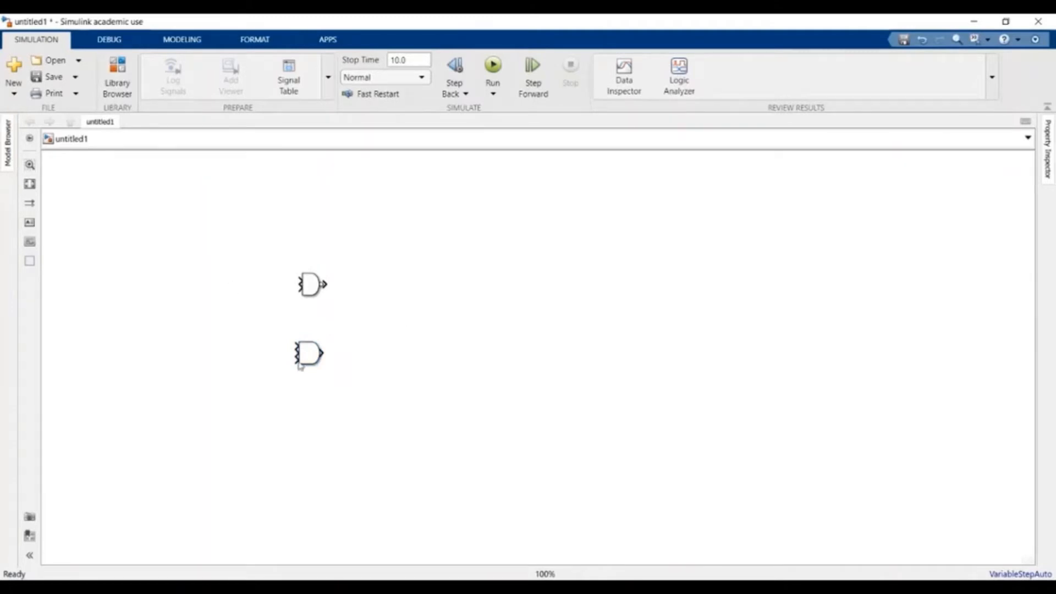
{"action": "left_click", "coordinate": [312, 286]}
{"action": "double_click", "coordinate": [312, 286]}
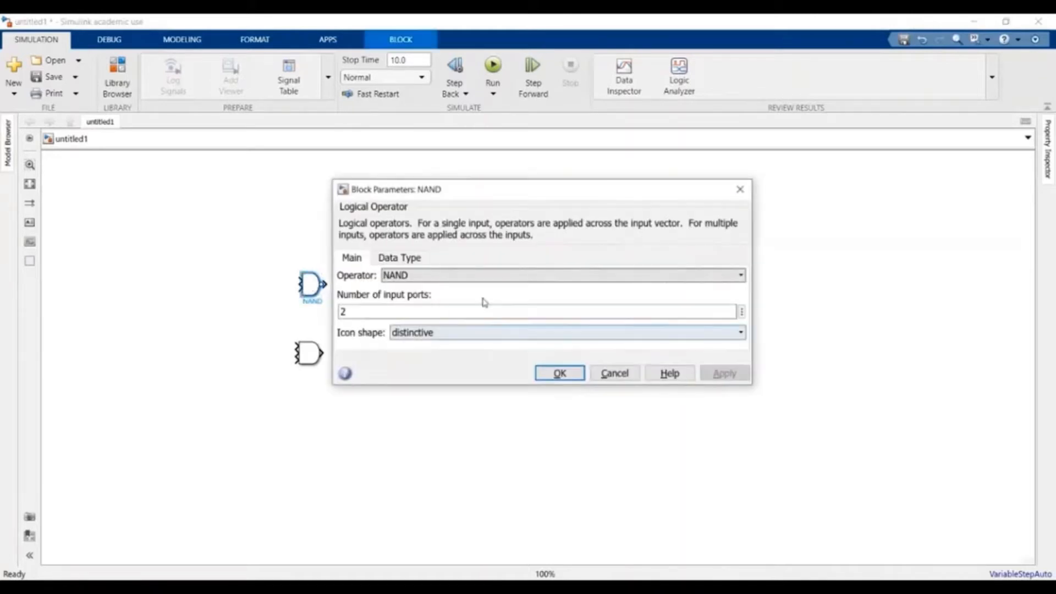
{"action": "left_click_drag", "start_coordinate": [555, 190], "coordinate": [701, 191]}
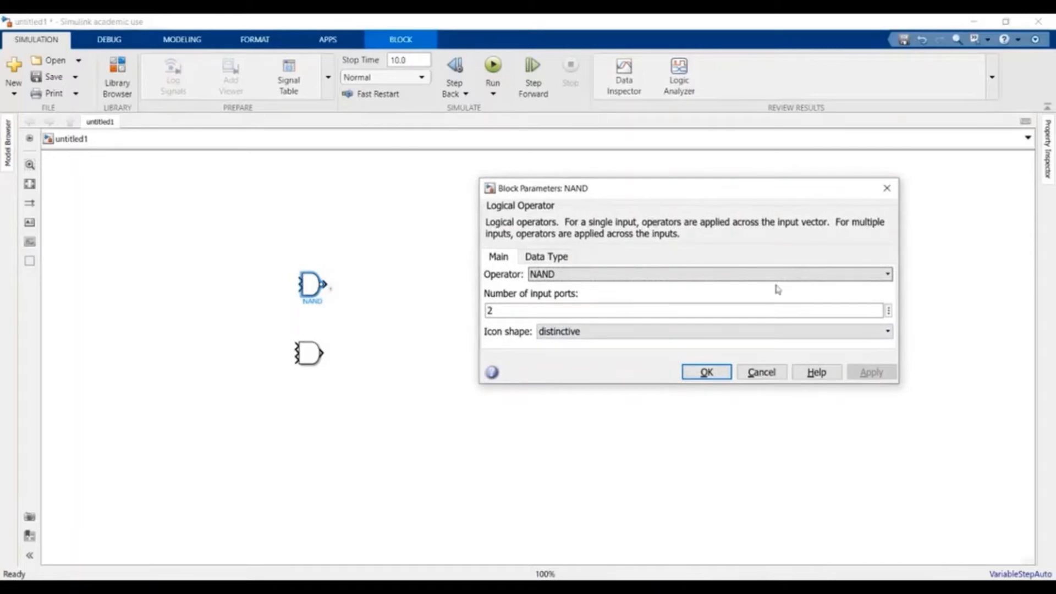
{"action": "left_click", "coordinate": [888, 275]}
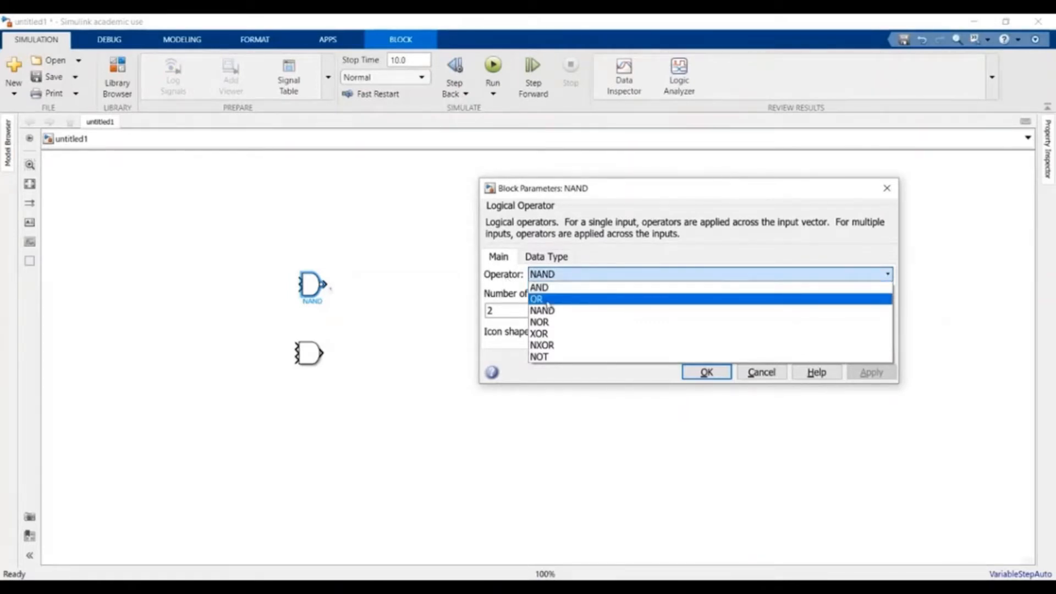
{"action": "left_click", "coordinate": [547, 300]}
{"action": "left_click", "coordinate": [871, 372]}
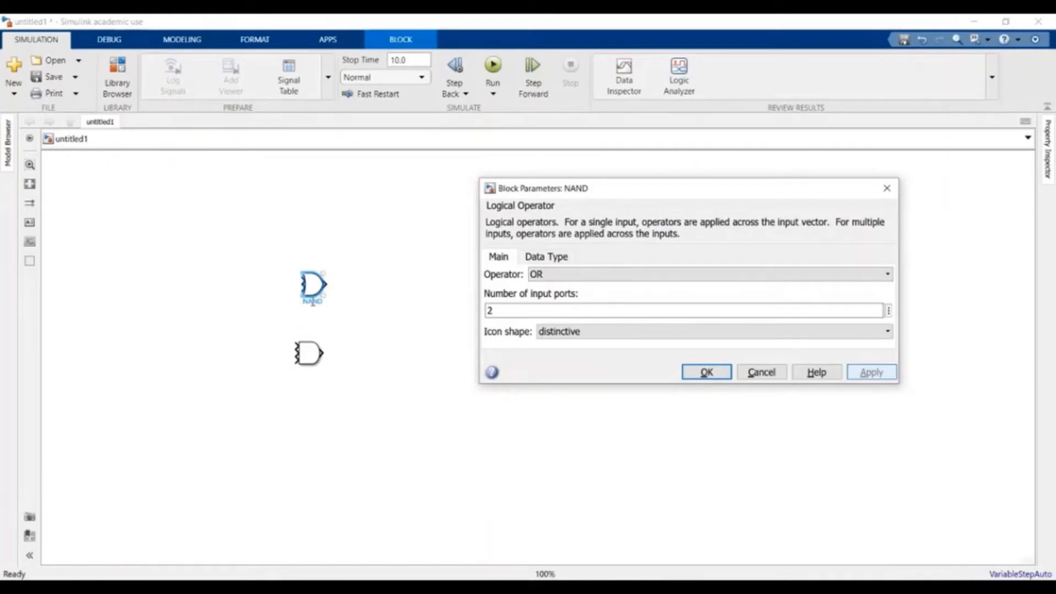
{"action": "left_click", "coordinate": [706, 373]}
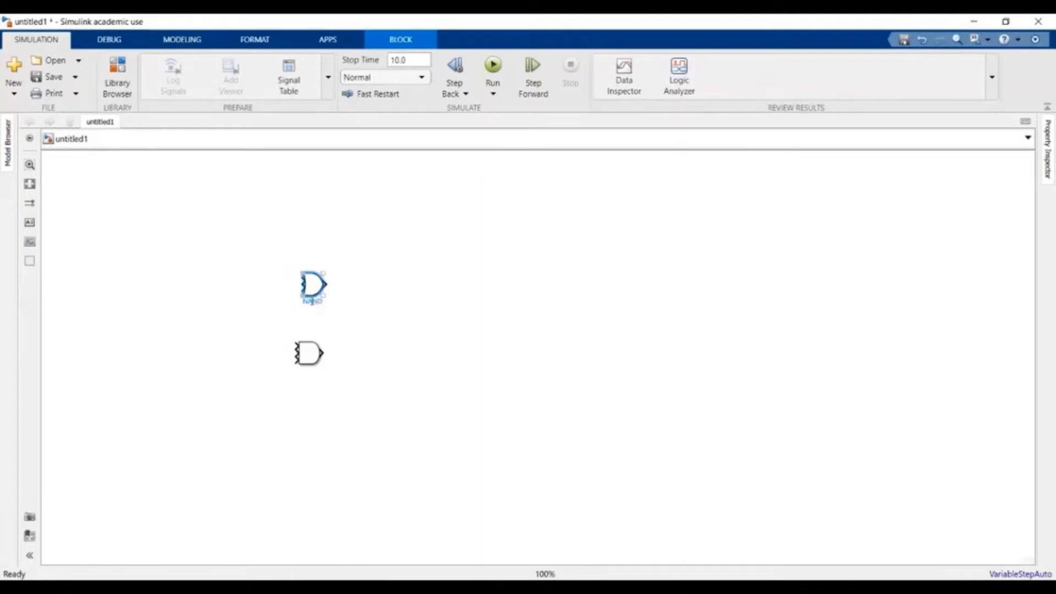
- Relabel the upper gate from NAND to 'OR 1' and select it
{"action": "left_click", "coordinate": [322, 301]}
{"action": "key", "text": "BackSpace"}
{"action": "key", "text": "BackSpace"}
{"action": "key", "text": "BackSpace"}
{"action": "key", "text": "BackSpace"}
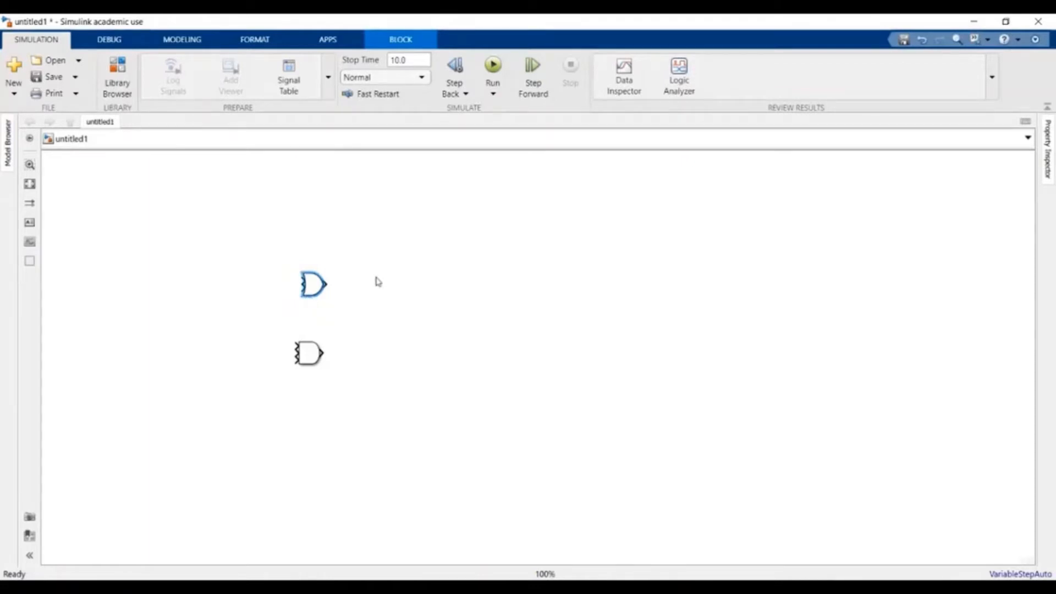
{"action": "type", "text": "OR"}
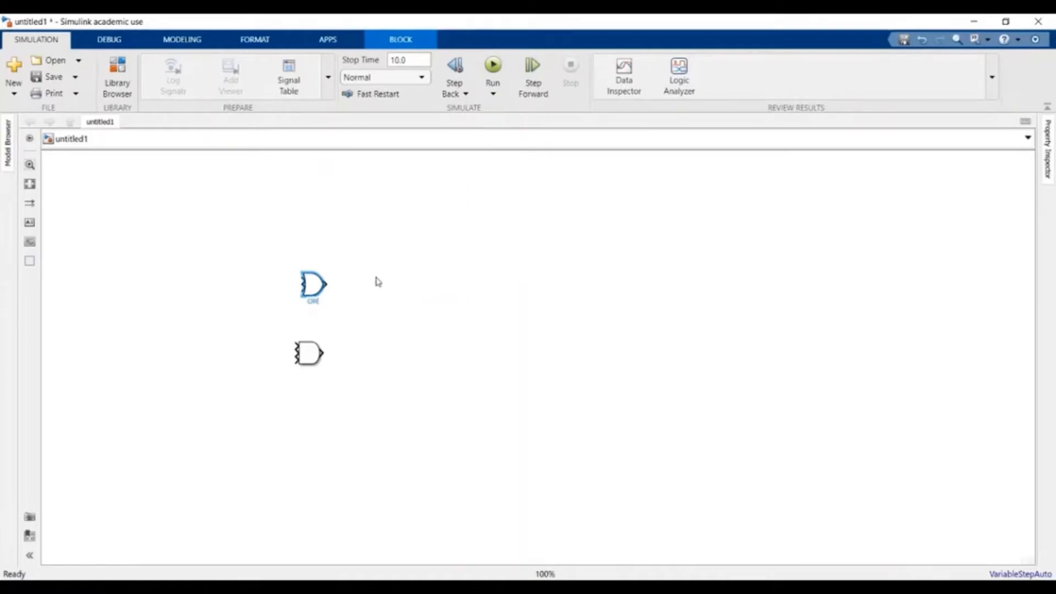
{"action": "left_click", "coordinate": [380, 292]}
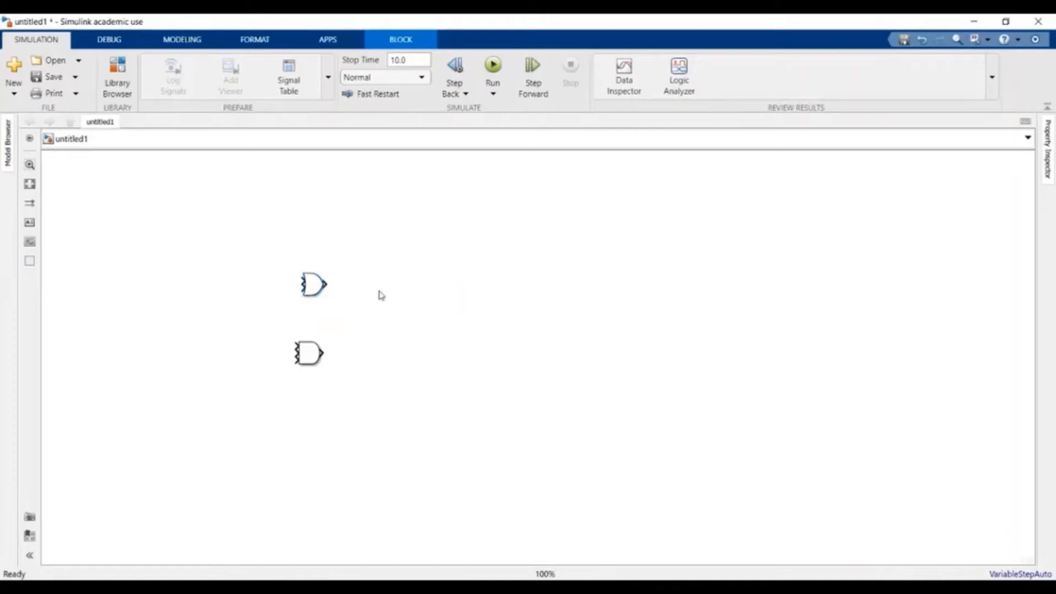
{"action": "left_click", "coordinate": [318, 302]}
{"action": "left_click", "coordinate": [318, 302]}
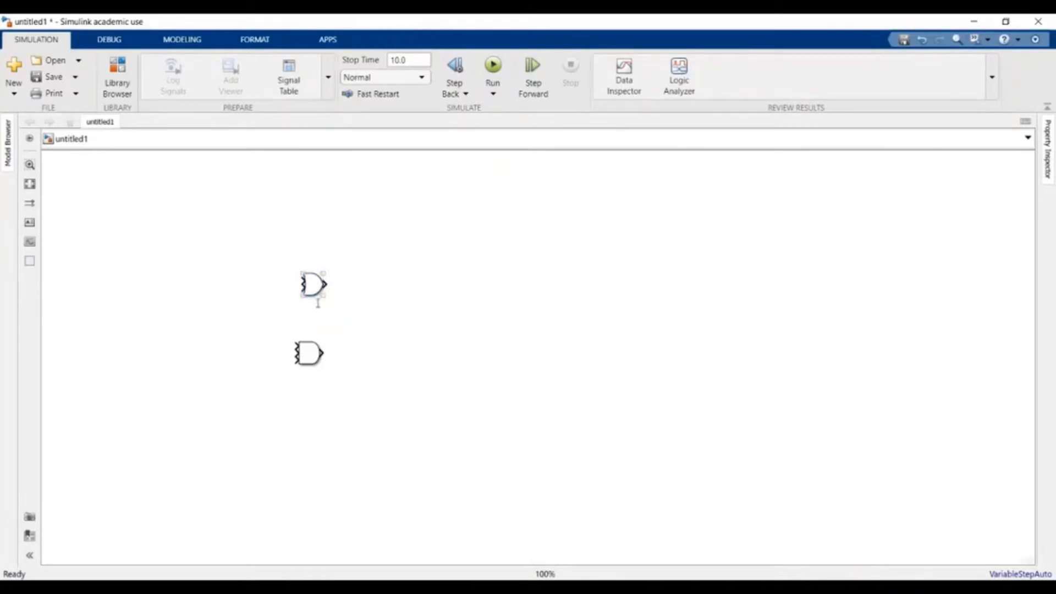
{"action": "left_click", "coordinate": [319, 303]}
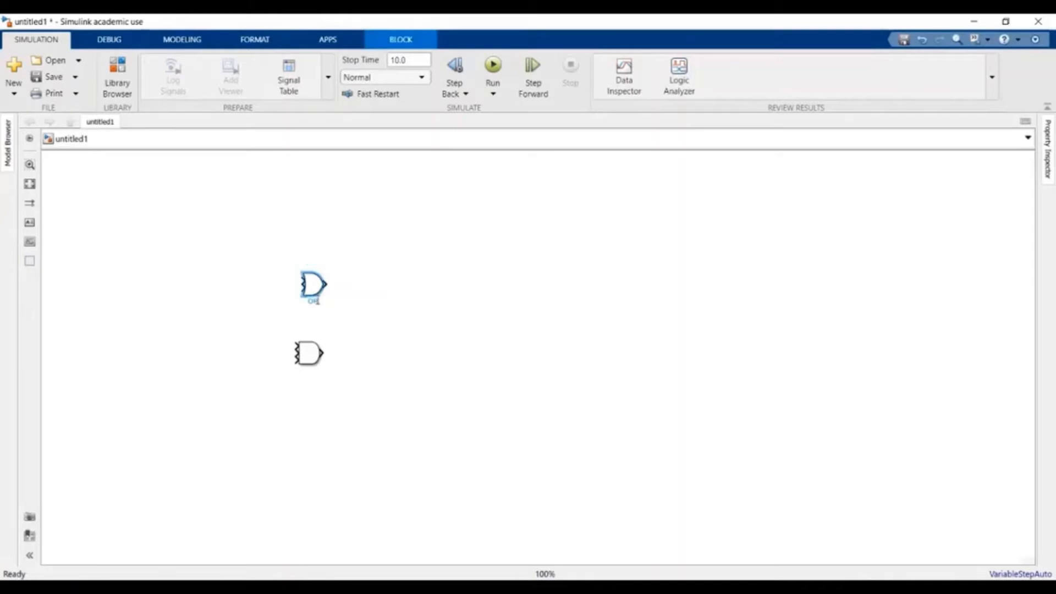
{"action": "type", "text": "1"}
{"action": "left_click", "coordinate": [353, 311]}
{"action": "left_click", "coordinate": [316, 285]}
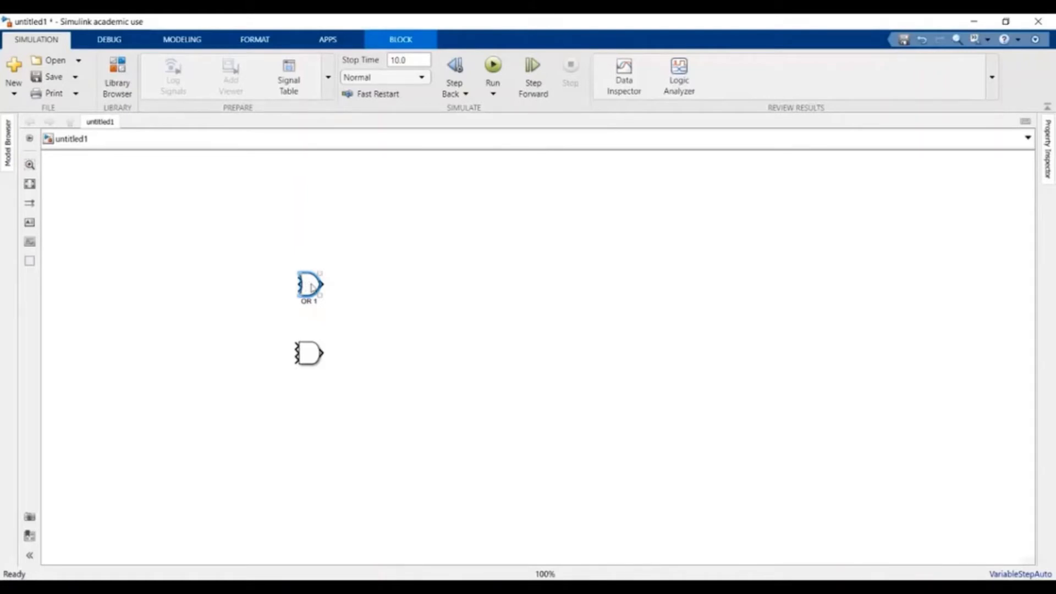
- Duplicate OR 1 into OR 2 above it and paste a third gate, OR 3, level with OR 2
{"action": "left_click_drag", "start_coordinate": [312, 287], "coordinate": [313, 238]}
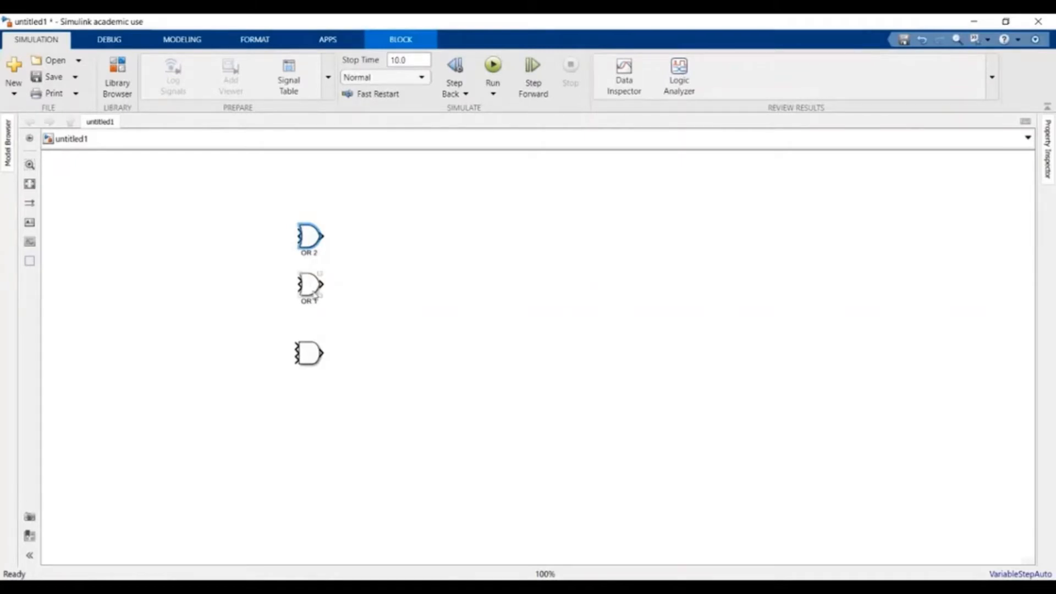
{"action": "left_click", "coordinate": [311, 294]}
{"action": "right_click", "coordinate": [312, 293]}
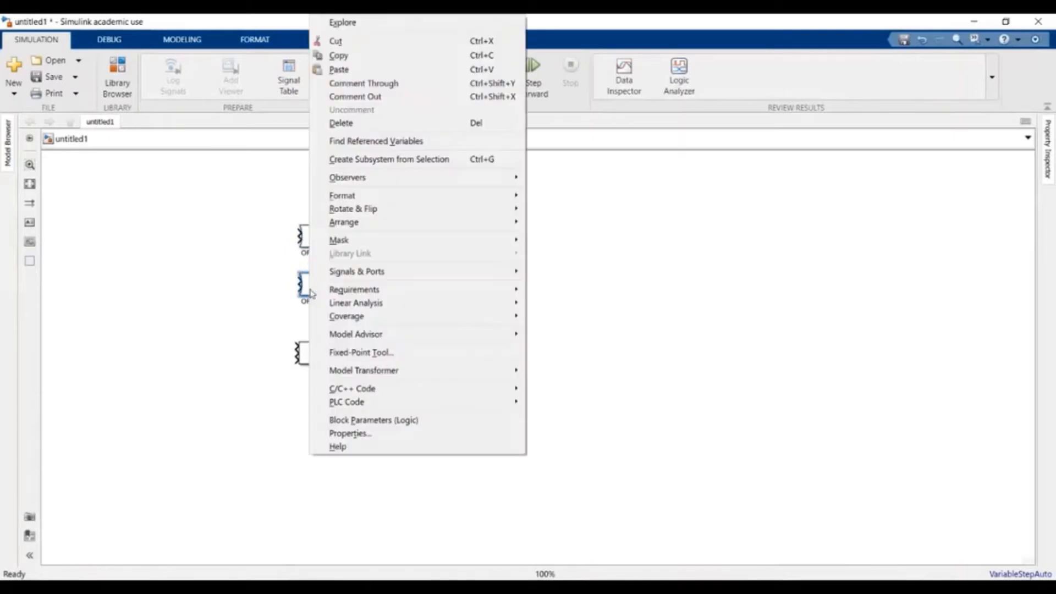
{"action": "left_click", "coordinate": [428, 57]}
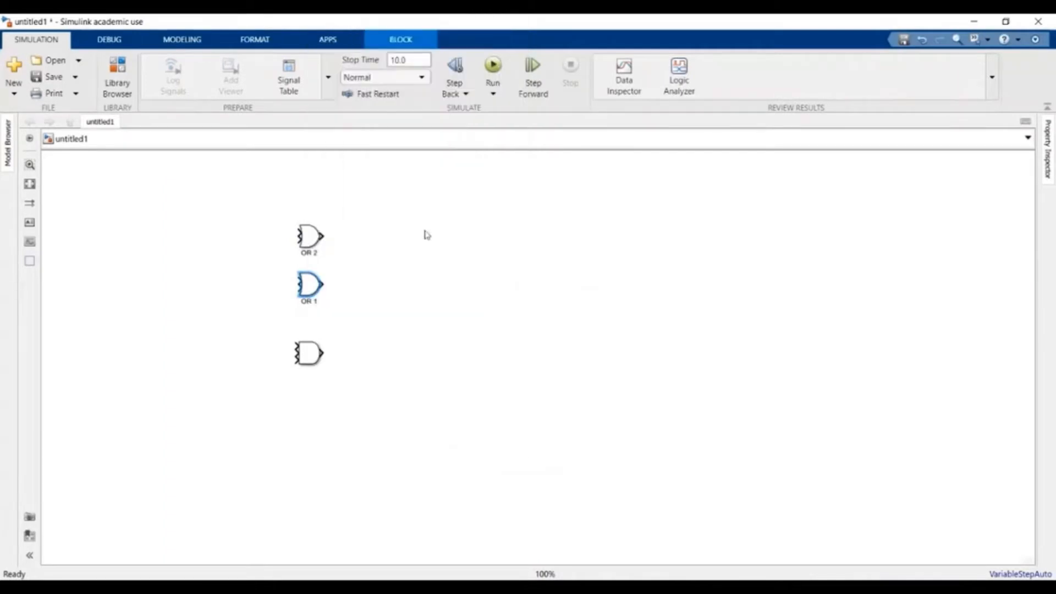
{"action": "right_click", "coordinate": [391, 243]}
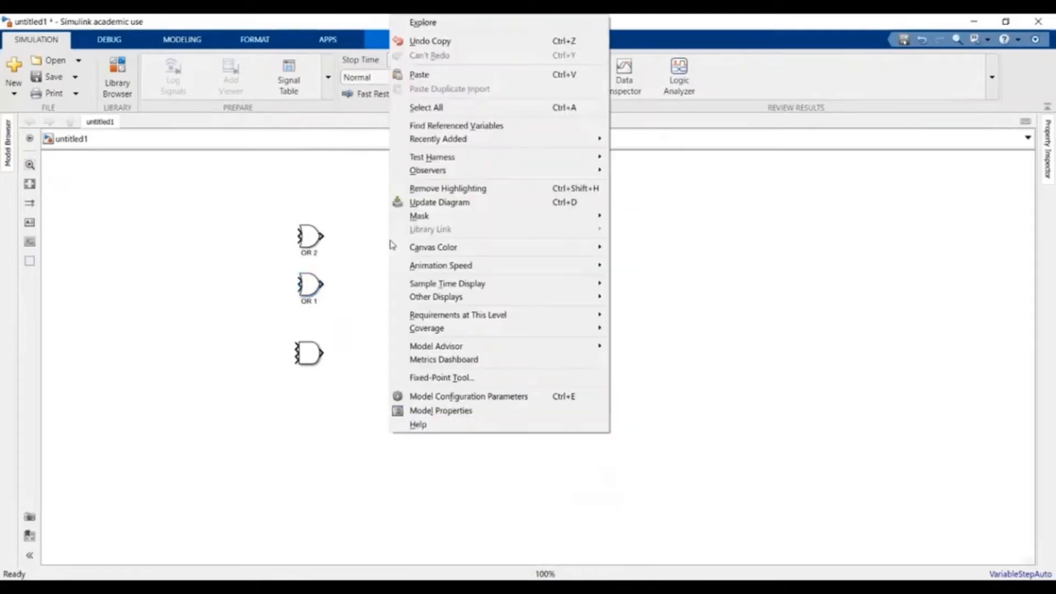
{"action": "left_click", "coordinate": [435, 74]}
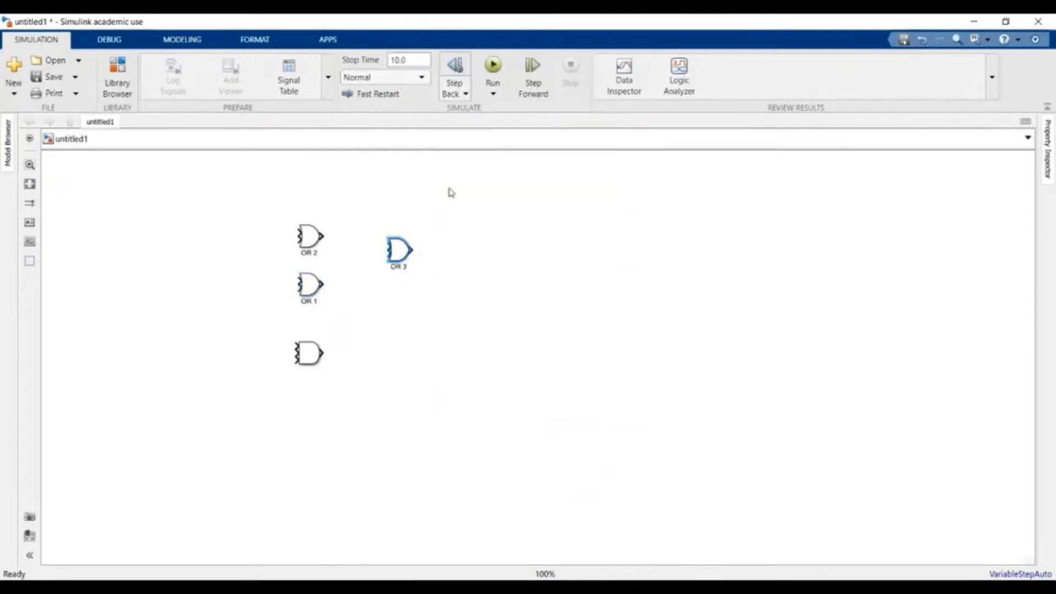
{"action": "mouse_move", "coordinate": [401, 256]}
{"action": "left_mouse_down"}
{"action": "mouse_move", "coordinate": [394, 243]}
{"action": "mouse_move", "coordinate": [419, 251]}
{"action": "left_mouse_up"}
{"action": "left_click", "coordinate": [414, 283]}
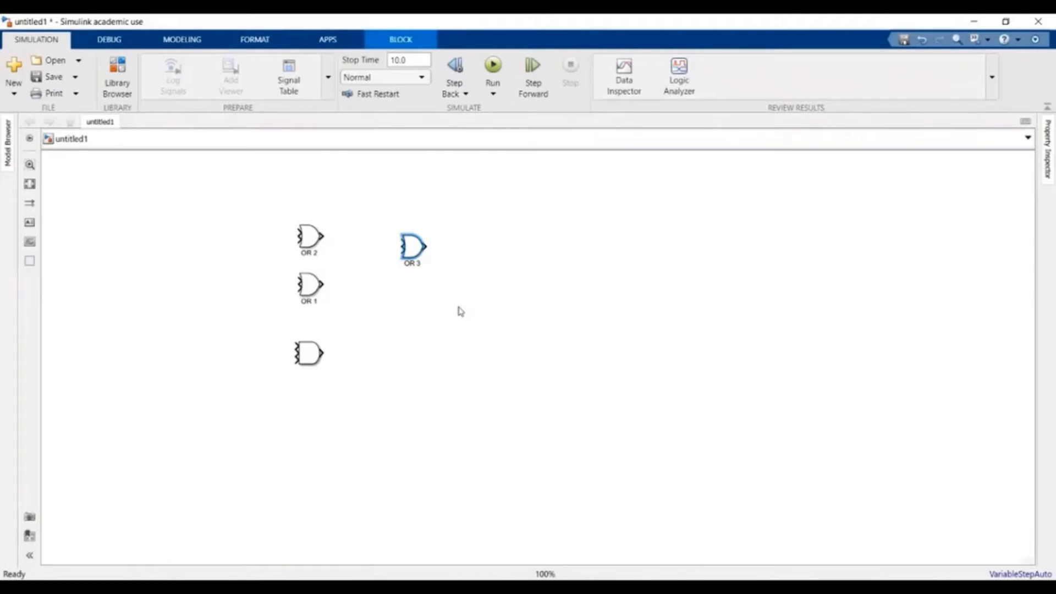
- Delete OR 2 and OR 3 together and select the lower unlabelled OR block
{"action": "left_click_drag", "start_coordinate": [277, 206], "coordinate": [447, 275]}
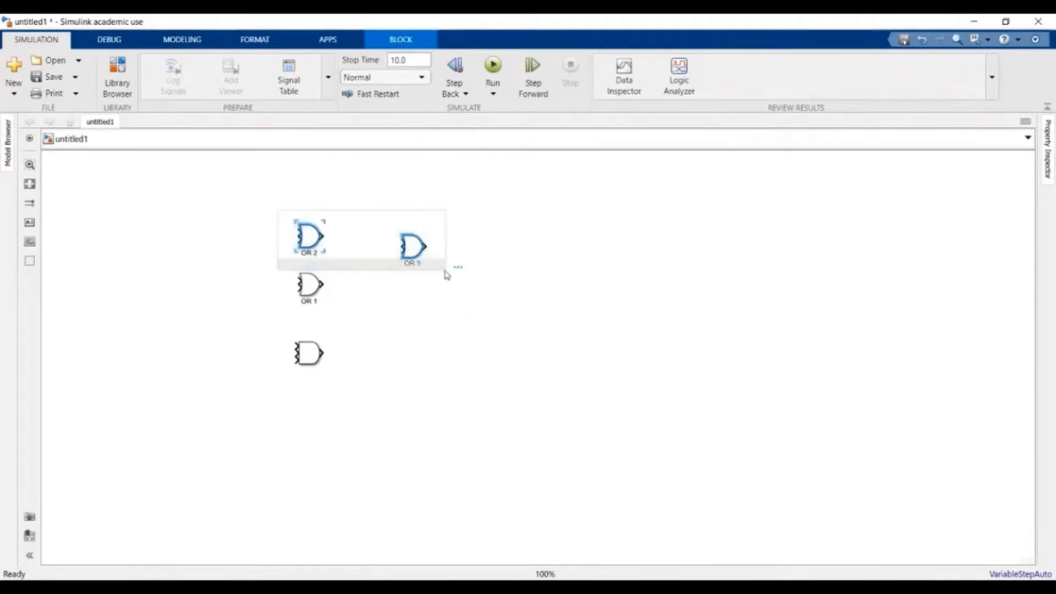
{"action": "key", "text": "Delete"}
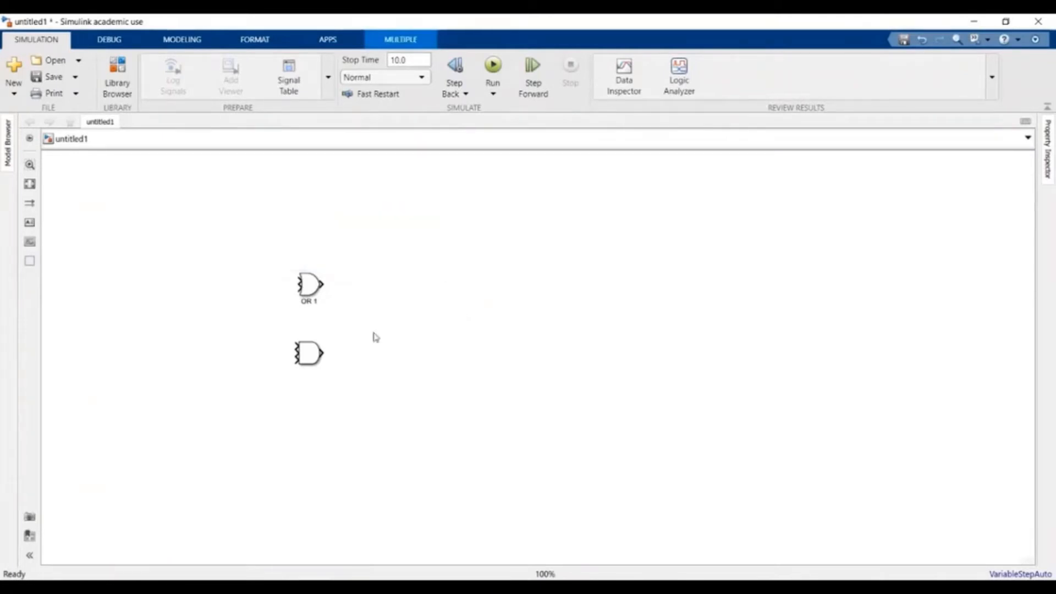
{"action": "left_click_drag", "start_coordinate": [274, 335], "coordinate": [369, 384]}
- Delete the selected lower unlabelled OR block, leaving only OR 1
{"action": "key", "text": "Delete"}
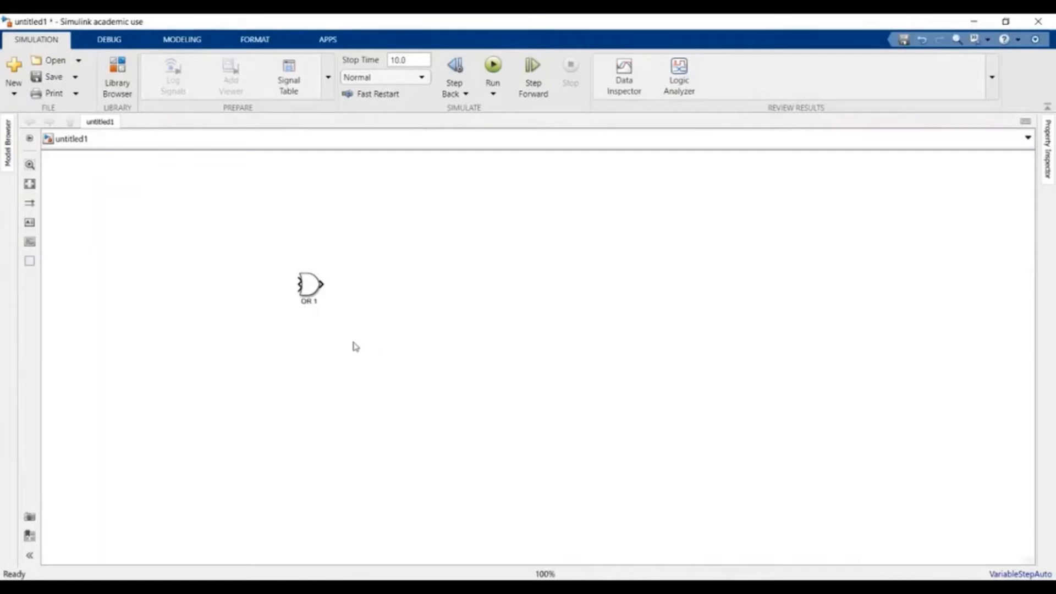
- Place a Constant block (value 1) from Simulink > Sources to the left of OR 1
{"action": "left_click", "coordinate": [110, 77]}
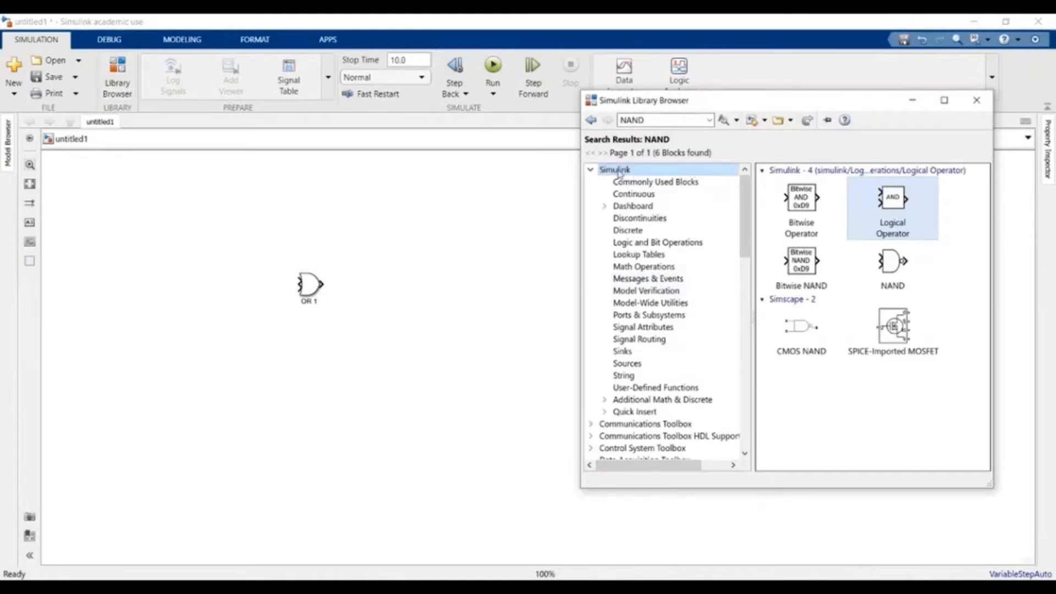
{"action": "left_click", "coordinate": [633, 365]}
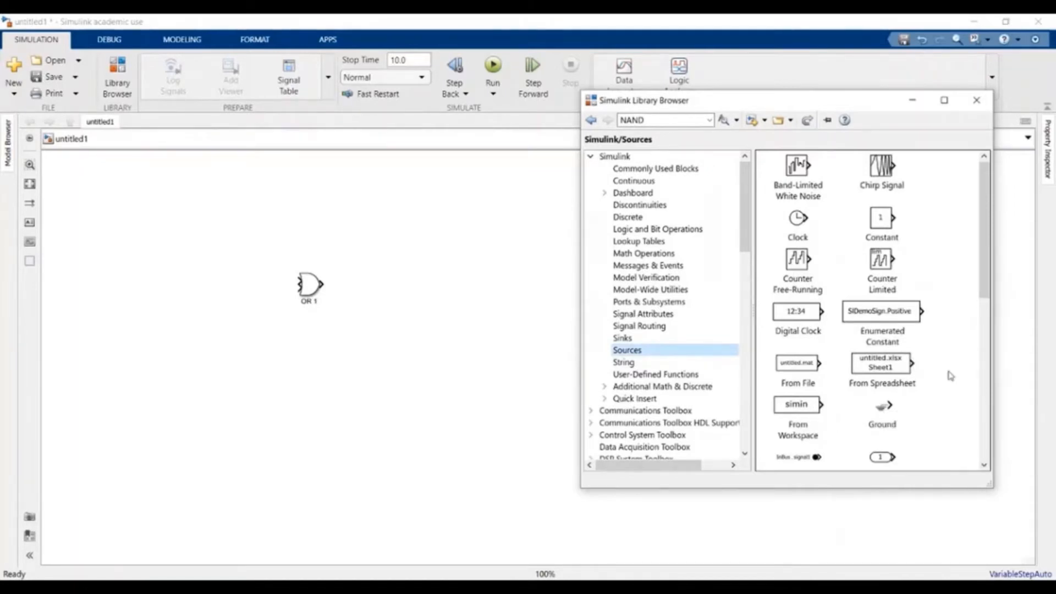
{"action": "scroll", "coordinate": [951, 376], "scroll_direction": "down", "scroll_amount": 5}
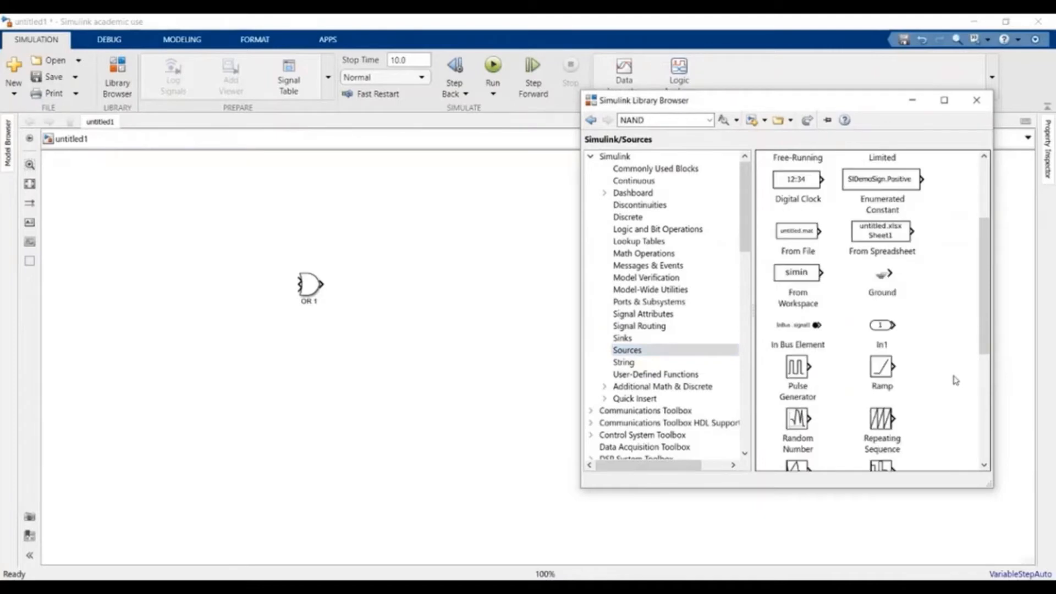
{"action": "scroll", "coordinate": [955, 380], "scroll_direction": "down", "scroll_amount": 3}
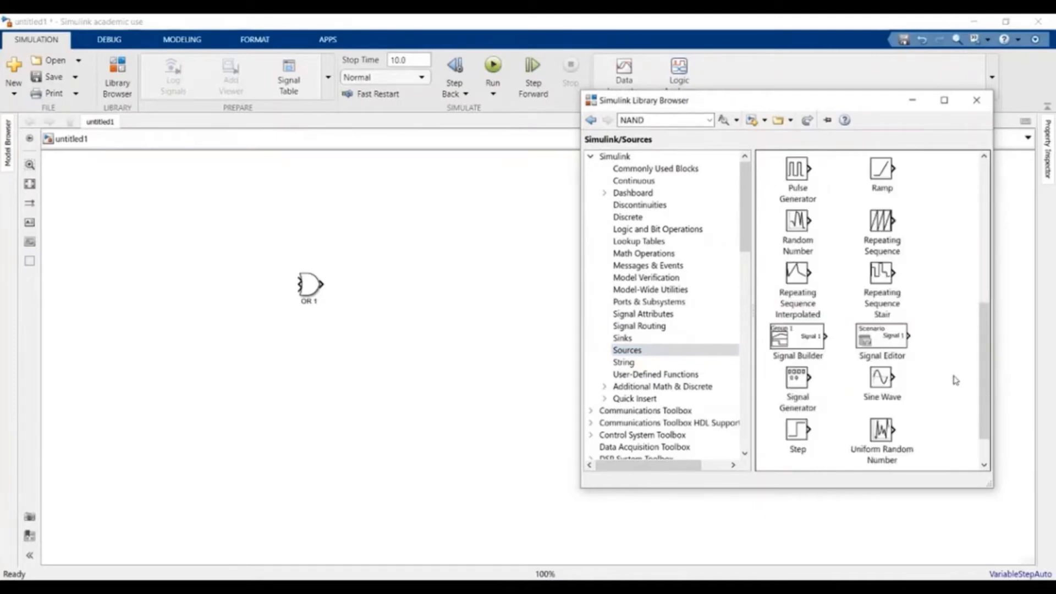
{"action": "scroll", "coordinate": [956, 379], "scroll_direction": "up", "scroll_amount": 5}
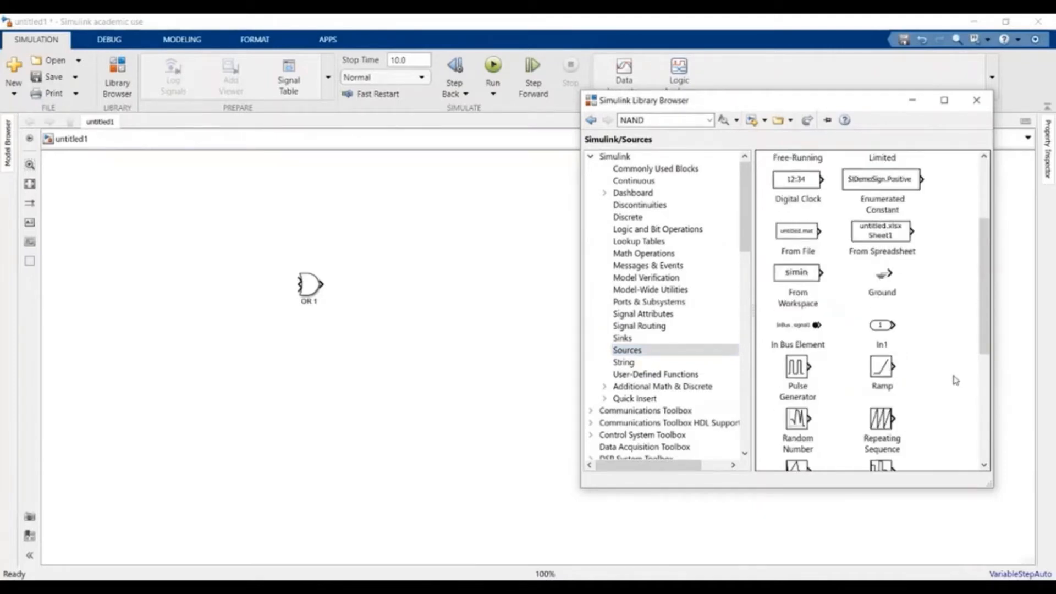
{"action": "scroll", "coordinate": [956, 380], "scroll_direction": "up", "scroll_amount": 2}
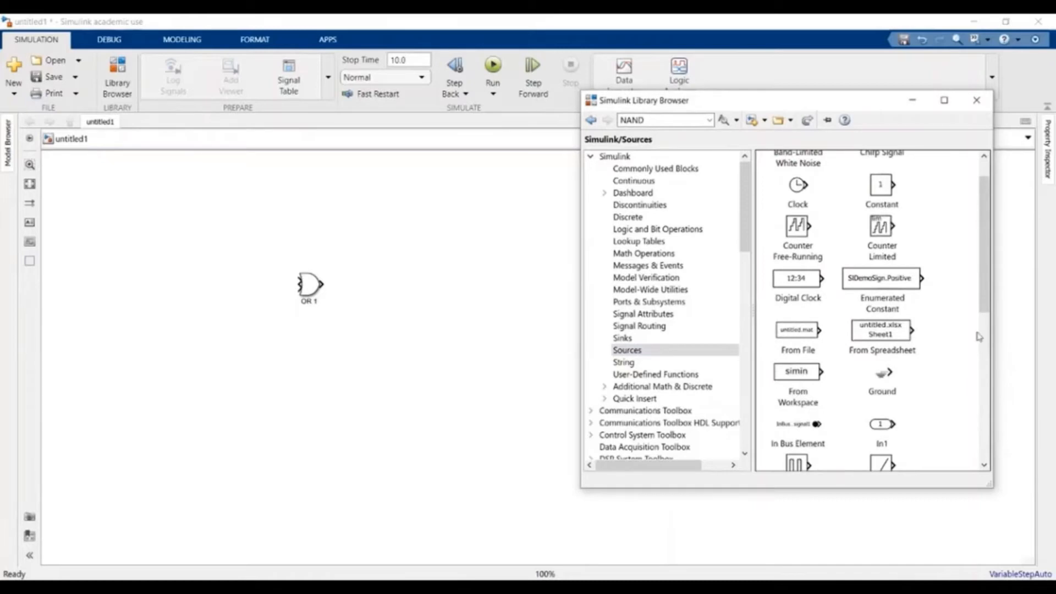
{"action": "left_click", "coordinate": [883, 187]}
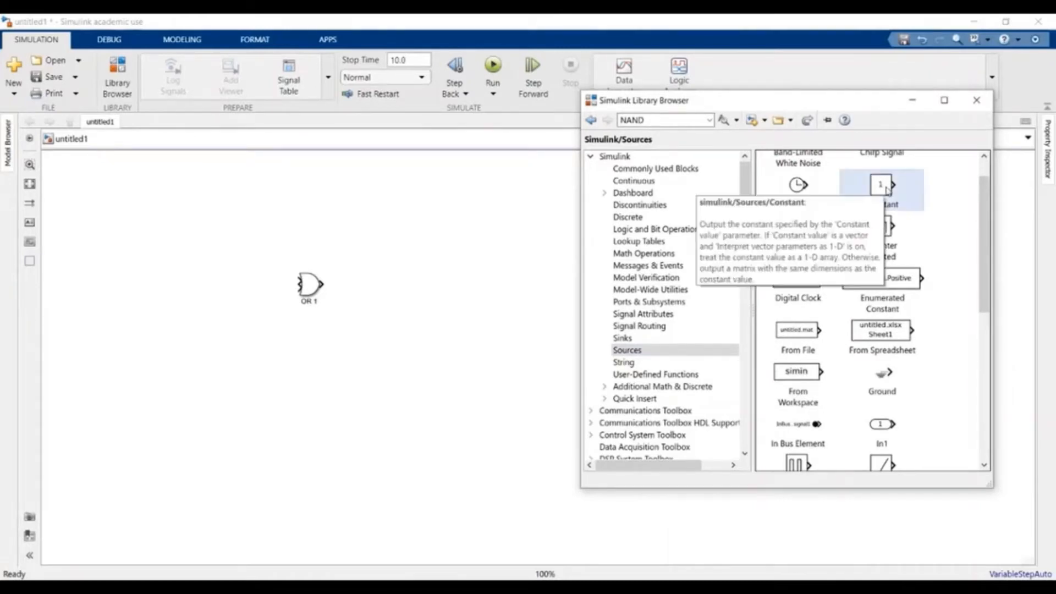
{"action": "left_click_drag", "start_coordinate": [887, 190], "coordinate": [234, 263]}
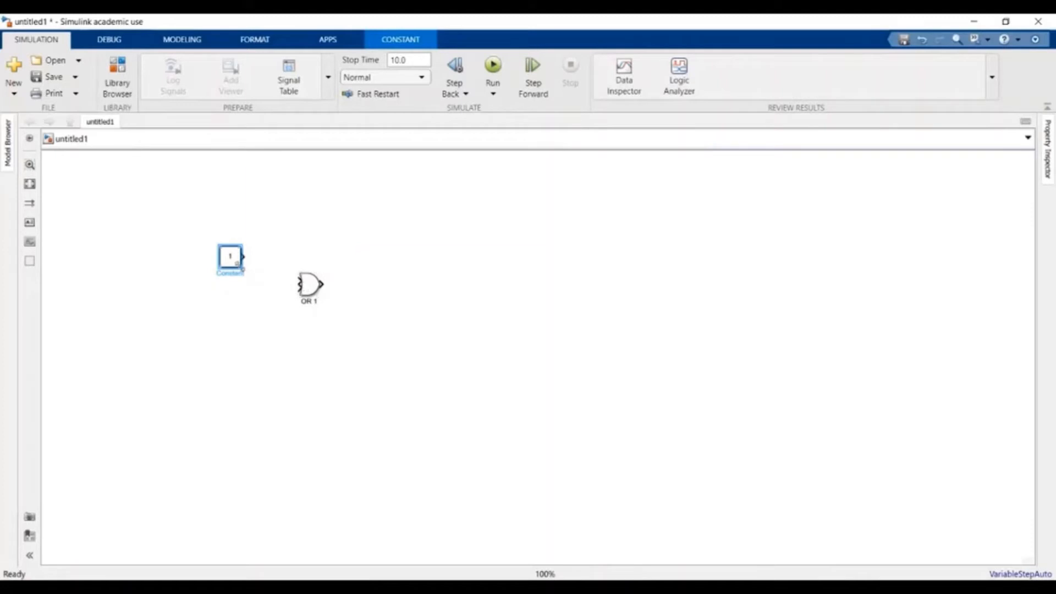
- Wire Constant to OR 1's first input, and a copy, Constant1, below it to the second input
{"action": "left_click", "coordinate": [244, 256]}
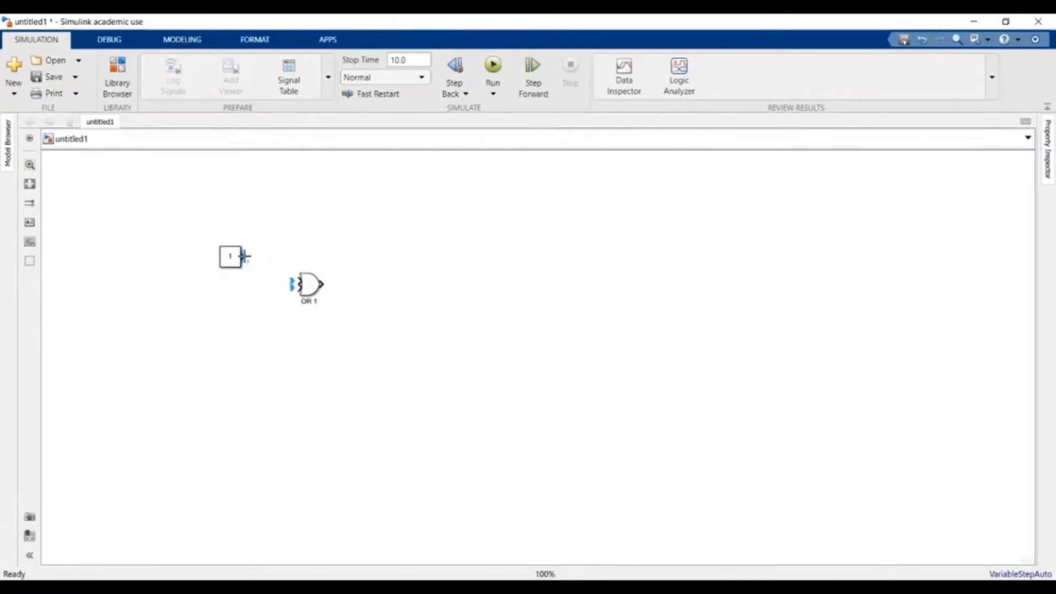
{"action": "left_click_drag", "start_coordinate": [243, 256], "coordinate": [296, 281]}
{"action": "left_click", "coordinate": [238, 260]}
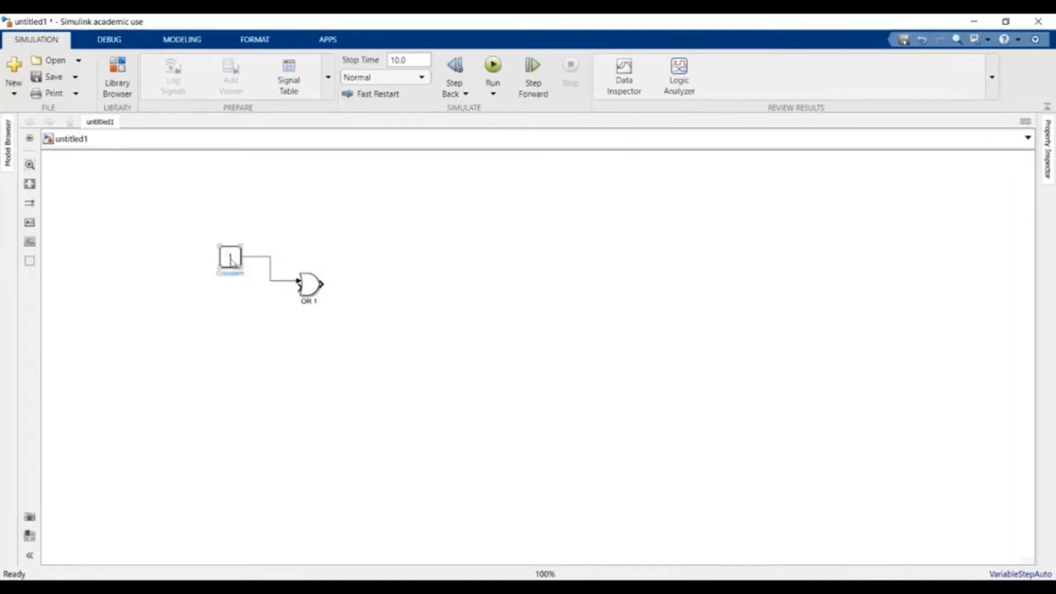
{"action": "left_click", "coordinate": [232, 261]}
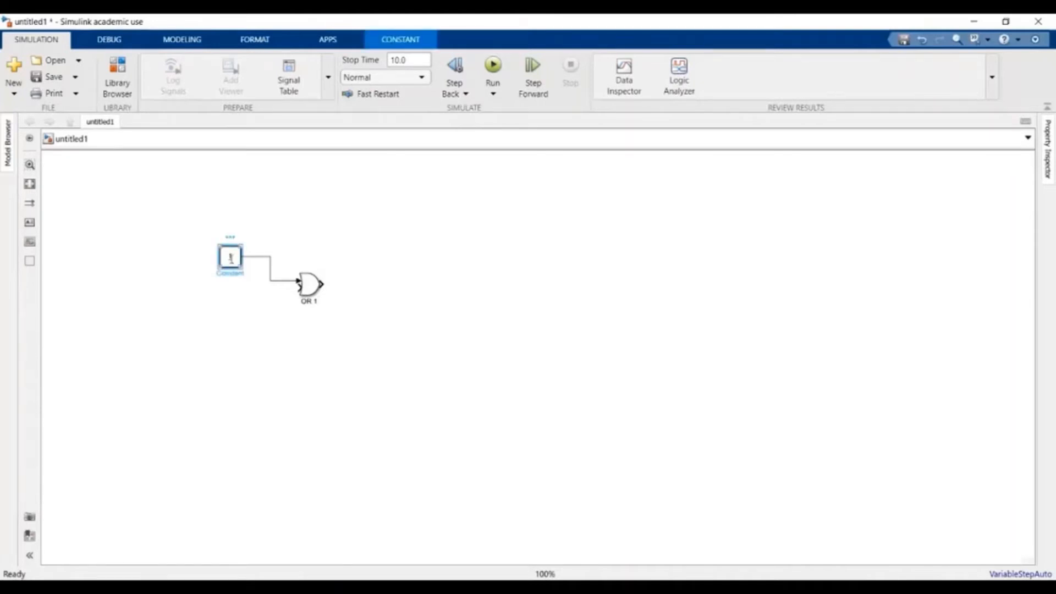
{"action": "mouse_move", "coordinate": [231, 258]}
{"action": "left_mouse_down"}
{"action": "mouse_move", "coordinate": [230, 312]}
{"action": "mouse_move", "coordinate": [299, 285]}
{"action": "left_mouse_up"}
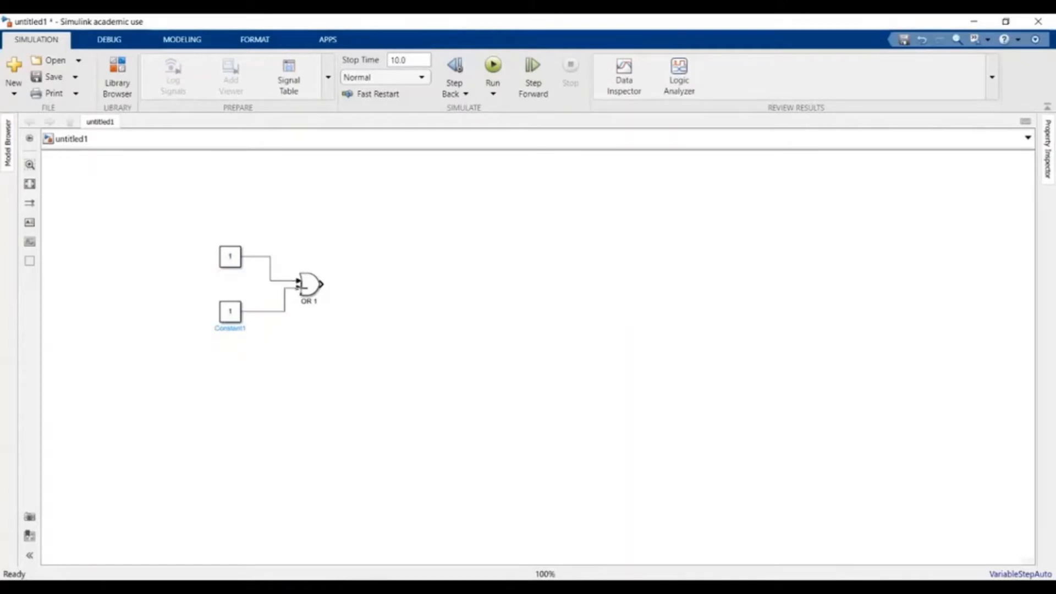
{"action": "left_click", "coordinate": [285, 305]}
{"action": "left_click_drag", "start_coordinate": [286, 306], "coordinate": [271, 308]}
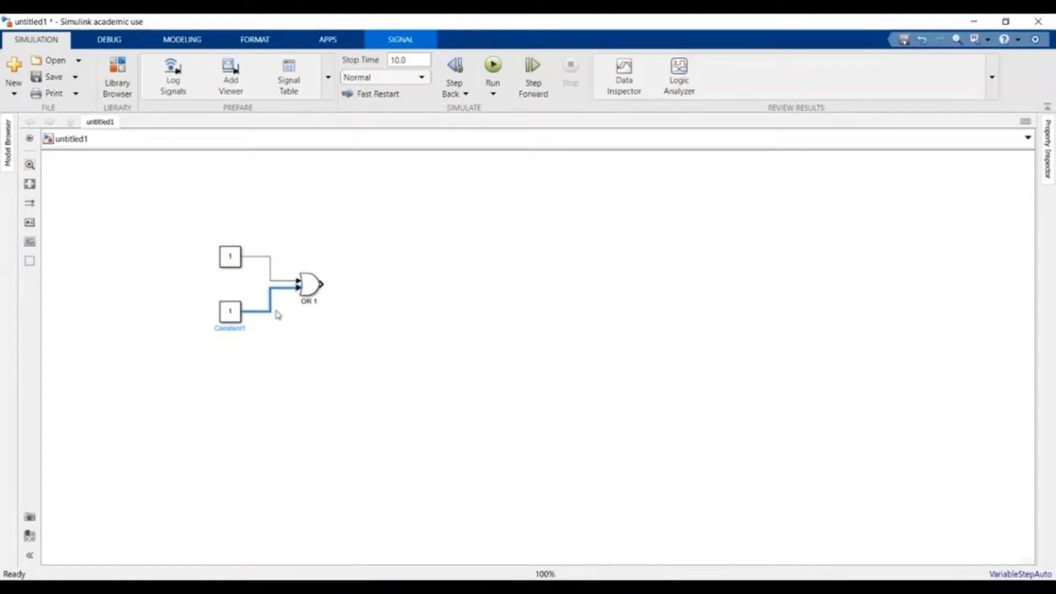
{"action": "left_click", "coordinate": [292, 332]}
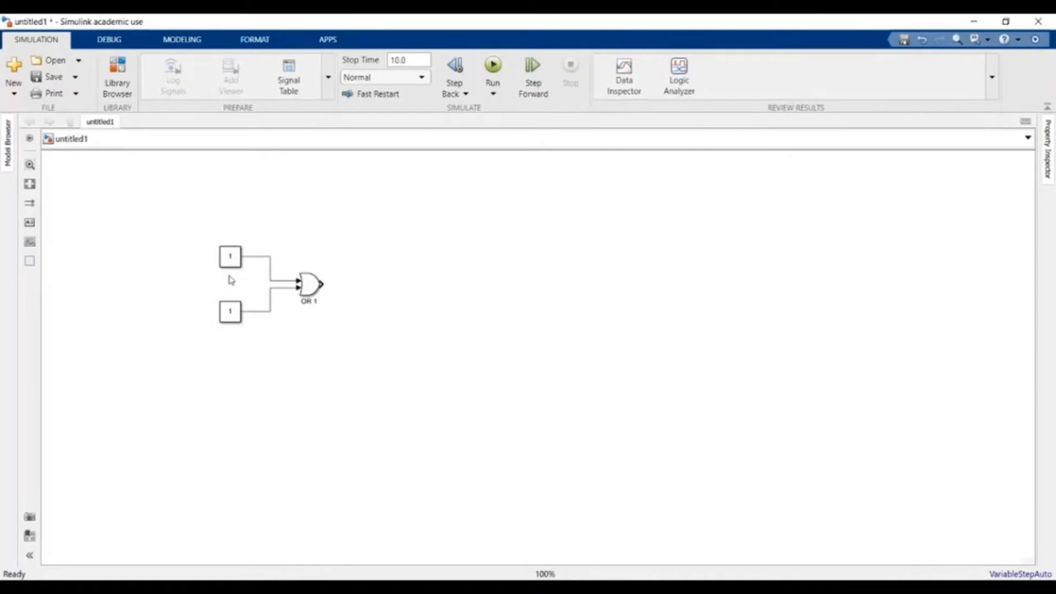
{"action": "left_click", "coordinate": [240, 283]}
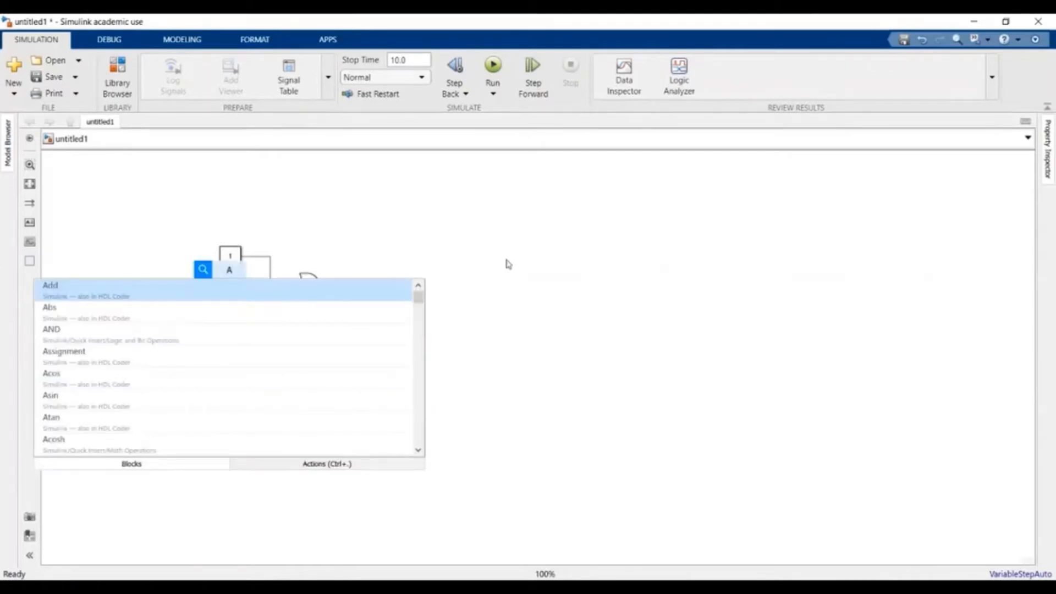
- Rename the top Constant block to A and the bottom one to B
{"action": "left_click", "coordinate": [506, 260]}
{"action": "left_click", "coordinate": [237, 264]}
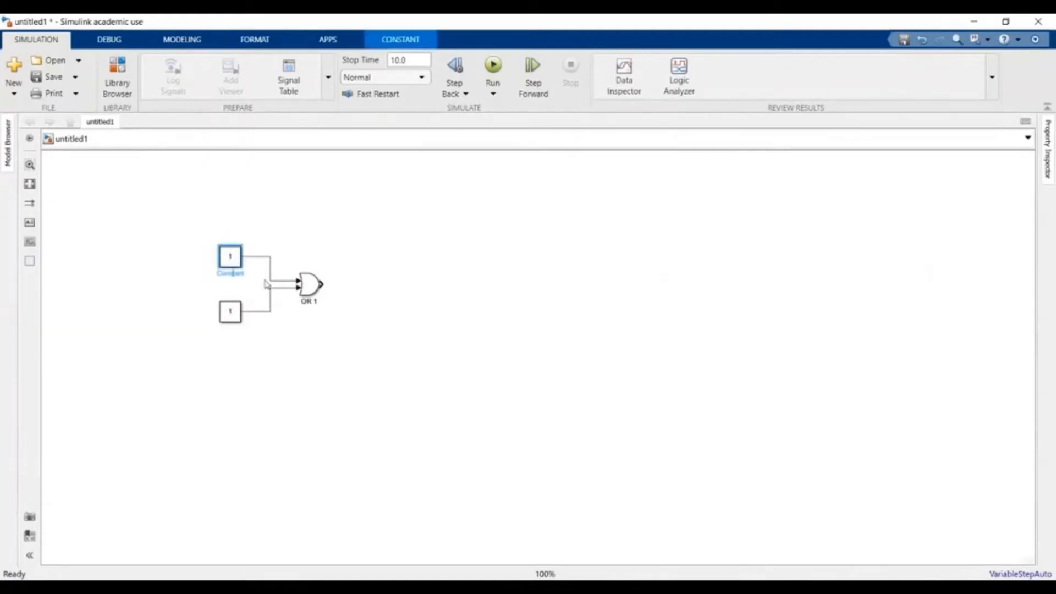
{"action": "key", "text": "ctrl+a"}
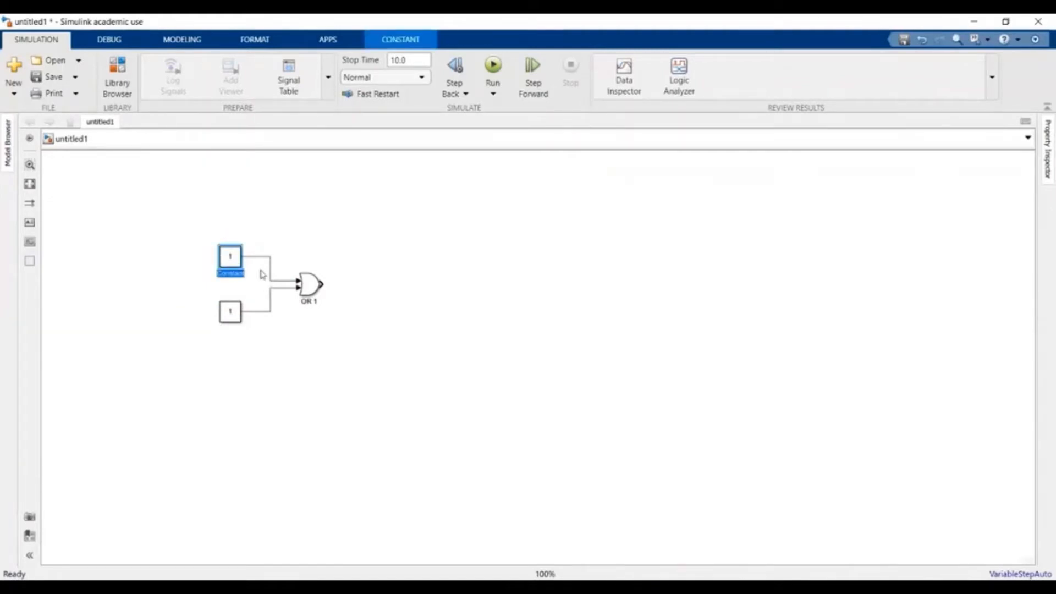
{"action": "type", "text": "A"}
{"action": "left_click", "coordinate": [242, 340]}
{"action": "left_click", "coordinate": [230, 326]}
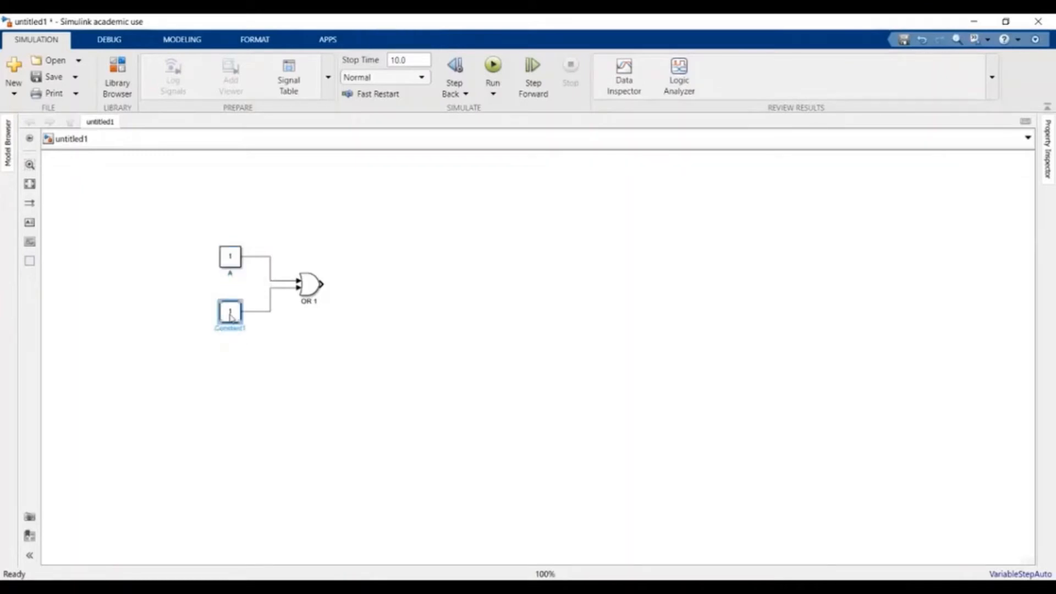
{"action": "left_click", "coordinate": [230, 327]}
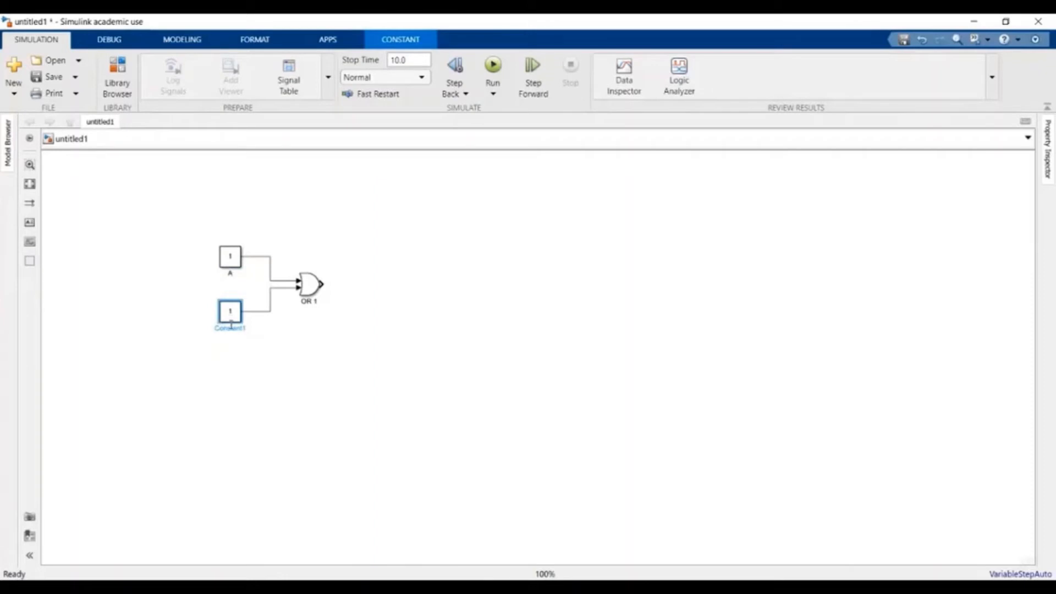
{"action": "double_click", "coordinate": [230, 327]}
{"action": "type", "text": "B"}
{"action": "left_click", "coordinate": [293, 361]}
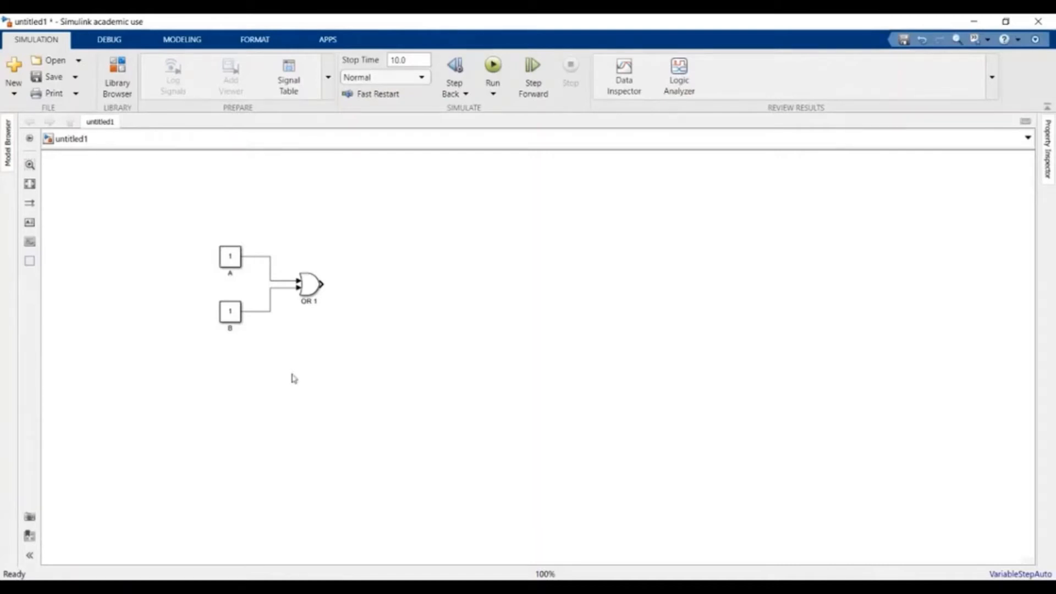
- Label the signal lines from blocks A and B as A and B
{"action": "left_click", "coordinate": [260, 261]}
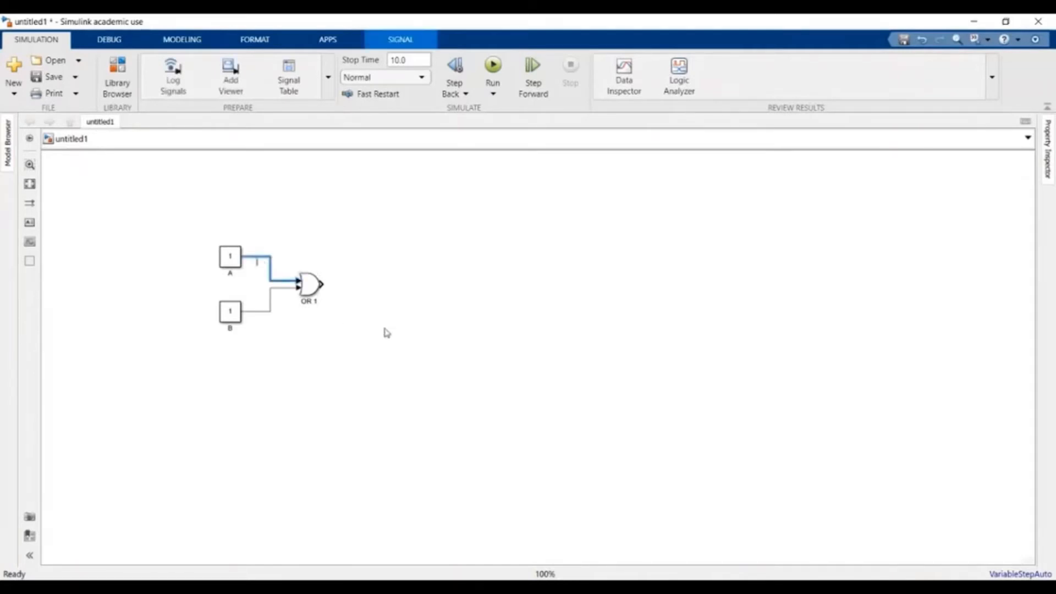
{"action": "type", "text": "A"}
{"action": "double_click", "coordinate": [257, 312]}
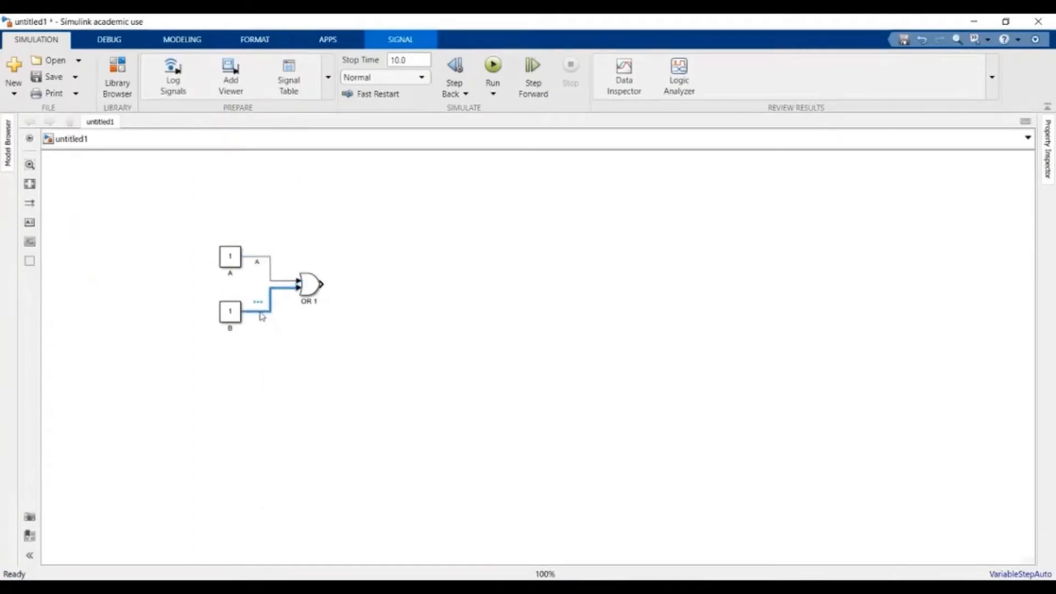
{"action": "type", "text": "B"}
{"action": "left_click", "coordinate": [330, 346]}
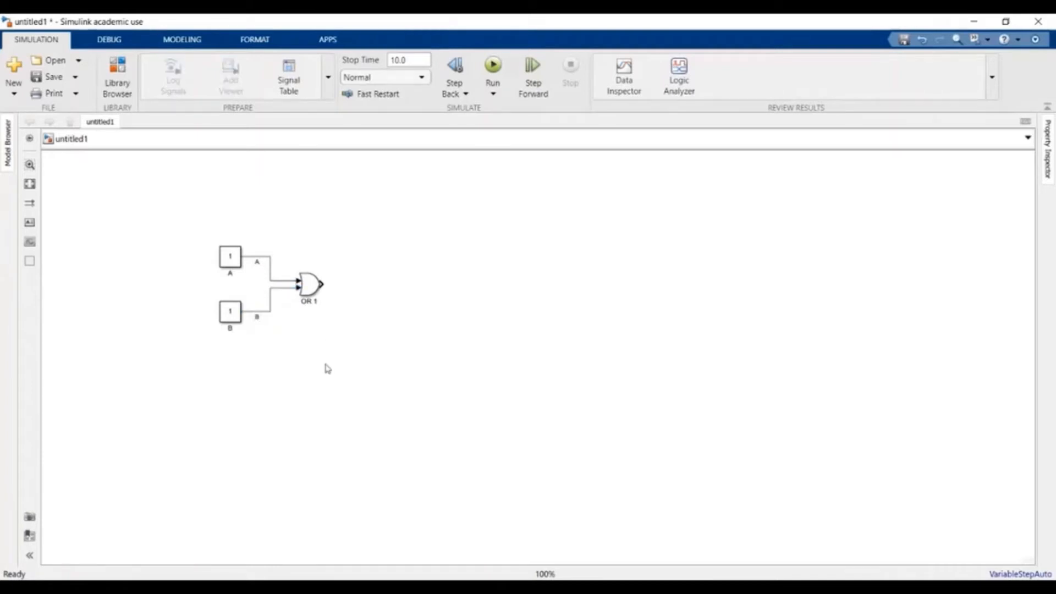
{"action": "left_click", "coordinate": [233, 262]}
- Set Constant A's value to 0 in its block parameters
{"action": "double_click", "coordinate": [231, 259]}
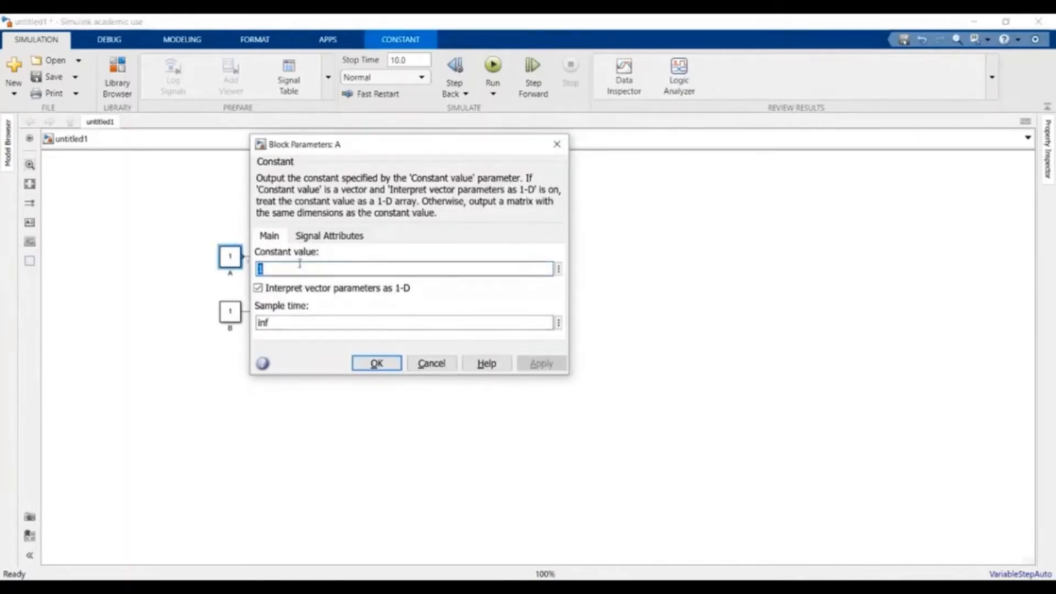
{"action": "key", "text": "BackSpace"}
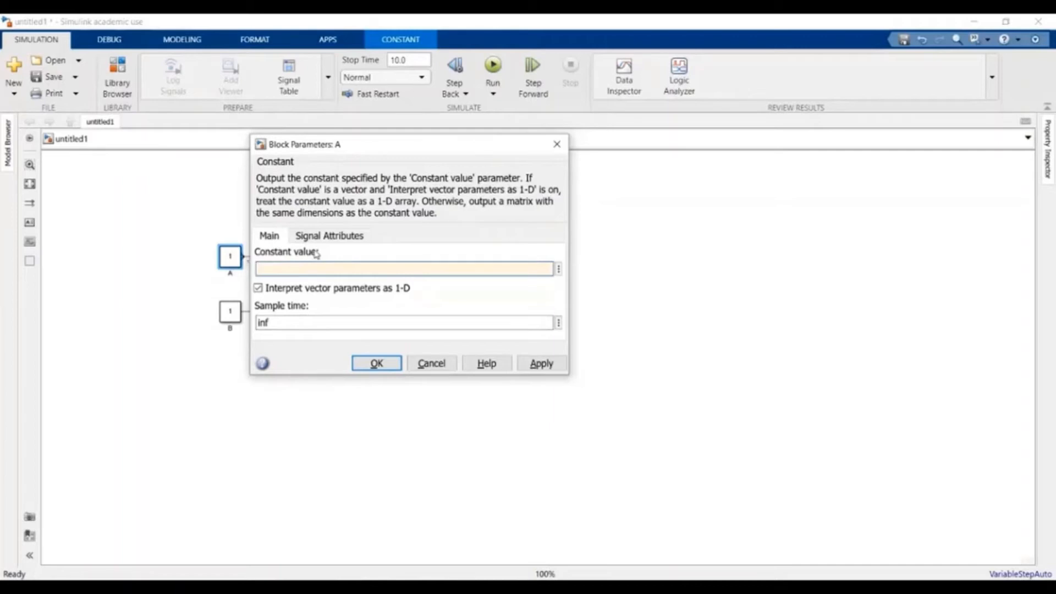
{"action": "type", "text": "0"}
{"action": "left_click", "coordinate": [376, 363]}
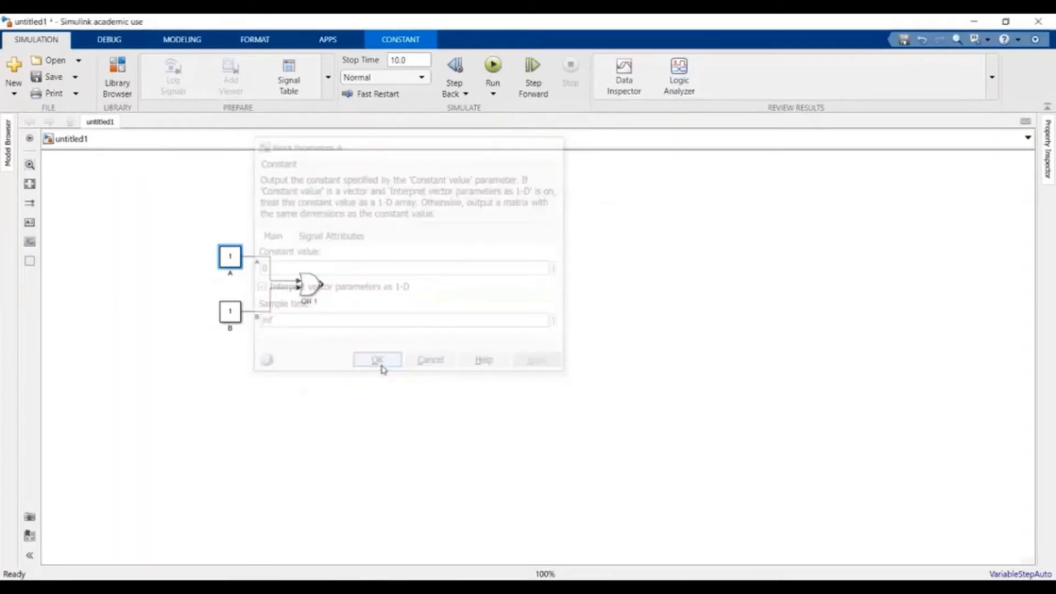
- Change Constant B's value to 0 directly on the canvas
{"action": "left_click", "coordinate": [231, 311]}
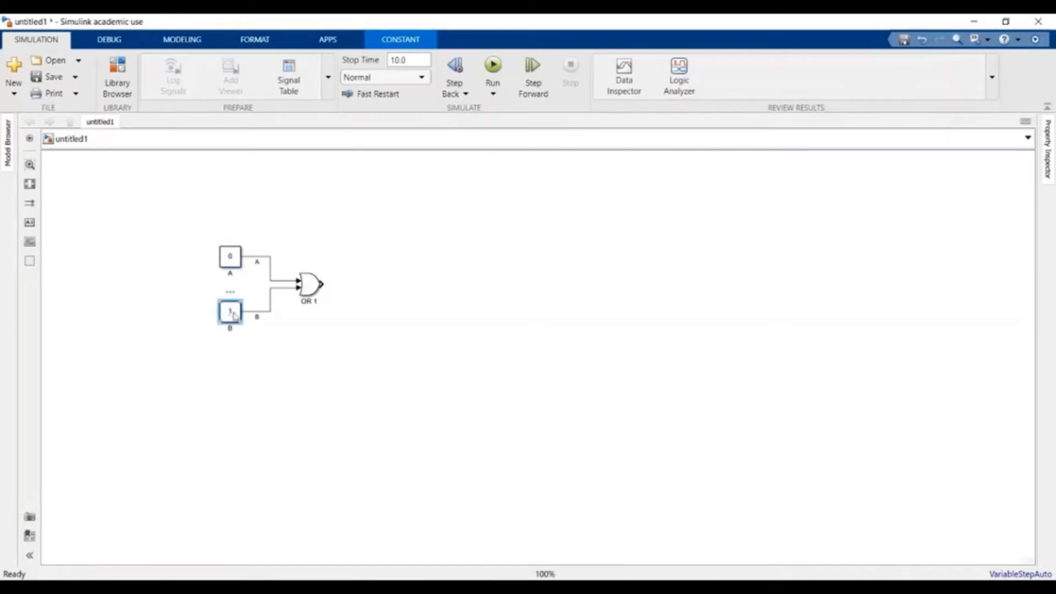
{"action": "left_click", "coordinate": [231, 311]}
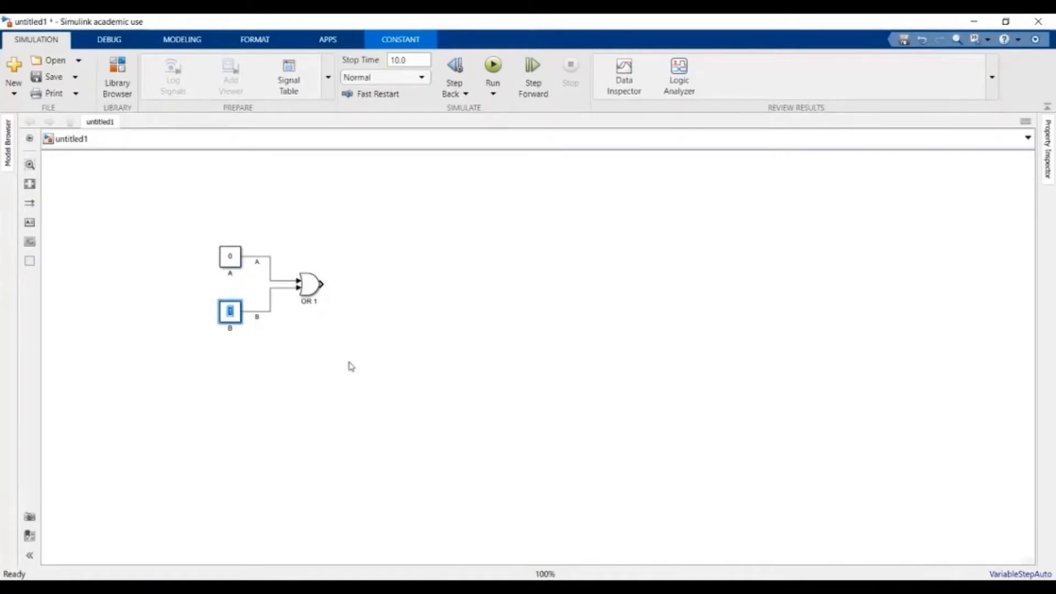
{"action": "key", "text": "BackSpace"}
{"action": "type", "text": "0"}
{"action": "left_click", "coordinate": [393, 298]}
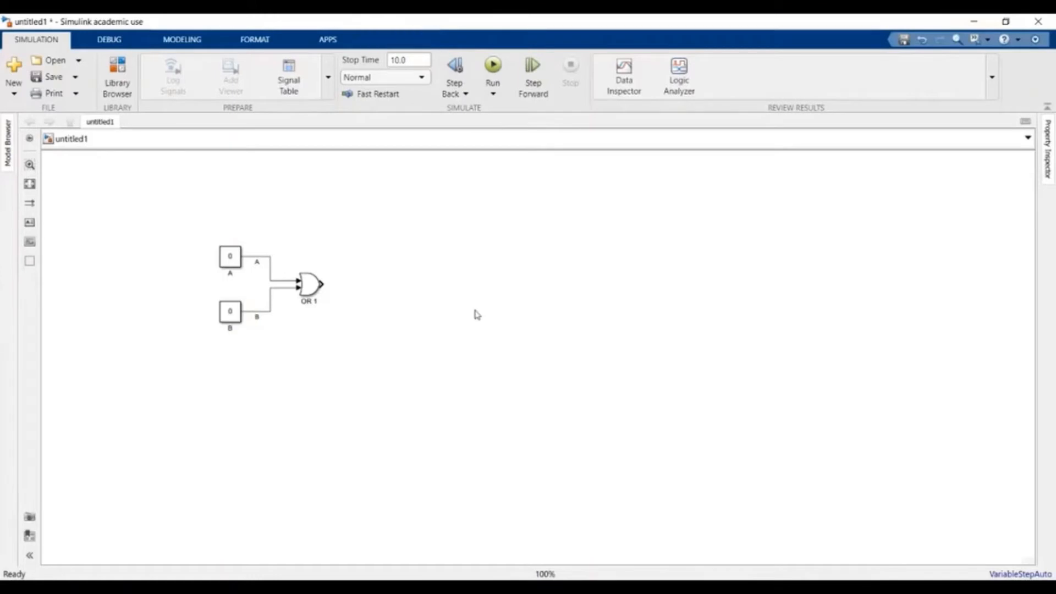
{"action": "left_click", "coordinate": [235, 257]}
{"action": "left_click", "coordinate": [231, 318]}
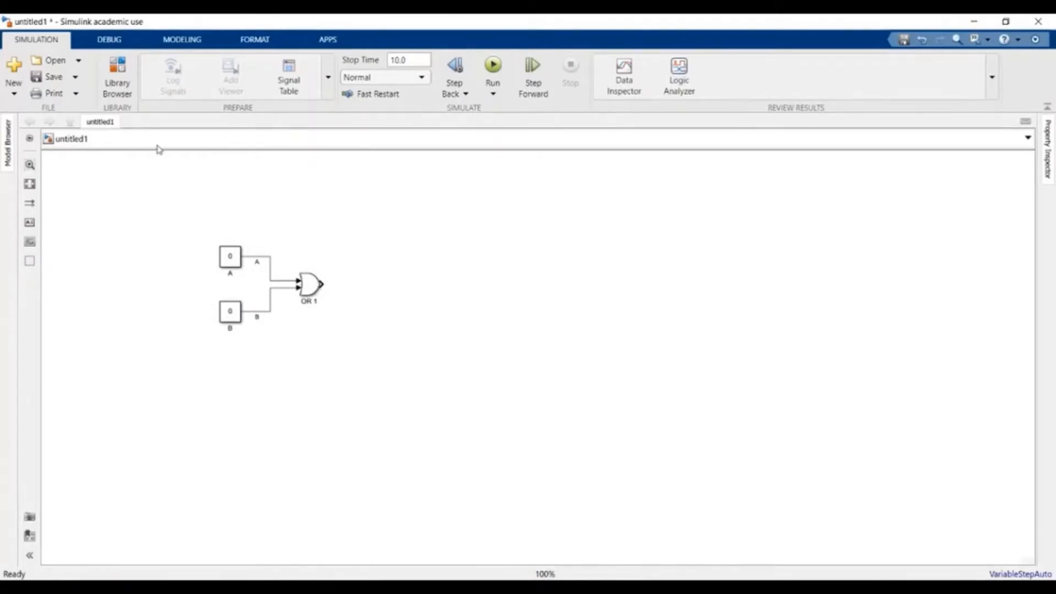
- Place a Display block from Simulink > Sinks to the right of OR 1
{"action": "left_click", "coordinate": [120, 83]}
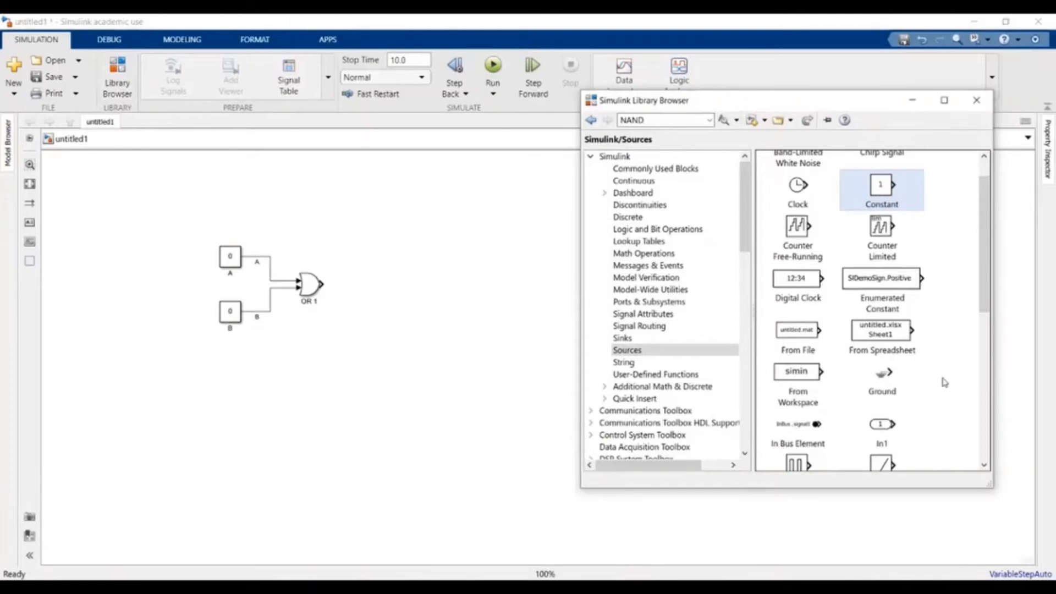
{"action": "scroll", "coordinate": [944, 382], "scroll_direction": "down", "scroll_amount": 3}
{"action": "scroll", "coordinate": [945, 381], "scroll_direction": "up", "scroll_amount": 3}
{"action": "left_click", "coordinate": [623, 339]}
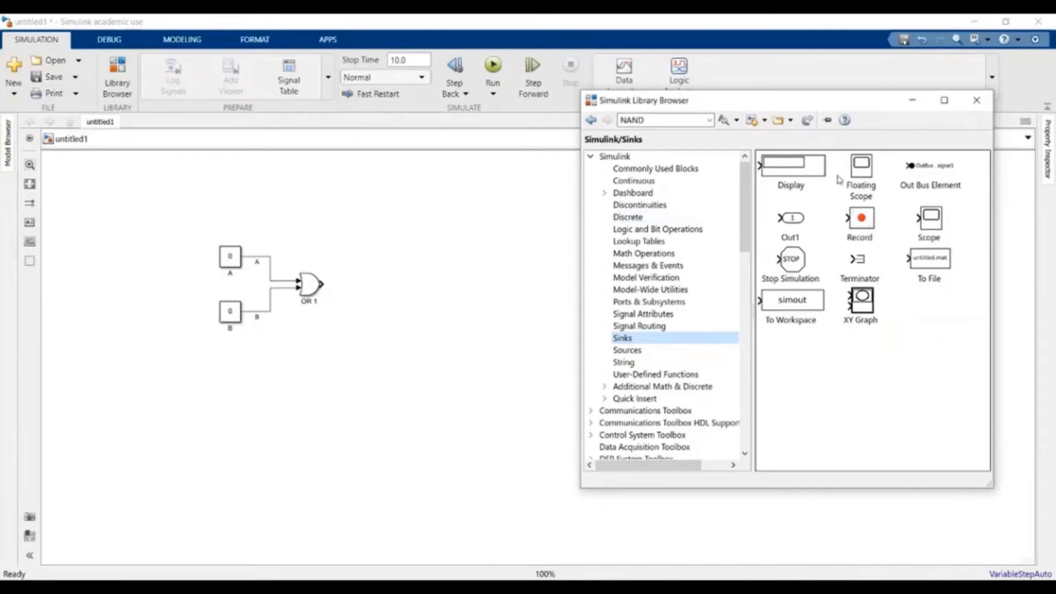
{"action": "left_click", "coordinate": [795, 167]}
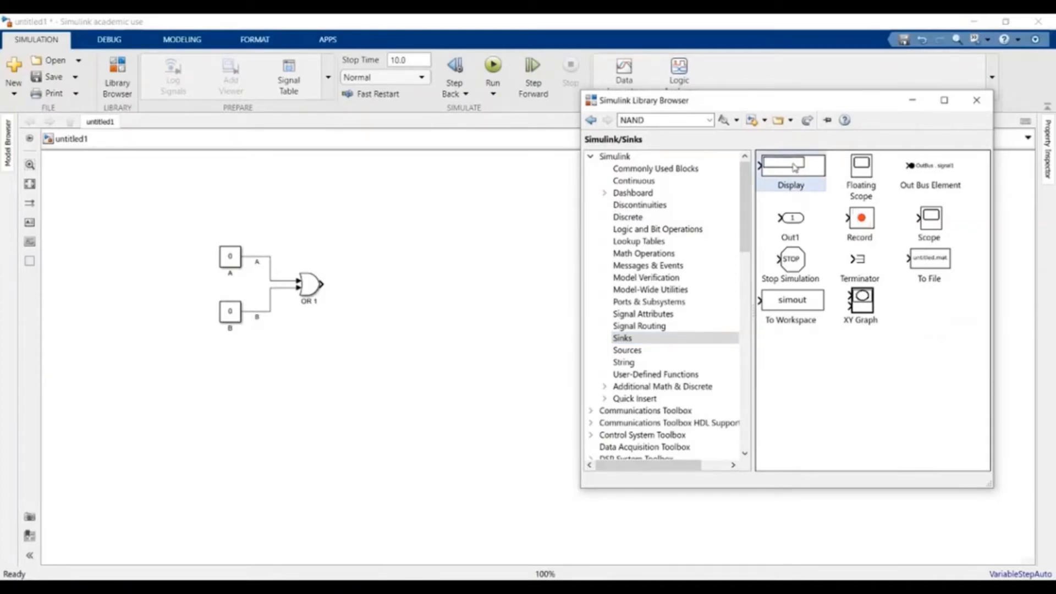
{"action": "left_click_drag", "start_coordinate": [795, 168], "coordinate": [407, 291]}
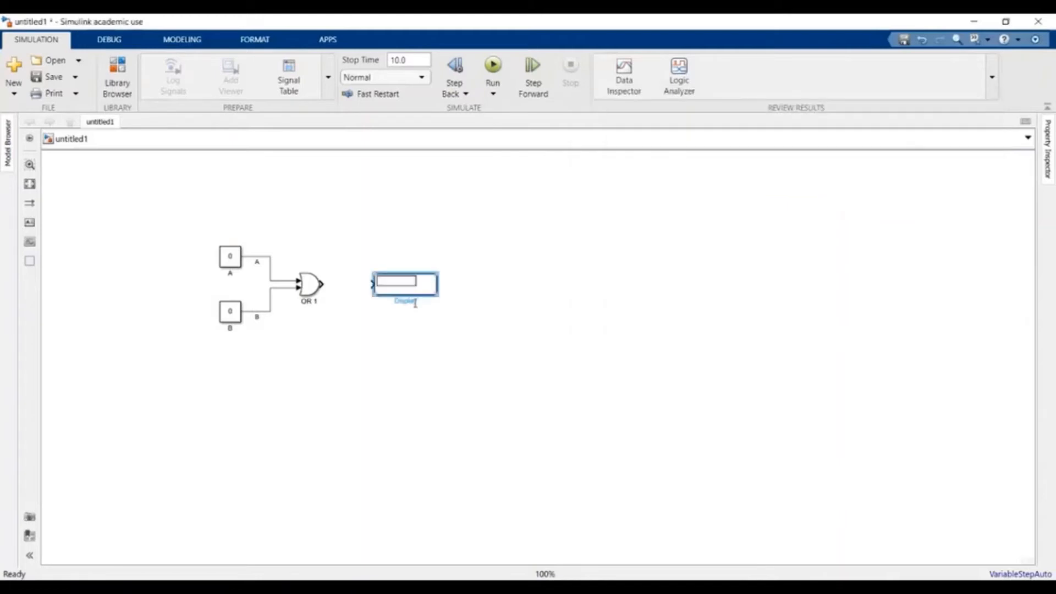
{"action": "left_click", "coordinate": [320, 283]}
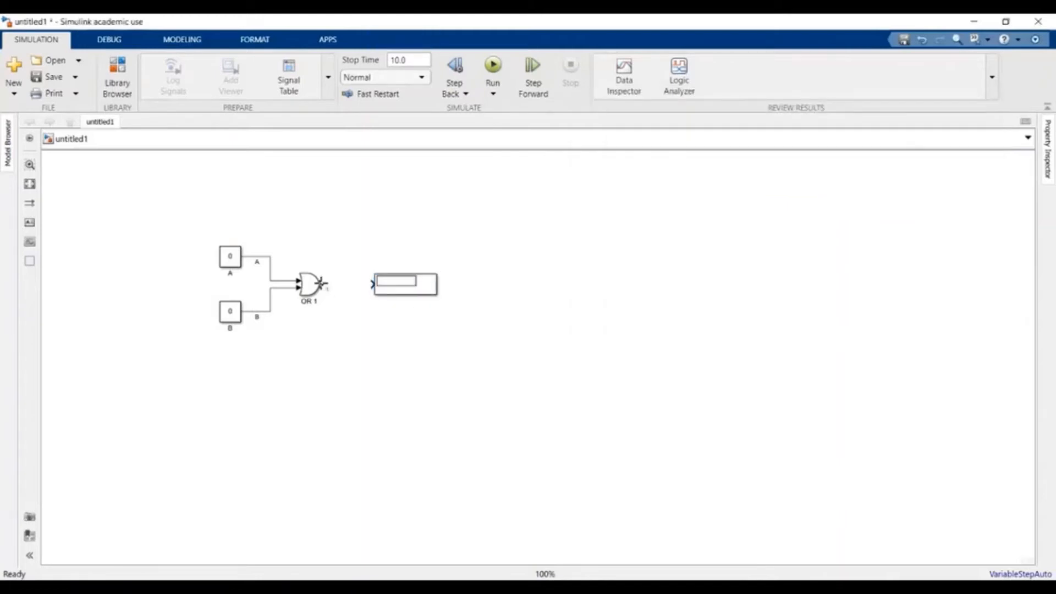
{"action": "left_click", "coordinate": [322, 284]}
- Draw a signal line from OR 1's output port to the Display input
{"action": "left_click_drag", "start_coordinate": [322, 284], "coordinate": [371, 285]}
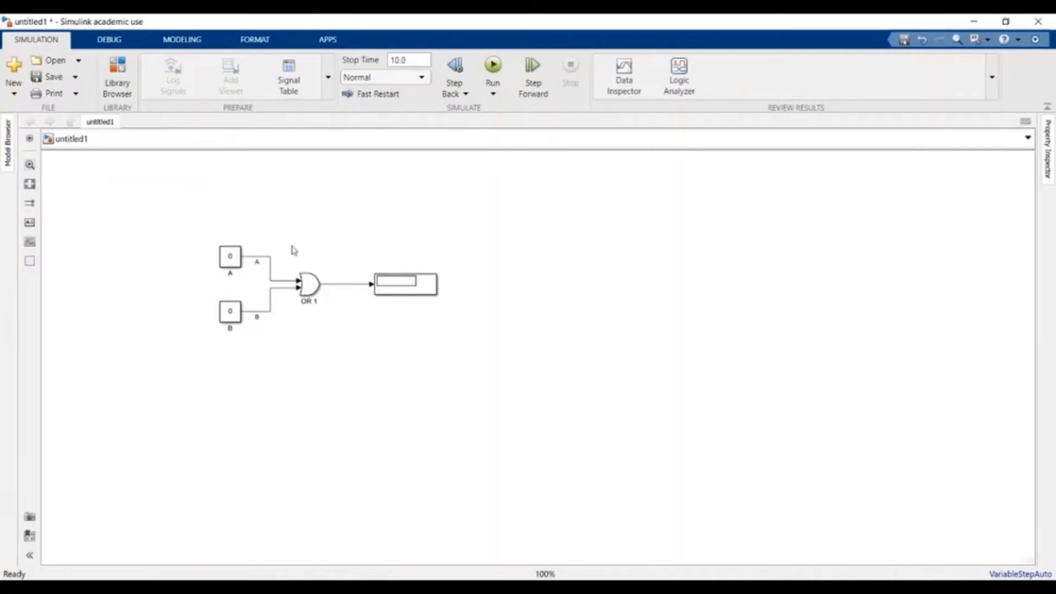
- Change the stop time from 10.0 to 0.1 and run; Display shows 0 for inputs 0, 0
{"action": "left_click", "coordinate": [411, 61]}
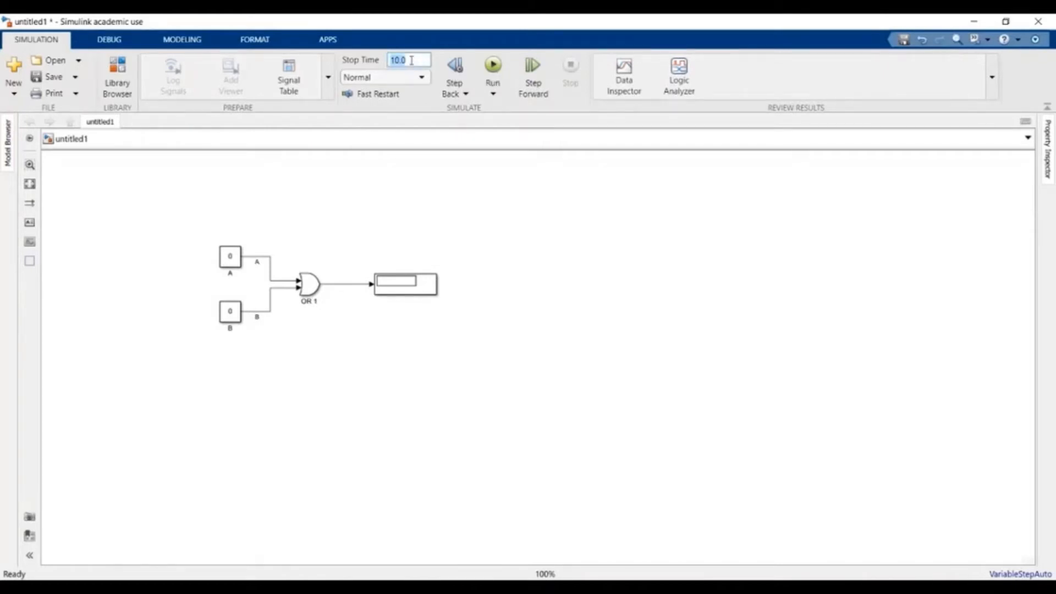
{"action": "key", "text": "BackSpace"}
{"action": "type", "text": "0,1"}
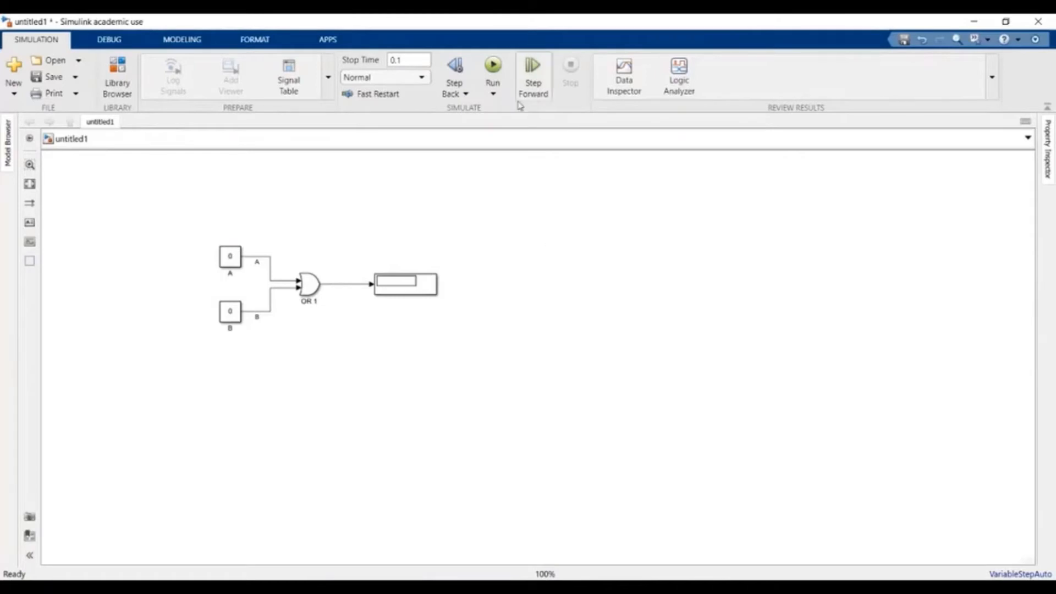
{"action": "left_click", "coordinate": [493, 67]}
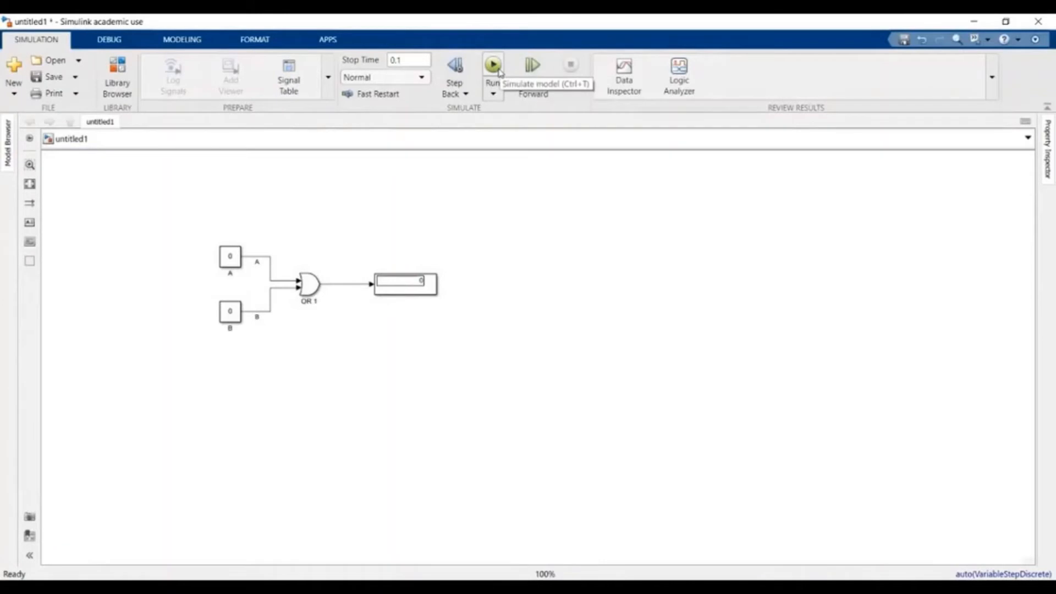
{"action": "left_click", "coordinate": [232, 260]}
{"action": "left_click", "coordinate": [231, 314]}
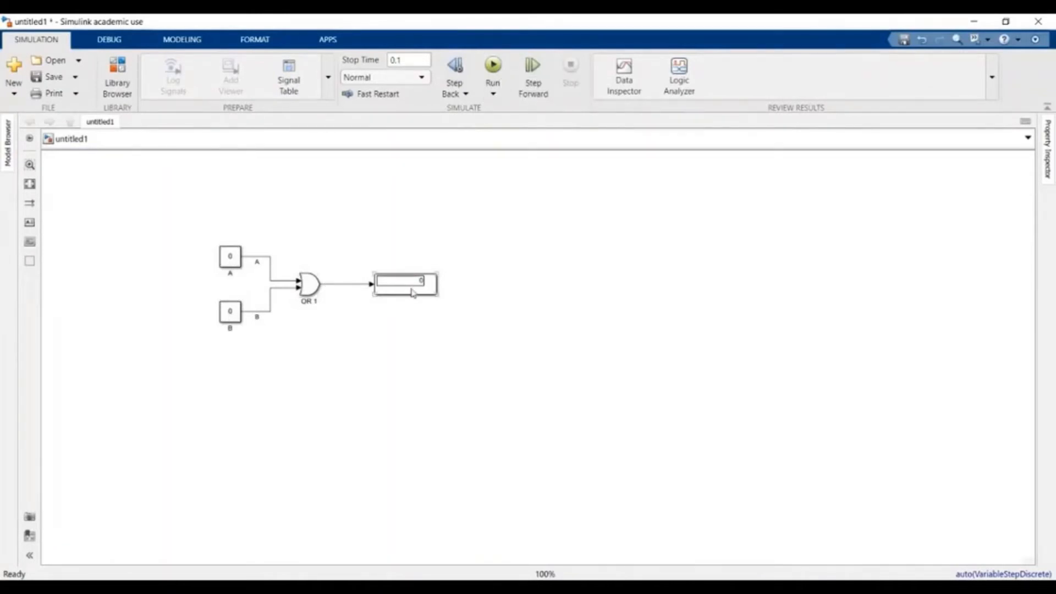
{"action": "left_click", "coordinate": [438, 406]}
{"action": "left_click", "coordinate": [234, 323]}
- Set B to 1, change the stop time to 0.01, and run with inputs 0 and 1
{"action": "left_click", "coordinate": [231, 315]}
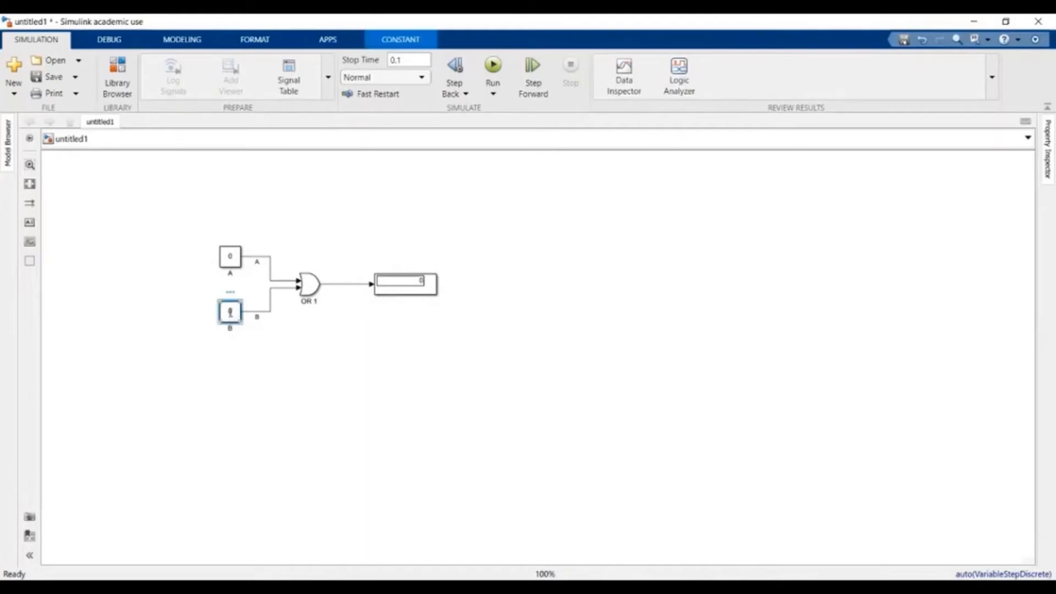
{"action": "type", "text": "1"}
{"action": "left_click", "coordinate": [321, 359]}
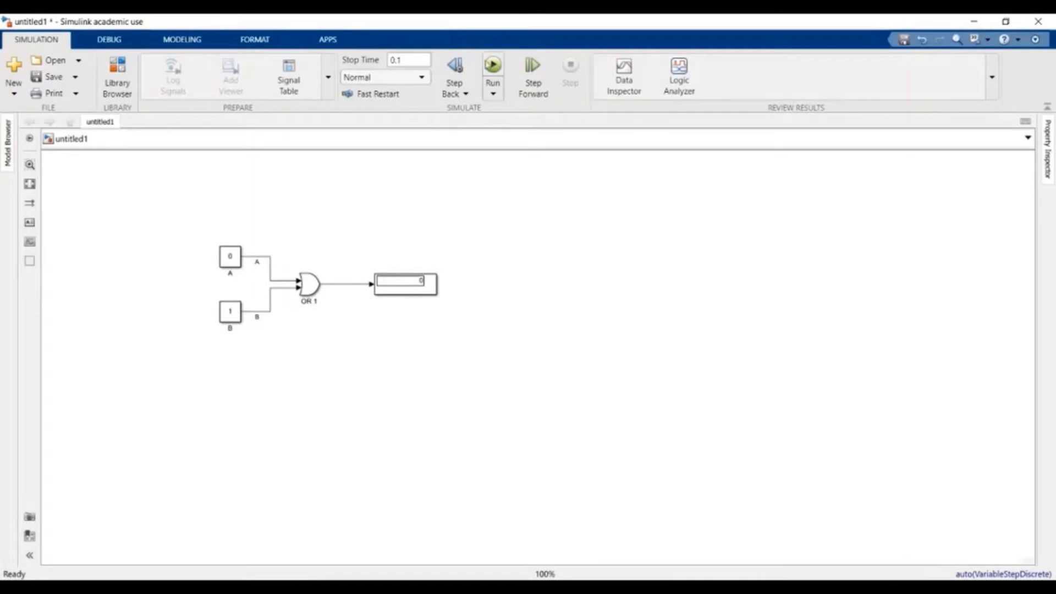
{"action": "left_click", "coordinate": [396, 59]}
{"action": "type", "text": "0"}
{"action": "left_click", "coordinate": [493, 66]}
- Set A to 1 and B to 0, then rerun the simulation
{"action": "left_click", "coordinate": [416, 296]}
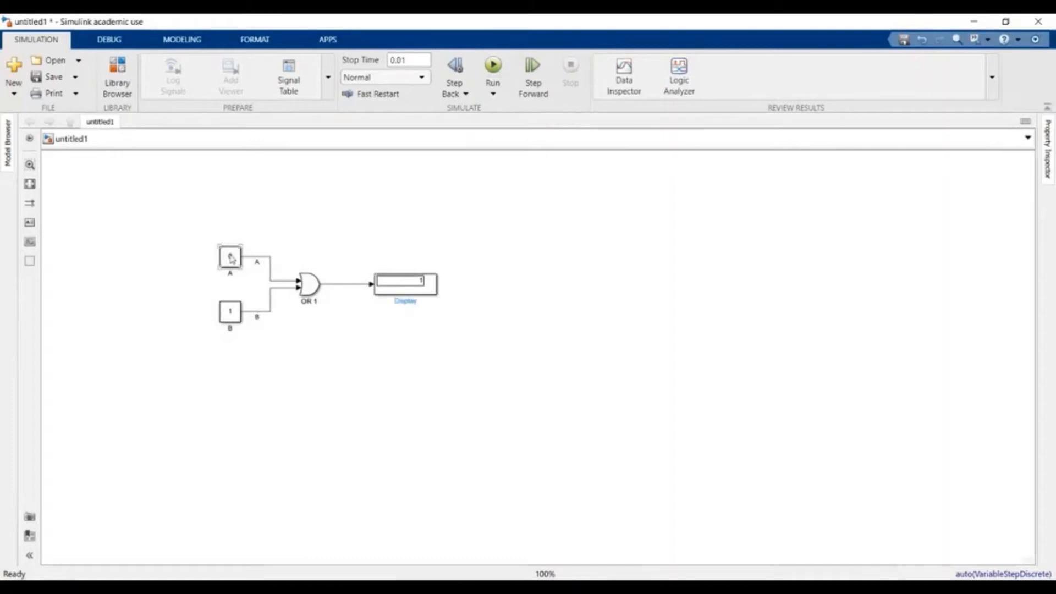
{"action": "left_click", "coordinate": [233, 258]}
{"action": "left_click", "coordinate": [234, 258]}
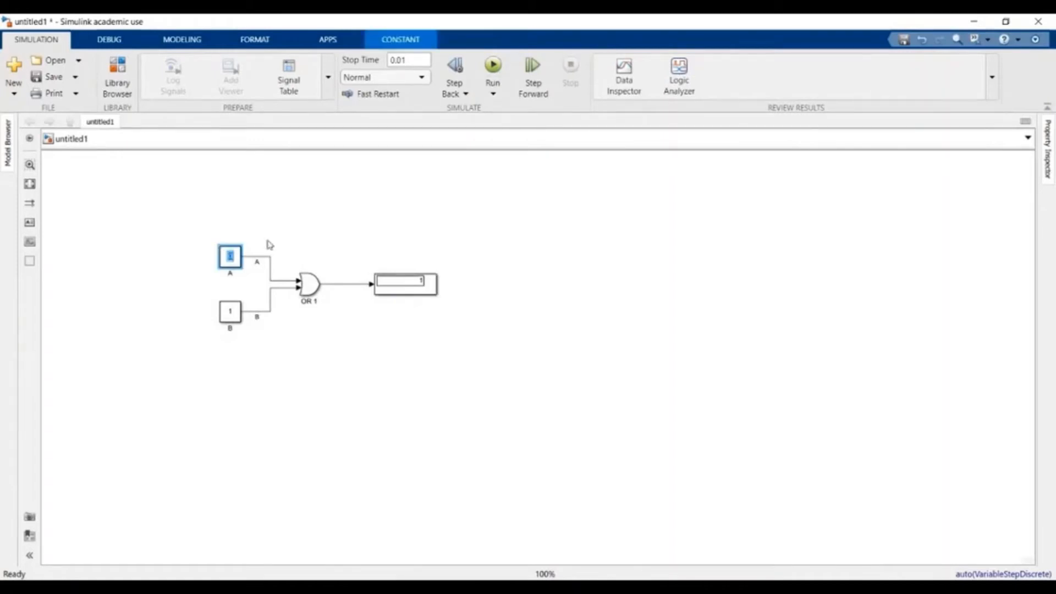
{"action": "left_click", "coordinate": [231, 312]}
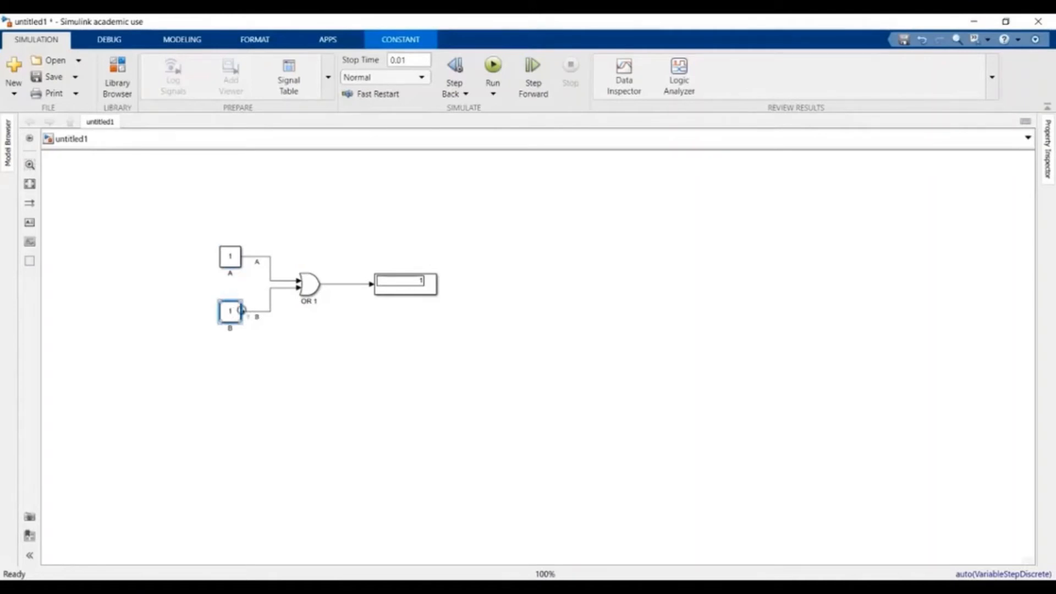
{"action": "left_click", "coordinate": [236, 314]}
{"action": "type", "text": "0"}
{"action": "left_click", "coordinate": [352, 388]}
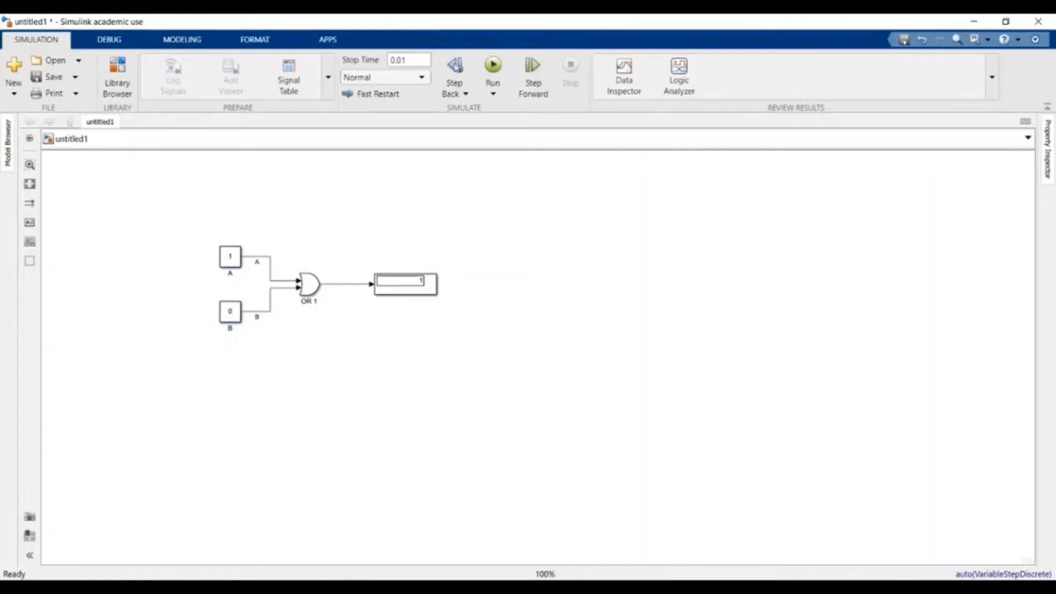
{"action": "left_click", "coordinate": [492, 67]}
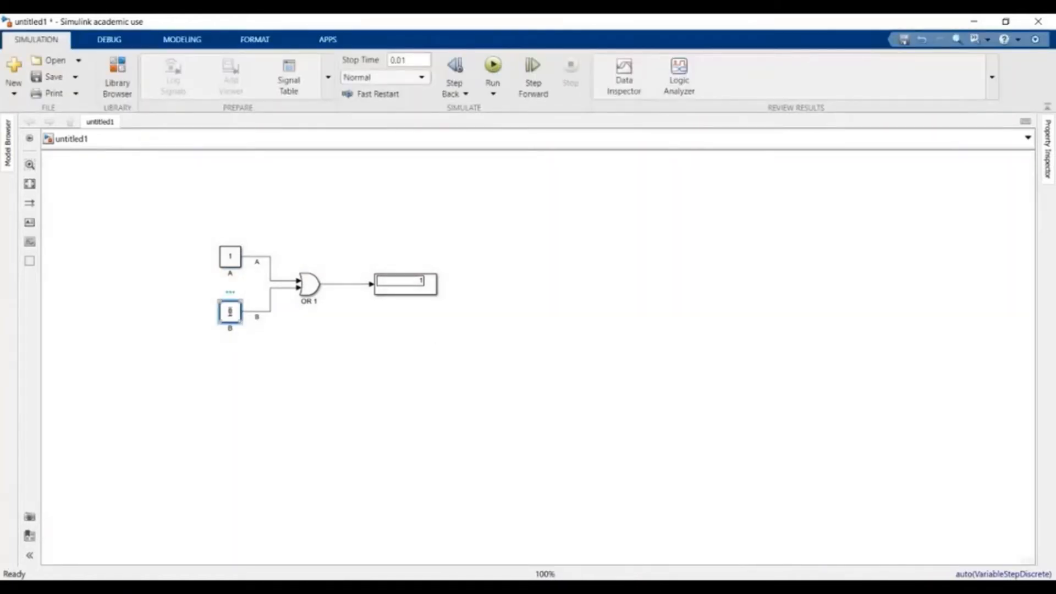
- Set B back to 1 and run with both inputs at 1, so Display reads 1
{"action": "left_click", "coordinate": [231, 313]}
{"action": "type", "text": "1"}
{"action": "left_click", "coordinate": [319, 347]}
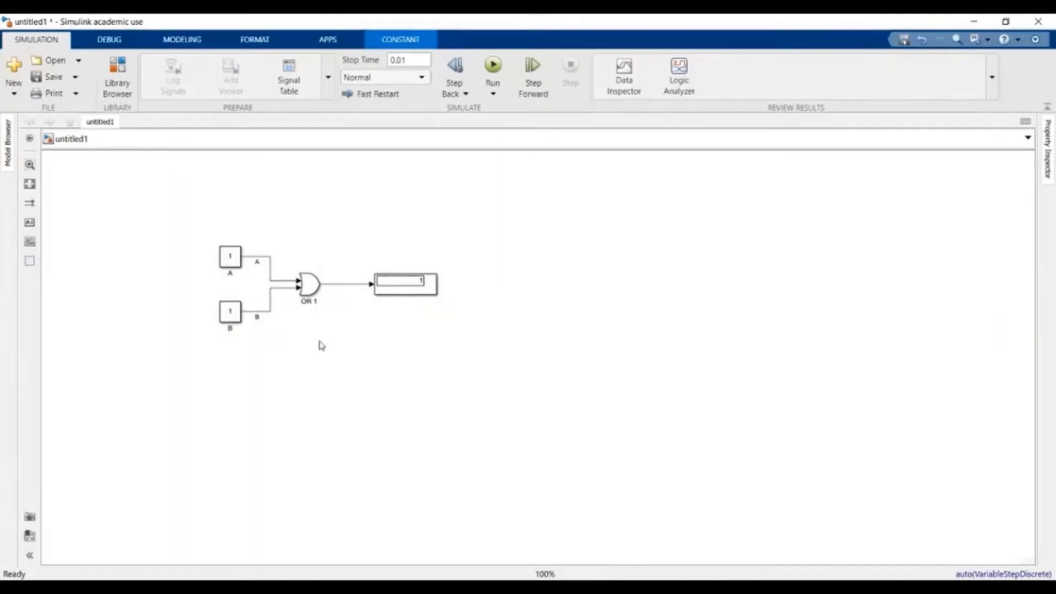
{"action": "left_click", "coordinate": [495, 66]}
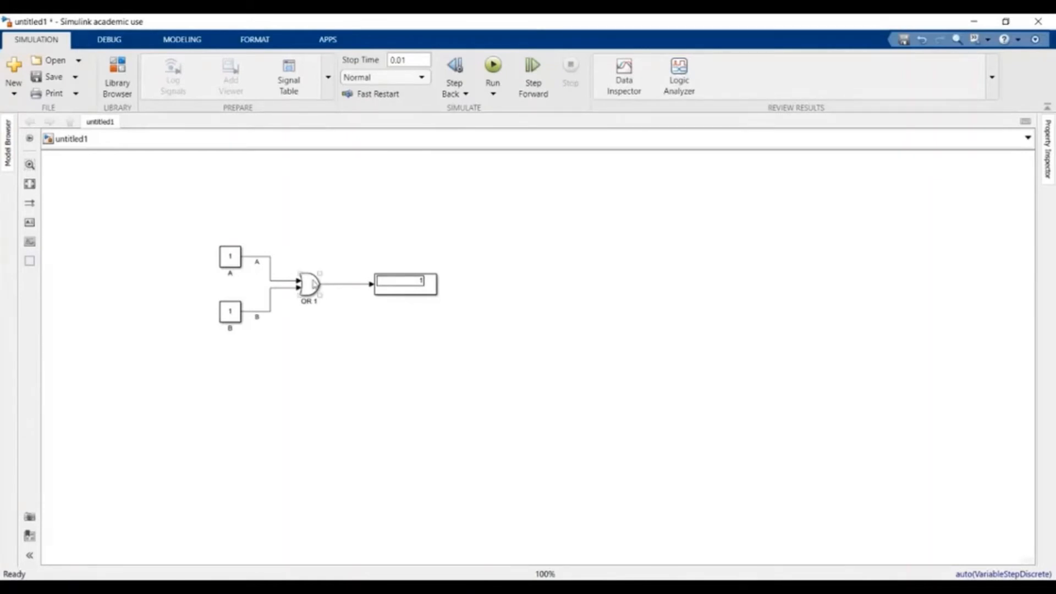
- Switch the OR 1 block's logic operator to XOR, apply it, and run the simulation
{"action": "left_click", "coordinate": [312, 285]}
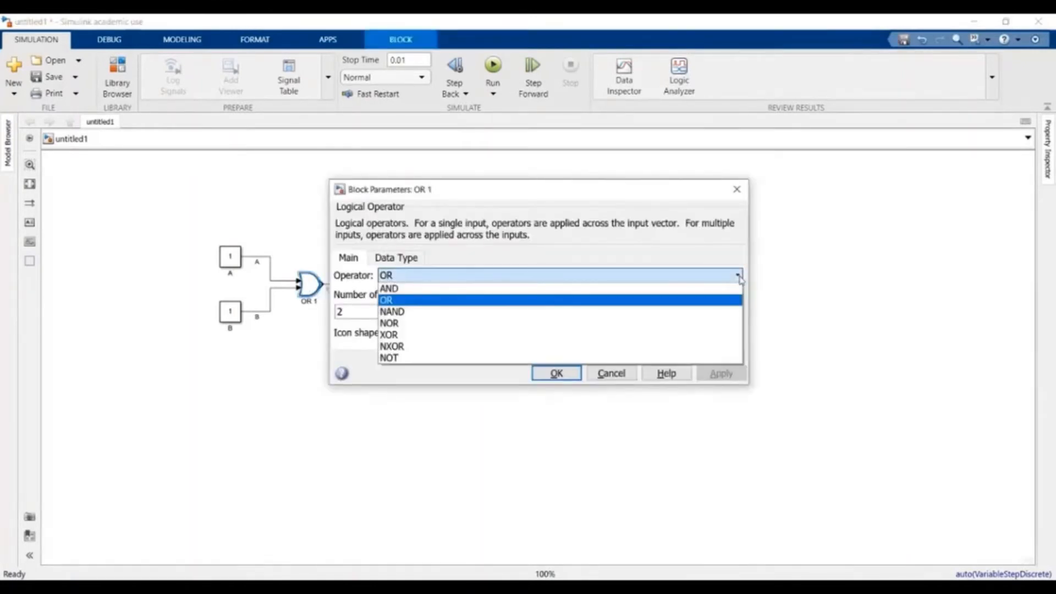
{"action": "left_click", "coordinate": [663, 335]}
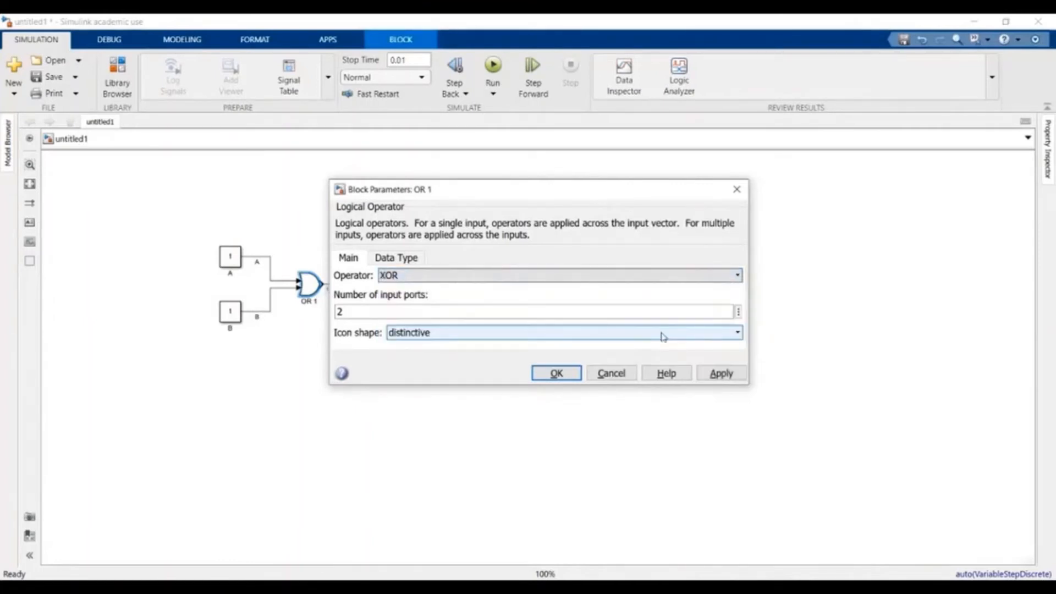
{"action": "left_click", "coordinate": [722, 374]}
{"action": "left_click", "coordinate": [557, 374]}
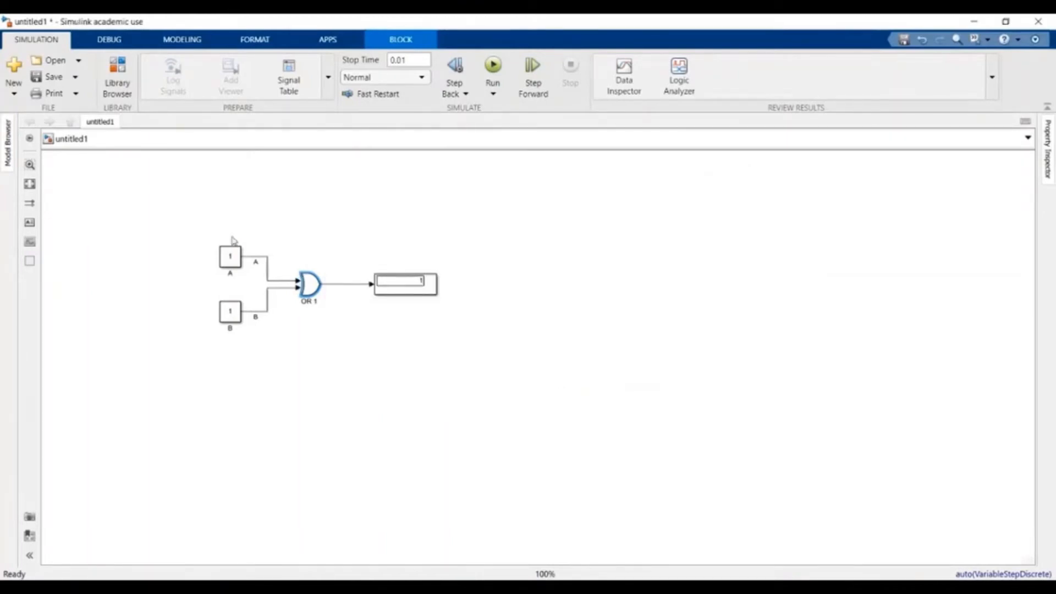
{"action": "left_click", "coordinate": [493, 65]}
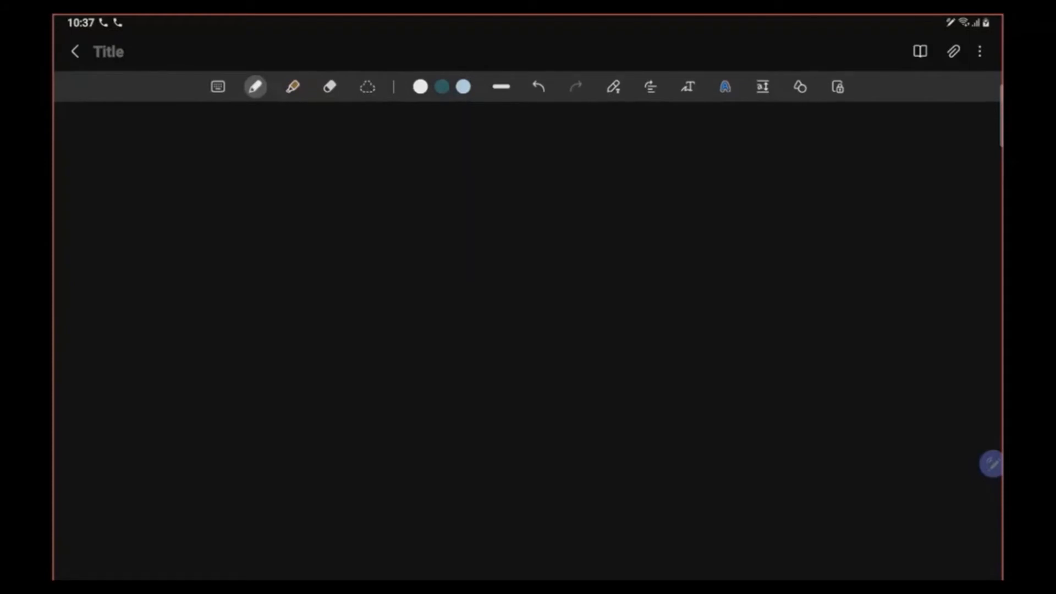
- Handwrite the A and B column headers and the rows 00, 01, 10, 11
{"action": "mouse_move", "coordinate": [182, 177]}
{"action": "left_mouse_down"}
{"action": "mouse_move", "coordinate": [236, 177]}
{"action": "mouse_move", "coordinate": [238, 166]}
{"action": "mouse_move", "coordinate": [237, 177]}
{"action": "mouse_move", "coordinate": [264, 186]}
{"action": "left_mouse_up"}
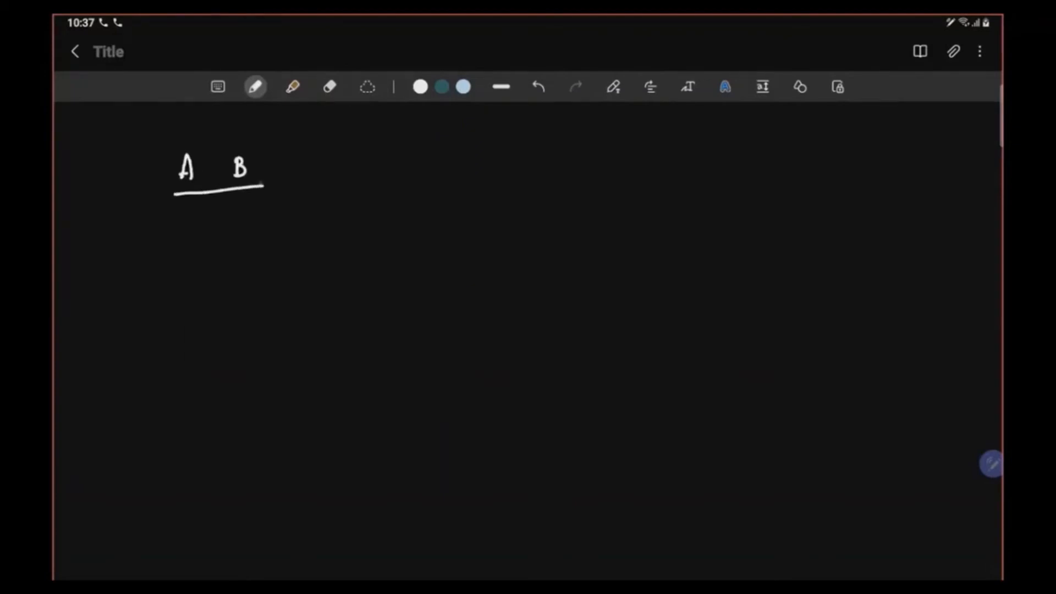
{"action": "mouse_move", "coordinate": [190, 210]}
{"action": "left_mouse_down"}
{"action": "mouse_move", "coordinate": [186, 221]}
{"action": "mouse_move", "coordinate": [190, 209]}
{"action": "mouse_move", "coordinate": [236, 208]}
{"action": "left_mouse_up"}
{"action": "left_click_drag", "start_coordinate": [190, 247], "coordinate": [244, 259]}
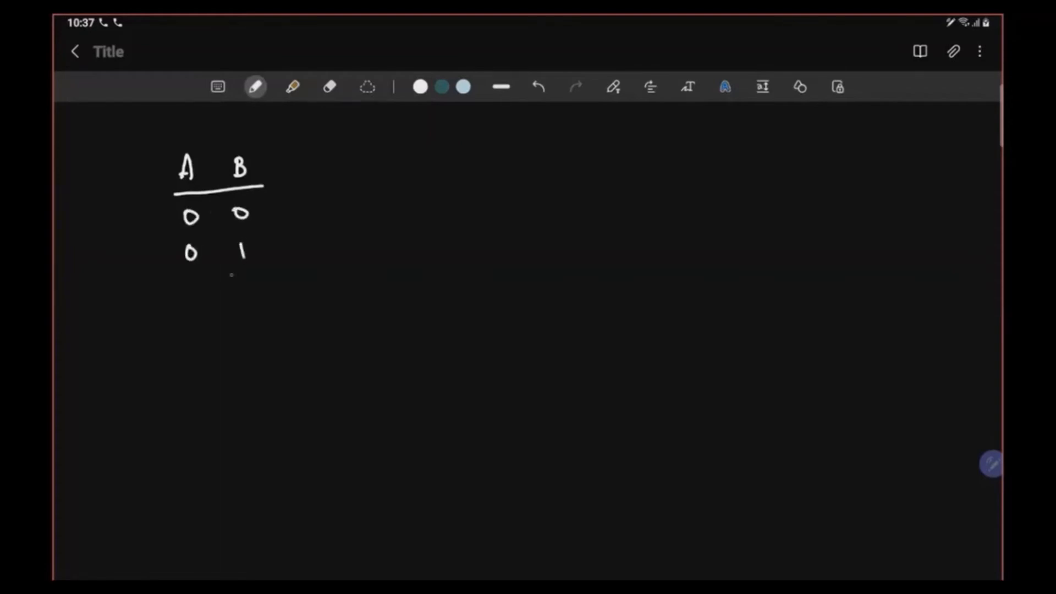
{"action": "mouse_move", "coordinate": [192, 286]}
{"action": "left_mouse_down"}
{"action": "mouse_move", "coordinate": [193, 300]}
{"action": "mouse_move", "coordinate": [248, 281]}
{"action": "left_mouse_up"}
{"action": "left_click_drag", "start_coordinate": [194, 325], "coordinate": [198, 341]}
{"action": "left_click_drag", "start_coordinate": [255, 315], "coordinate": [258, 334]}
- Draw an arrow above the B column of the truth table
{"action": "left_click_drag", "start_coordinate": [237, 123], "coordinate": [239, 145]}
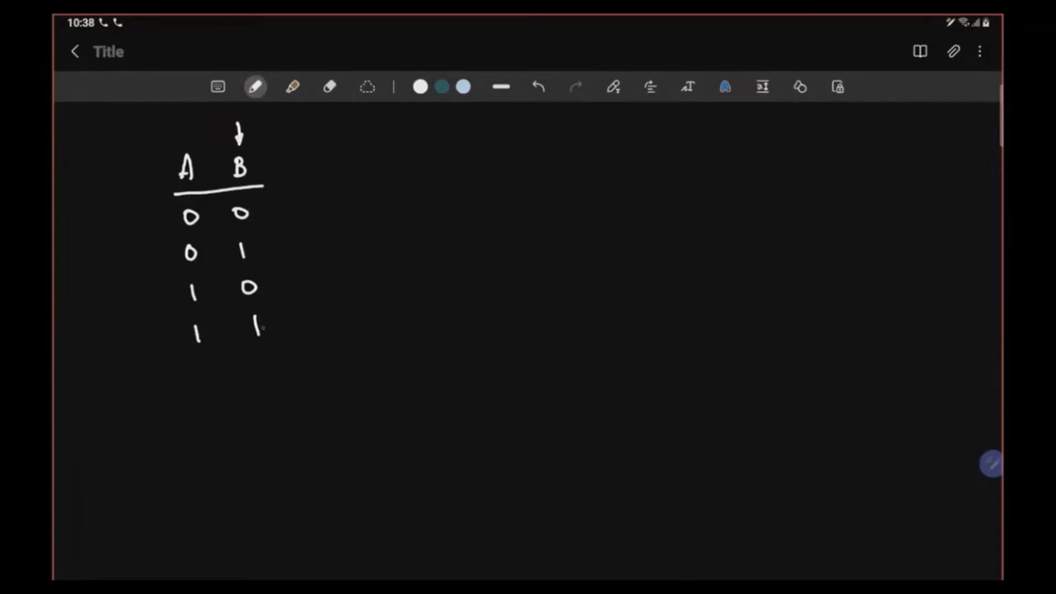
{"action": "scroll", "coordinate": [544, 435], "scroll_direction": "up", "scroll_amount": 3}
{"action": "scroll", "coordinate": [544, 435], "scroll_direction": "down", "scroll_amount": 3}
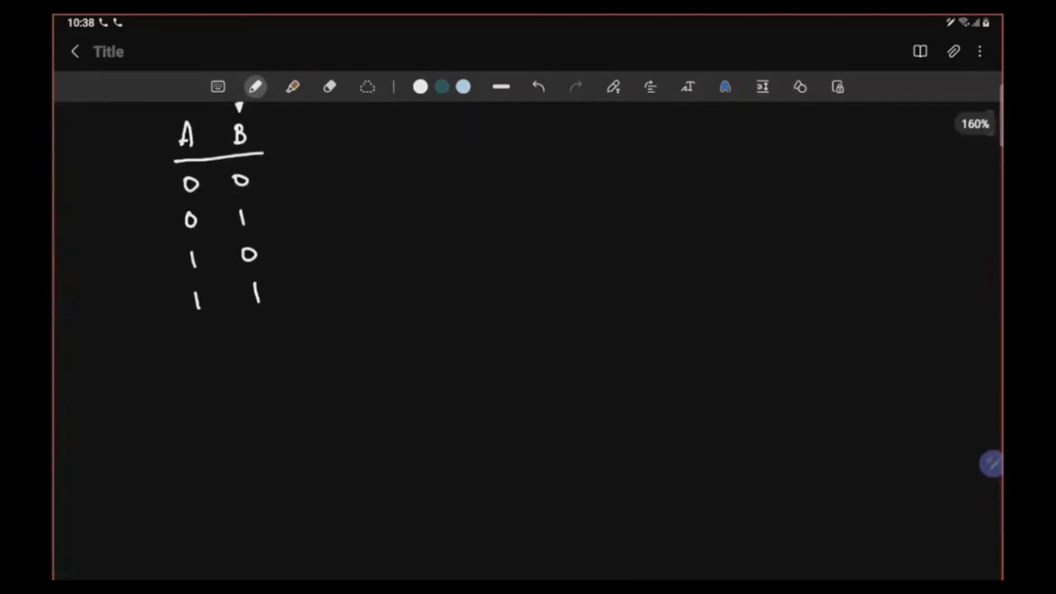
{"action": "scroll", "coordinate": [528, 341], "scroll_direction": "up", "scroll_amount": 1}
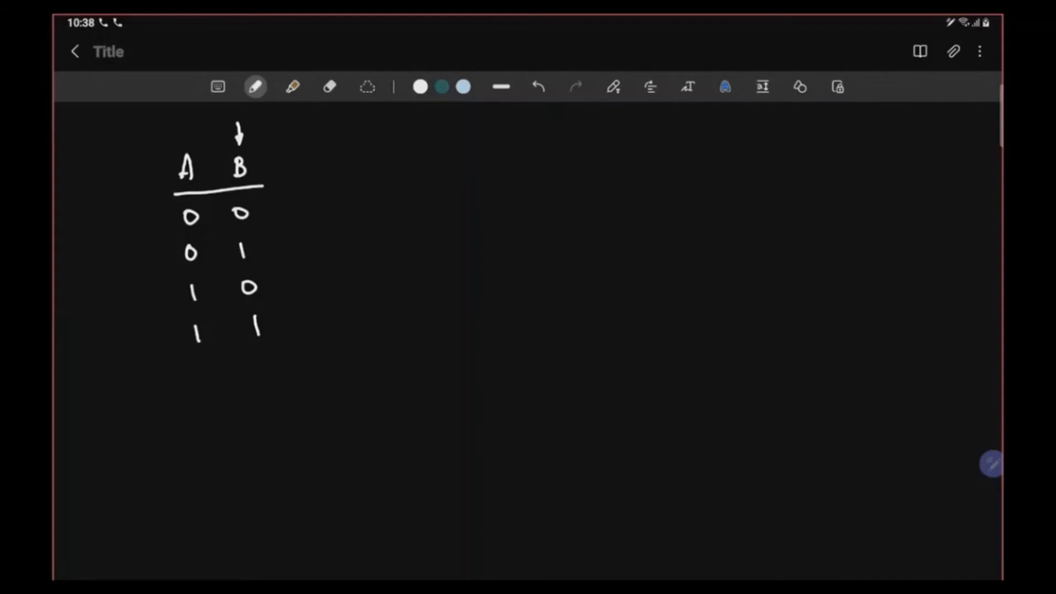
- Sketch B's square pulse with 0/1 levels and time marks at 1s, 2s and 3s
{"action": "mouse_move", "coordinate": [402, 325]}
{"action": "left_mouse_down"}
{"action": "mouse_move", "coordinate": [404, 345]}
{"action": "mouse_move", "coordinate": [416, 327]}
{"action": "mouse_move", "coordinate": [404, 345]}
{"action": "left_mouse_up"}
{"action": "mouse_move", "coordinate": [479, 350]}
{"action": "left_mouse_down"}
{"action": "mouse_move", "coordinate": [527, 352]}
{"action": "mouse_move", "coordinate": [534, 303]}
{"action": "mouse_move", "coordinate": [590, 303]}
{"action": "mouse_move", "coordinate": [593, 354]}
{"action": "mouse_move", "coordinate": [654, 352]}
{"action": "mouse_move", "coordinate": [658, 308]}
{"action": "mouse_move", "coordinate": [718, 305]}
{"action": "left_mouse_up"}
{"action": "left_click_drag", "start_coordinate": [470, 299], "coordinate": [494, 300]}
{"action": "left_click_drag", "start_coordinate": [506, 301], "coordinate": [515, 301]}
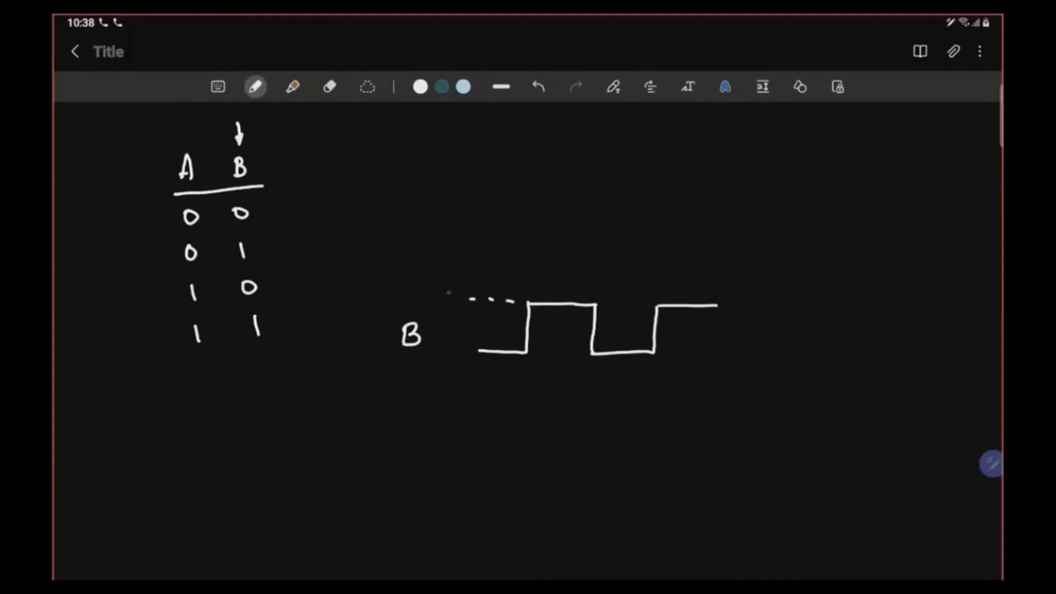
{"action": "left_click_drag", "start_coordinate": [448, 291], "coordinate": [450, 298]}
{"action": "mouse_move", "coordinate": [449, 341]}
{"action": "left_mouse_down"}
{"action": "mouse_move", "coordinate": [472, 372]}
{"action": "mouse_move", "coordinate": [527, 373]}
{"action": "mouse_move", "coordinate": [534, 402]}
{"action": "left_mouse_up"}
{"action": "left_click", "coordinate": [526, 365]}
{"action": "mouse_move", "coordinate": [587, 377]}
{"action": "left_mouse_down"}
{"action": "mouse_move", "coordinate": [597, 380]}
{"action": "mouse_move", "coordinate": [594, 400]}
{"action": "left_mouse_up"}
{"action": "left_click_drag", "start_coordinate": [602, 391], "coordinate": [598, 400]}
{"action": "mouse_move", "coordinate": [648, 370]}
{"action": "left_mouse_down"}
{"action": "mouse_move", "coordinate": [647, 397]}
{"action": "mouse_move", "coordinate": [659, 398]}
{"action": "left_mouse_up"}
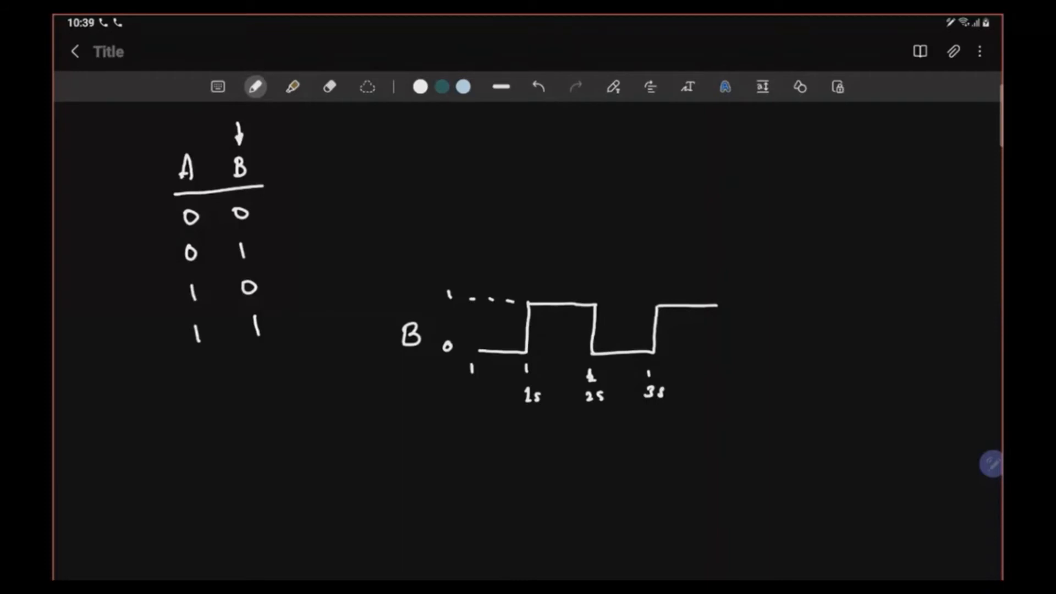
- Write the label A above B and draw A's low-level line
{"action": "mouse_move", "coordinate": [414, 250]}
{"action": "left_mouse_down"}
{"action": "mouse_move", "coordinate": [421, 226]}
{"action": "mouse_move", "coordinate": [430, 248]}
{"action": "left_mouse_up"}
{"action": "left_click_drag", "start_coordinate": [418, 241], "coordinate": [426, 239]}
{"action": "mouse_move", "coordinate": [467, 265]}
{"action": "left_mouse_down"}
{"action": "mouse_move", "coordinate": [599, 268]}
{"action": "mouse_move", "coordinate": [600, 218]}
{"action": "mouse_move", "coordinate": [713, 225]}
{"action": "left_mouse_up"}
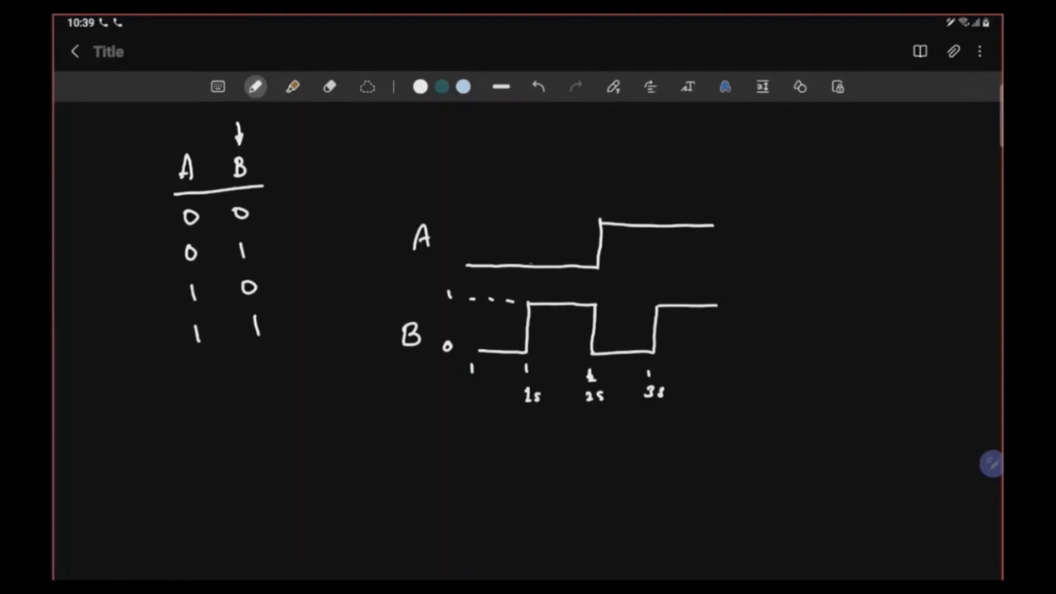
- Add dotted guides at 1s and 2s; label A's intervals 0, 0, 1, 1 and B's 0, 1, 0, 1
{"action": "left_click_drag", "start_coordinate": [530, 259], "coordinate": [531, 271]}
{"action": "left_click_drag", "start_coordinate": [531, 274], "coordinate": [531, 282]}
{"action": "left_click_drag", "start_coordinate": [597, 269], "coordinate": [599, 289]}
{"action": "left_click_drag", "start_coordinate": [490, 247], "coordinate": [495, 245]}
{"action": "left_click_drag", "start_coordinate": [497, 330], "coordinate": [496, 330]}
{"action": "mouse_move", "coordinate": [564, 249]}
{"action": "left_mouse_down"}
{"action": "mouse_move", "coordinate": [558, 256]}
{"action": "mouse_move", "coordinate": [565, 250]}
{"action": "left_mouse_up"}
{"action": "left_click_drag", "start_coordinate": [560, 331], "coordinate": [560, 343]}
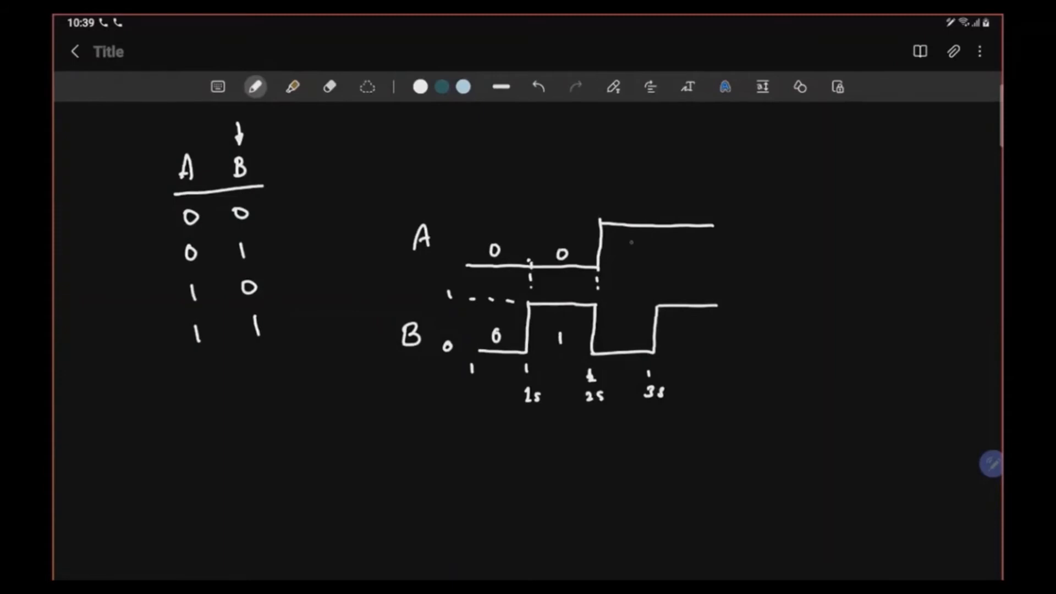
{"action": "left_click_drag", "start_coordinate": [632, 249], "coordinate": [631, 264]}
{"action": "left_click_drag", "start_coordinate": [625, 328], "coordinate": [625, 328]}
{"action": "left_click_drag", "start_coordinate": [693, 246], "coordinate": [692, 261]}
{"action": "left_click_drag", "start_coordinate": [694, 329], "coordinate": [694, 345]}
- Add an empty F column to the table and an F waveform line marked '?'
{"action": "left_click_drag", "start_coordinate": [281, 163], "coordinate": [302, 331]}
{"action": "left_click_drag", "start_coordinate": [266, 187], "coordinate": [329, 187]}
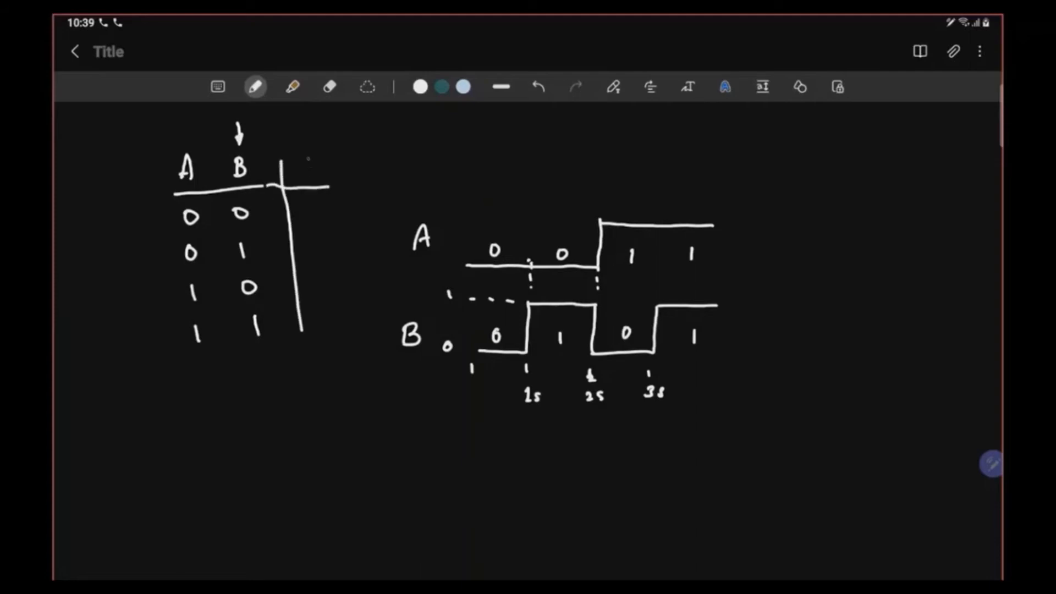
{"action": "mouse_move", "coordinate": [303, 154]}
{"action": "left_mouse_down"}
{"action": "mouse_move", "coordinate": [304, 178]}
{"action": "mouse_move", "coordinate": [316, 152]}
{"action": "mouse_move", "coordinate": [316, 164]}
{"action": "left_mouse_up"}
{"action": "mouse_move", "coordinate": [416, 421]}
{"action": "left_mouse_down"}
{"action": "mouse_move", "coordinate": [430, 420]}
{"action": "mouse_move", "coordinate": [419, 449]}
{"action": "mouse_move", "coordinate": [431, 432]}
{"action": "left_mouse_up"}
{"action": "mouse_move", "coordinate": [469, 478]}
{"action": "left_mouse_down"}
{"action": "mouse_move", "coordinate": [711, 480]}
{"action": "mouse_move", "coordinate": [751, 448]}
{"action": "mouse_move", "coordinate": [746, 464]}
{"action": "left_mouse_up"}
{"action": "left_click", "coordinate": [747, 471]}
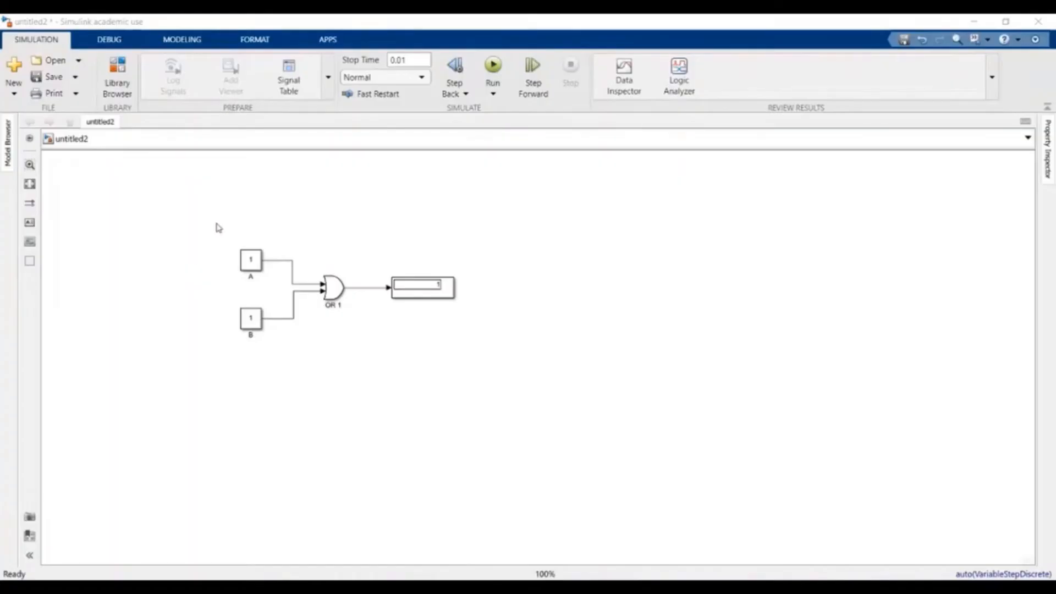
- Delete constant blocks A and B and the Display block from untitled2
{"action": "mouse_move", "coordinate": [216, 222]}
{"action": "left_mouse_down"}
{"action": "mouse_move", "coordinate": [269, 377]}
{"action": "mouse_move", "coordinate": [257, 369]}
{"action": "left_mouse_up"}
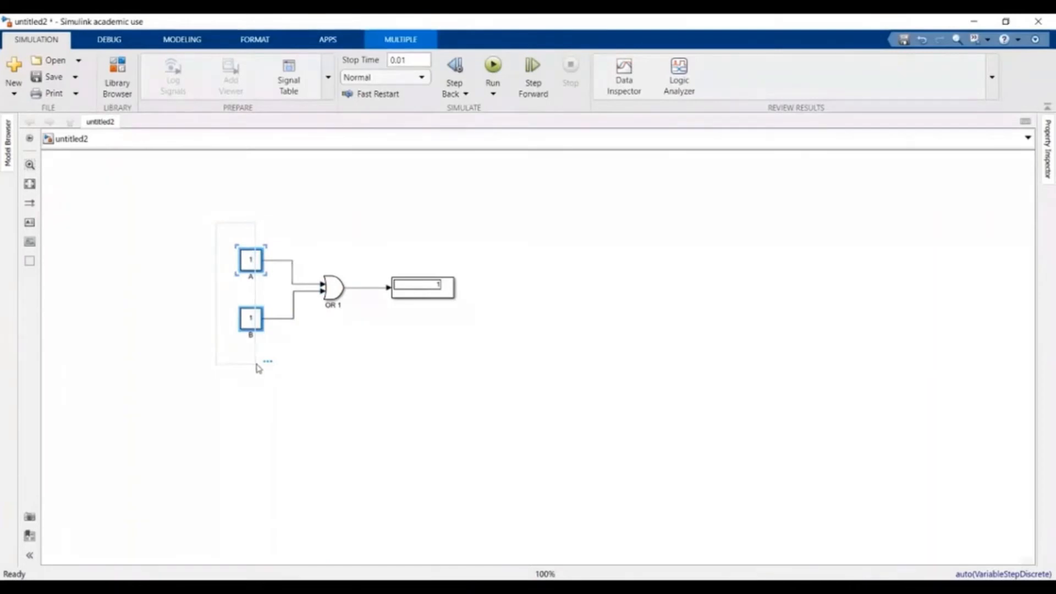
{"action": "key", "text": "Delete"}
{"action": "left_click", "coordinate": [435, 294]}
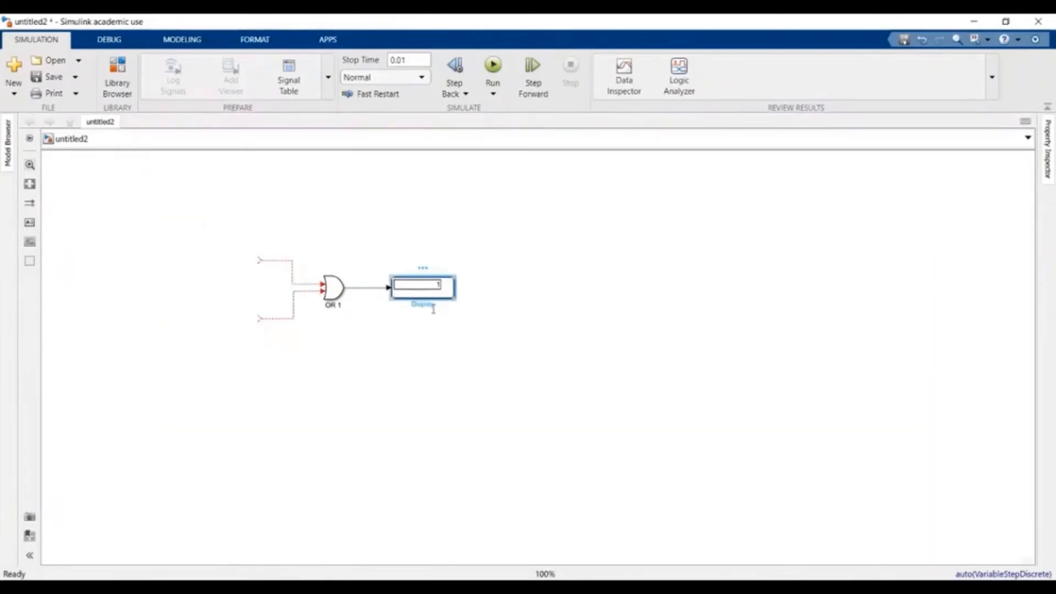
{"action": "key", "text": "Delete"}
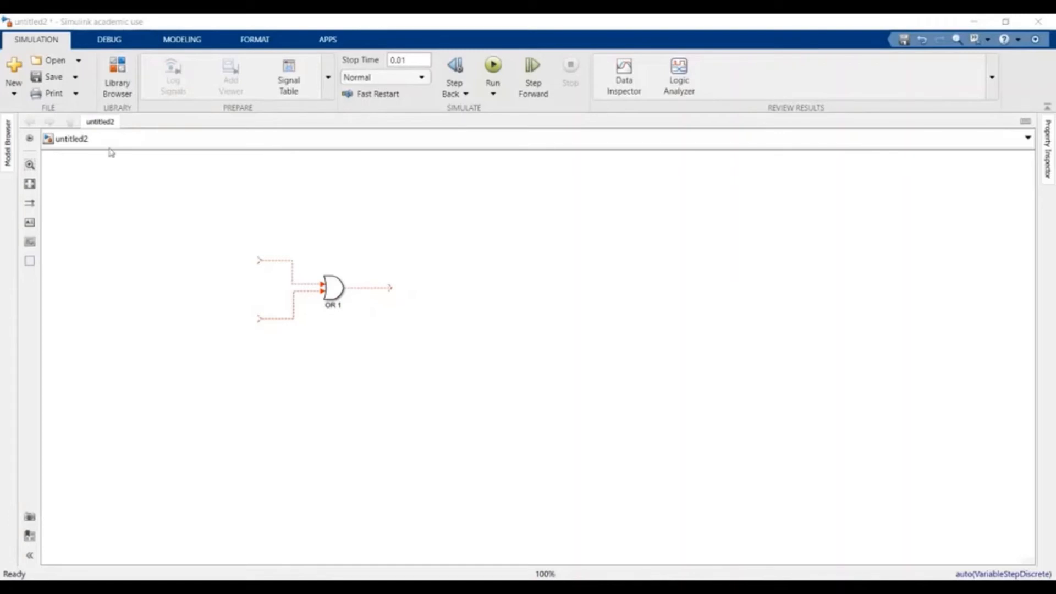
- Place a Pulse Generator from Simulink > Sources on OR 1's first input and copy it to the second
{"action": "left_click", "coordinate": [114, 70]}
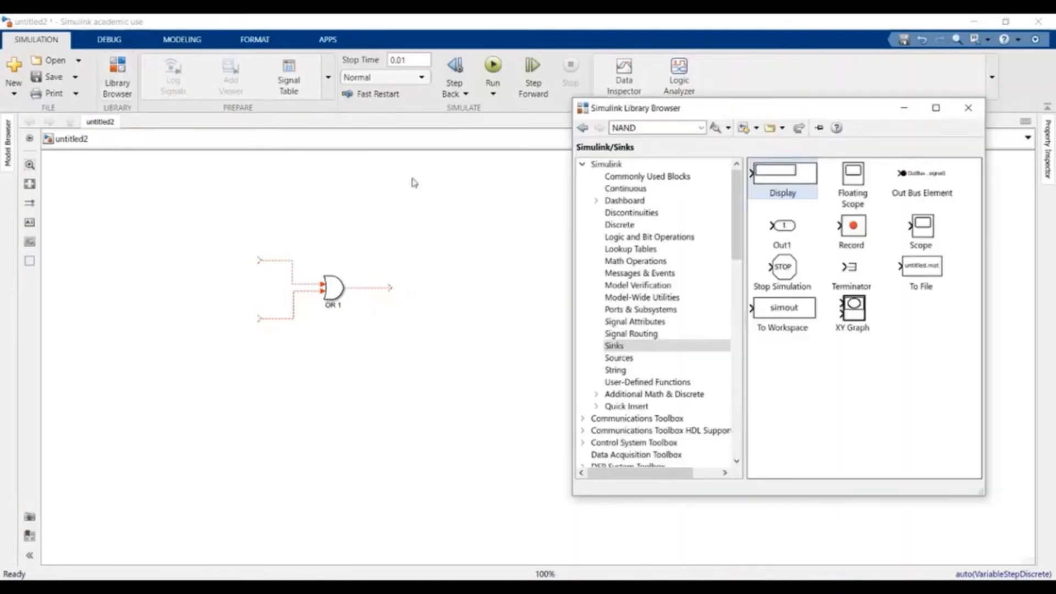
{"action": "left_click", "coordinate": [671, 359]}
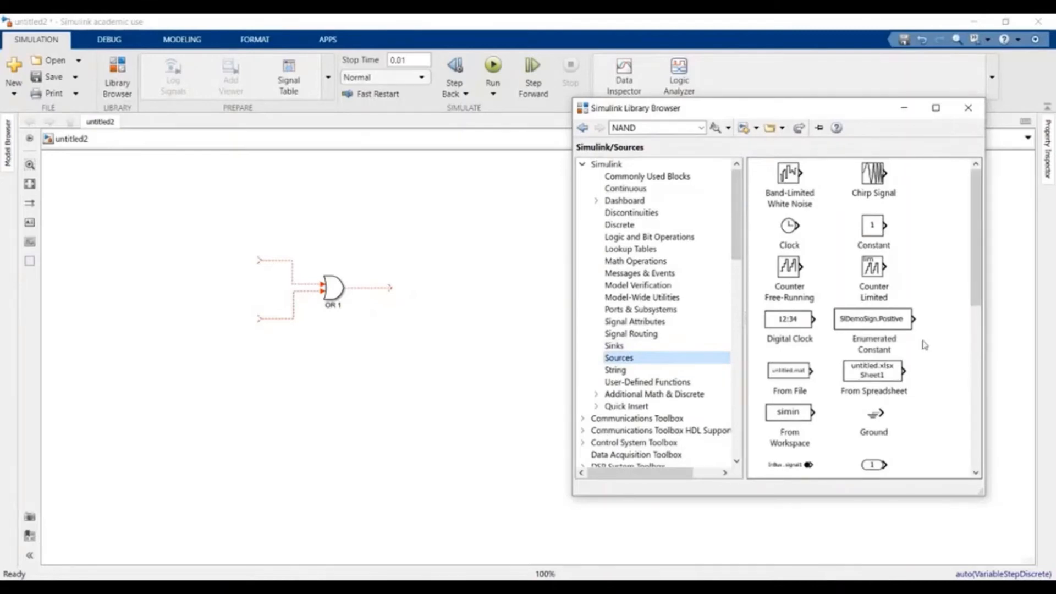
{"action": "scroll", "coordinate": [923, 345], "scroll_direction": "down", "scroll_amount": 5}
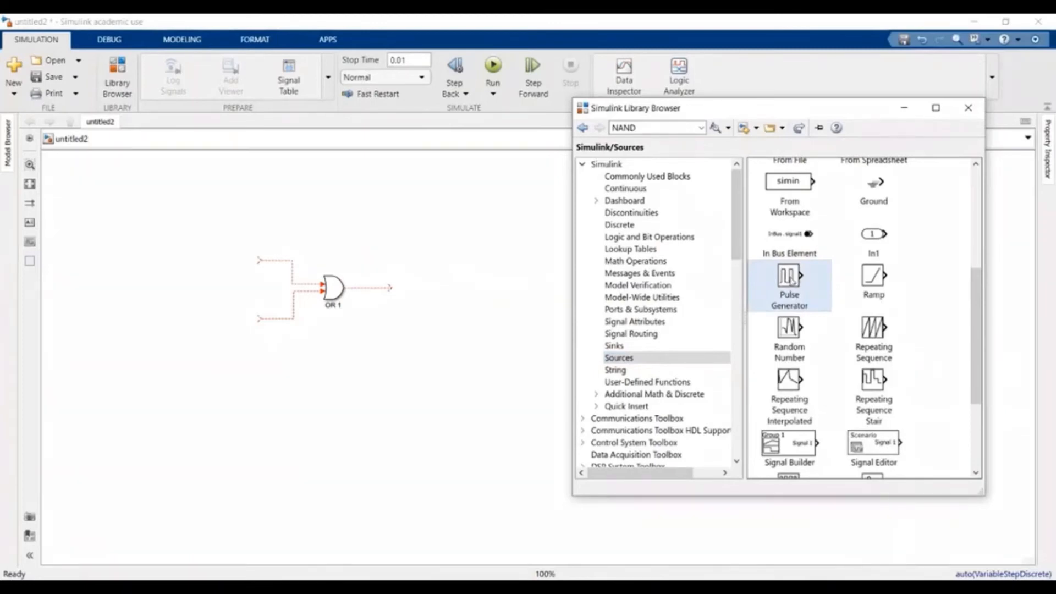
{"action": "left_click_drag", "start_coordinate": [790, 281], "coordinate": [253, 266]}
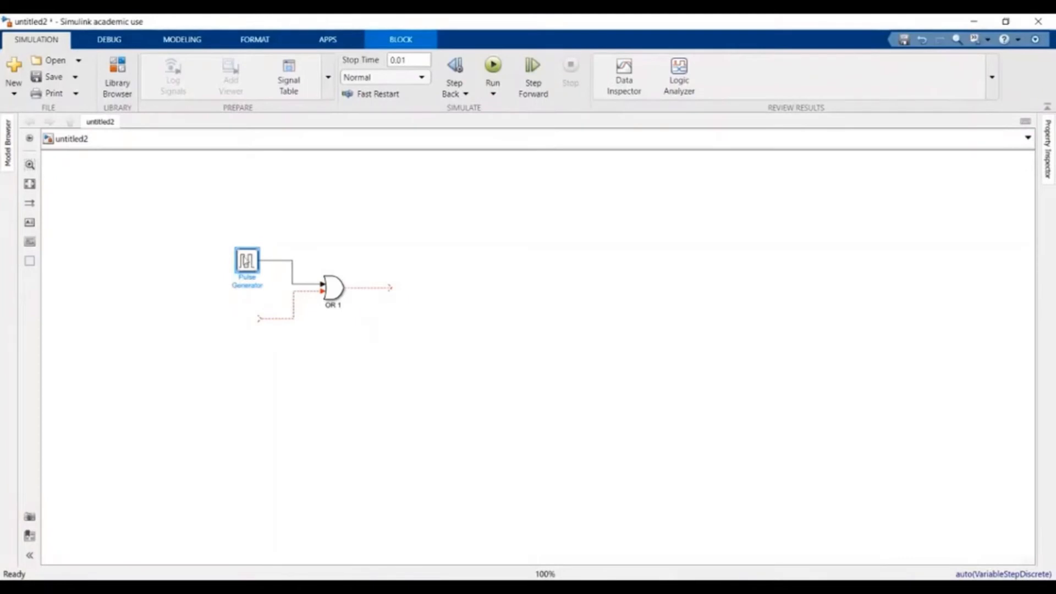
{"action": "left_click_drag", "start_coordinate": [246, 262], "coordinate": [246, 320]}
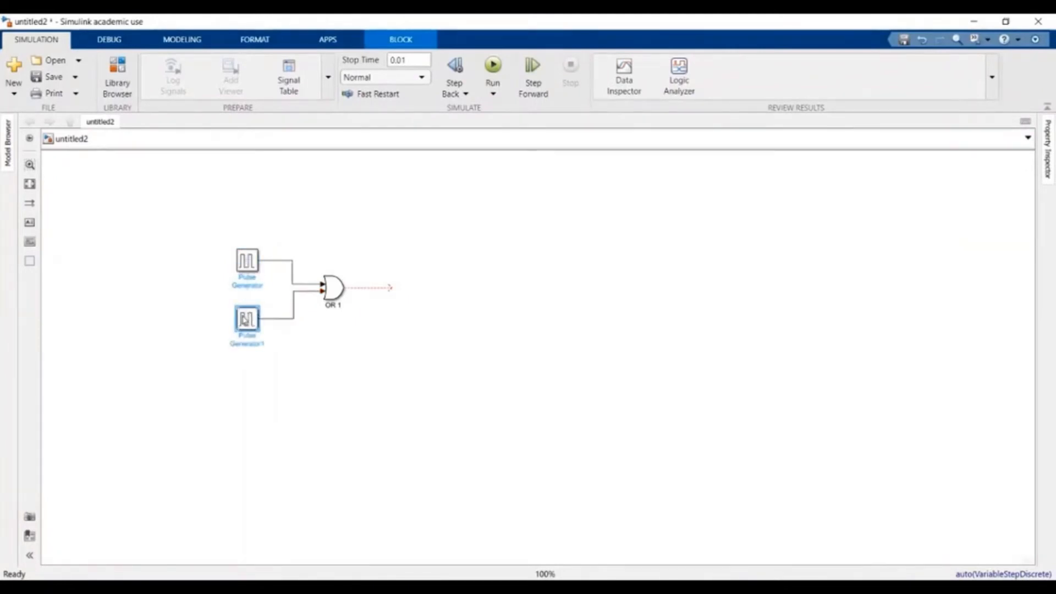
- Rename the two Pulse Generator blocks to A and B
{"action": "left_click", "coordinate": [248, 263]}
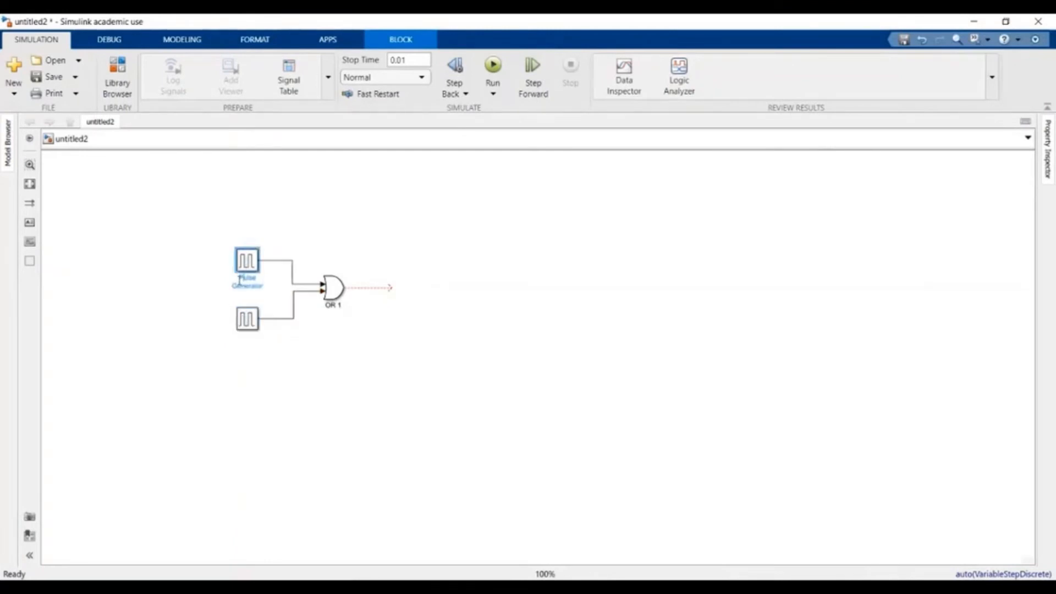
{"action": "double_click", "coordinate": [239, 281]}
{"action": "type", "text": "A"}
{"action": "left_click", "coordinate": [247, 336]}
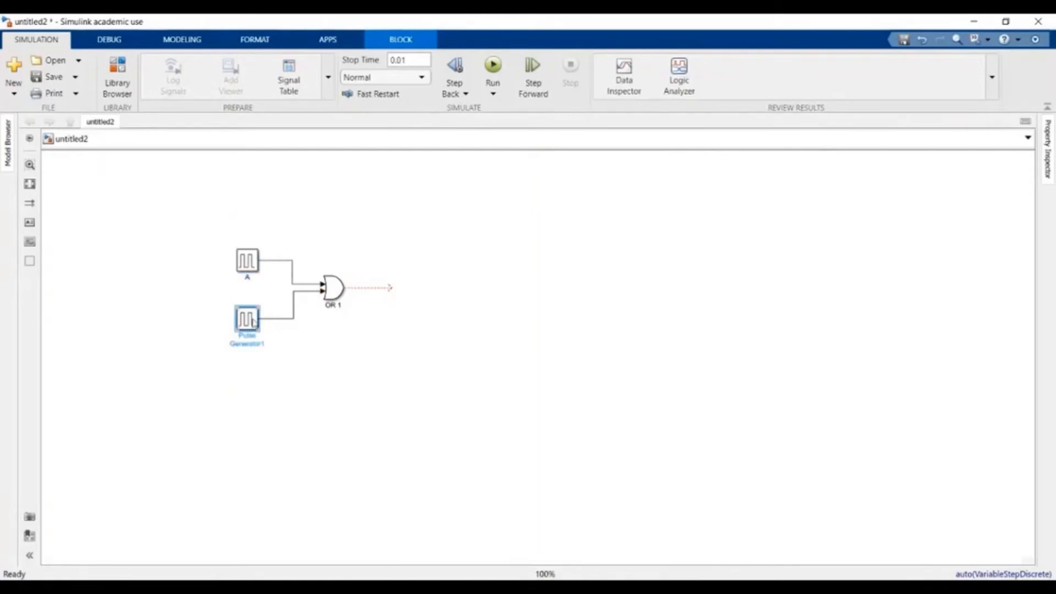
{"action": "double_click", "coordinate": [241, 339]}
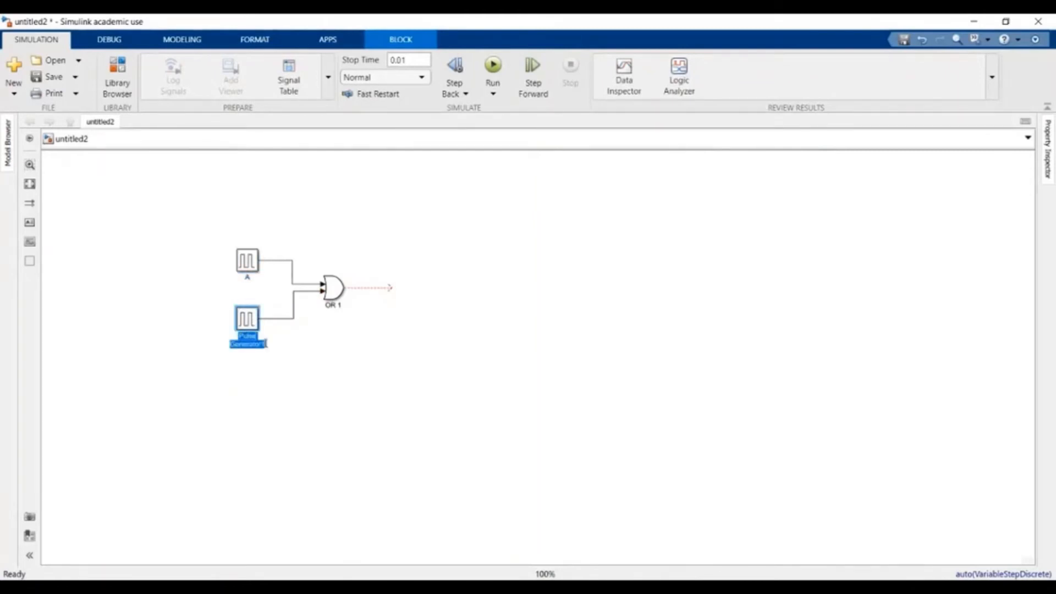
{"action": "type", "text": "B"}
{"action": "left_click", "coordinate": [319, 335]}
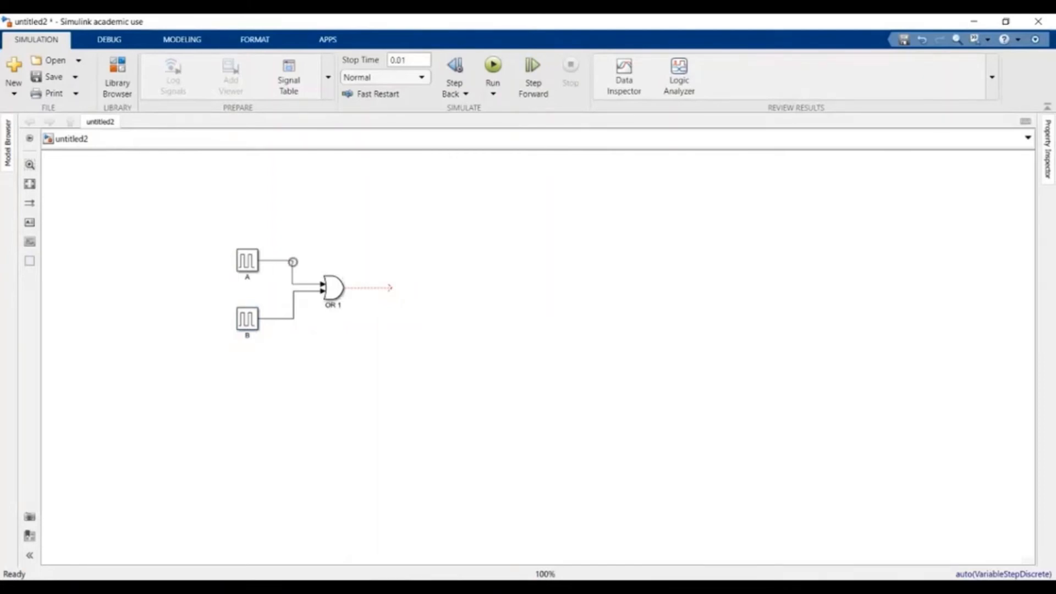
- Label the signal lines from A and B into OR 1 as A and B
{"action": "left_click", "coordinate": [276, 262]}
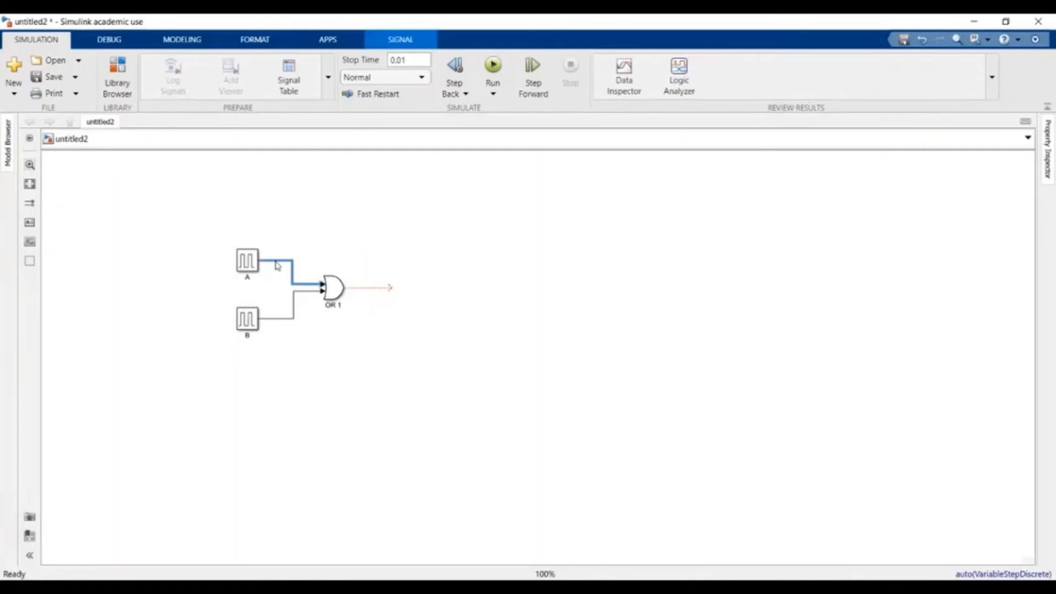
{"action": "type", "text": "A"}
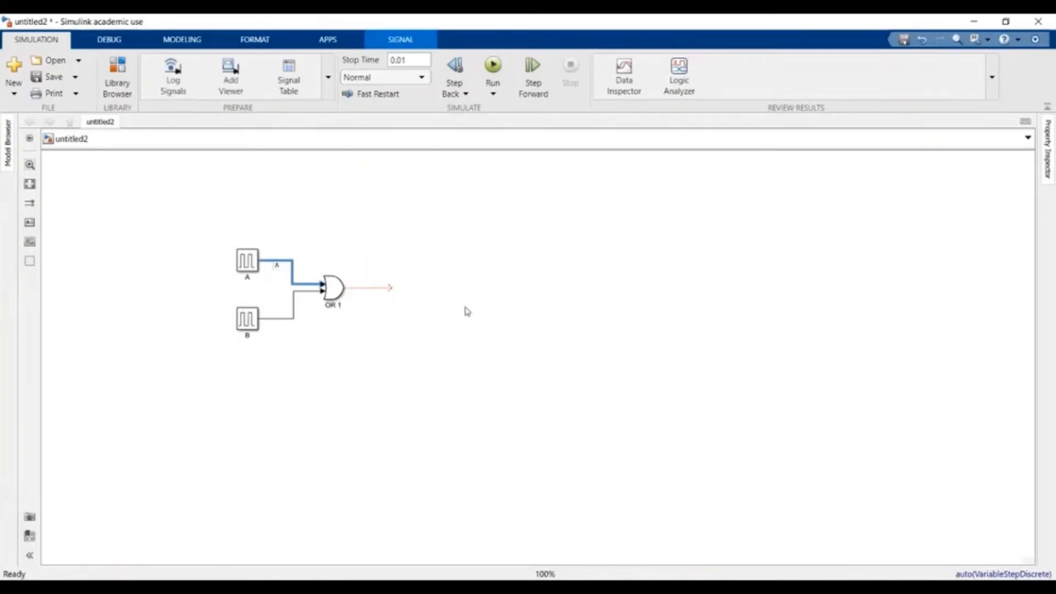
{"action": "double_click", "coordinate": [281, 324]}
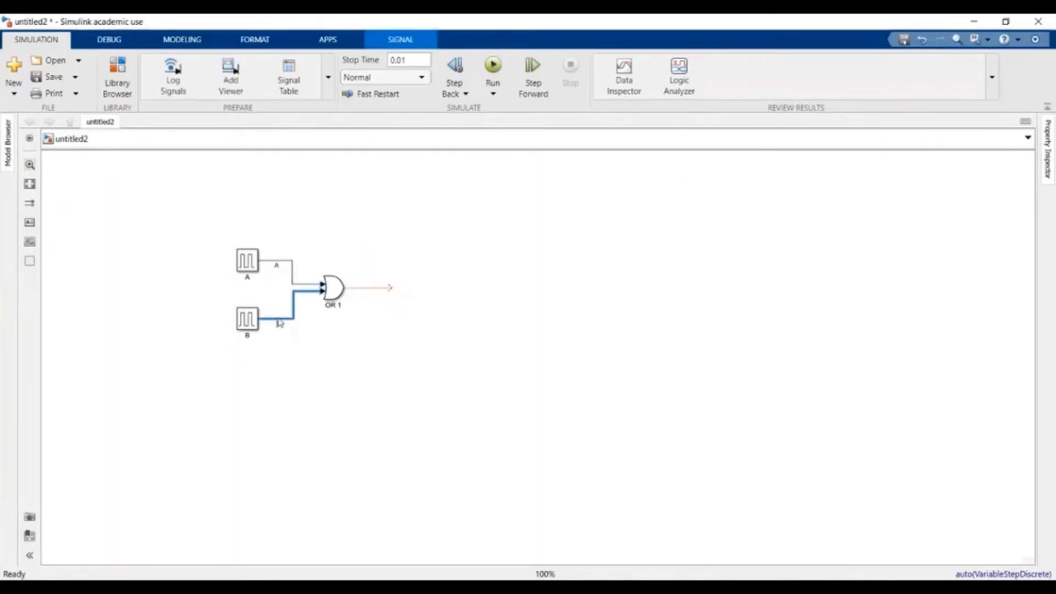
{"action": "type", "text": "B"}
{"action": "left_click", "coordinate": [331, 337]}
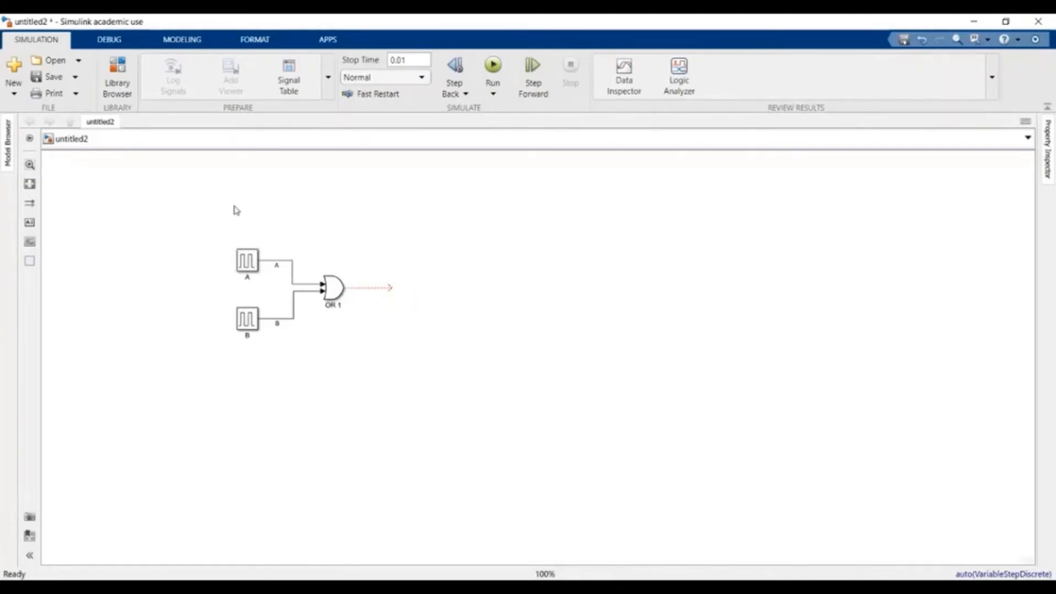
- Drag a Scope block from Simulink > Sinks to the right of the OR 1 gate
{"action": "left_click", "coordinate": [122, 75]}
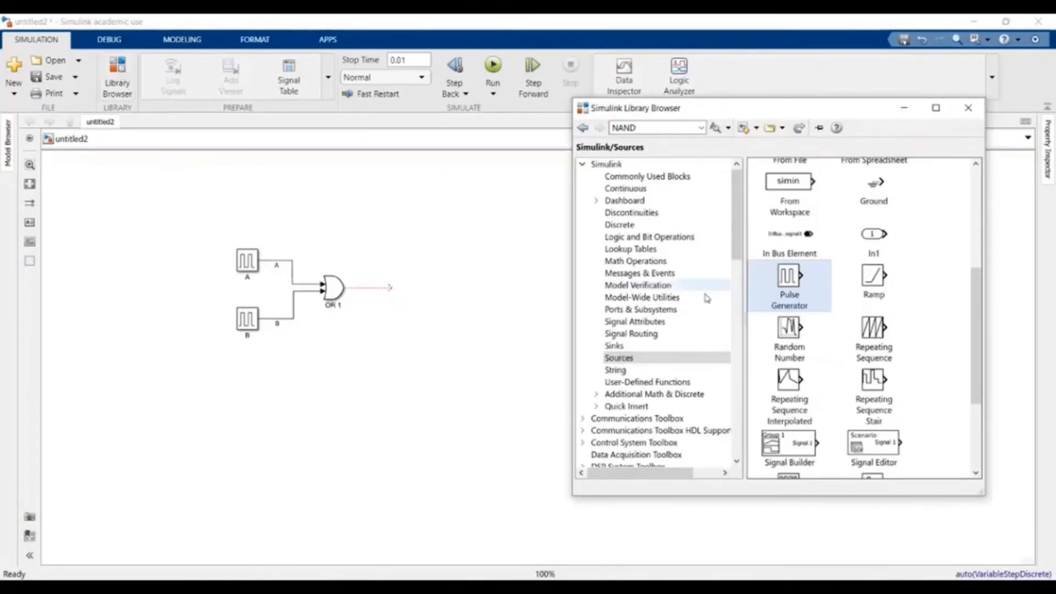
{"action": "left_click", "coordinate": [615, 346]}
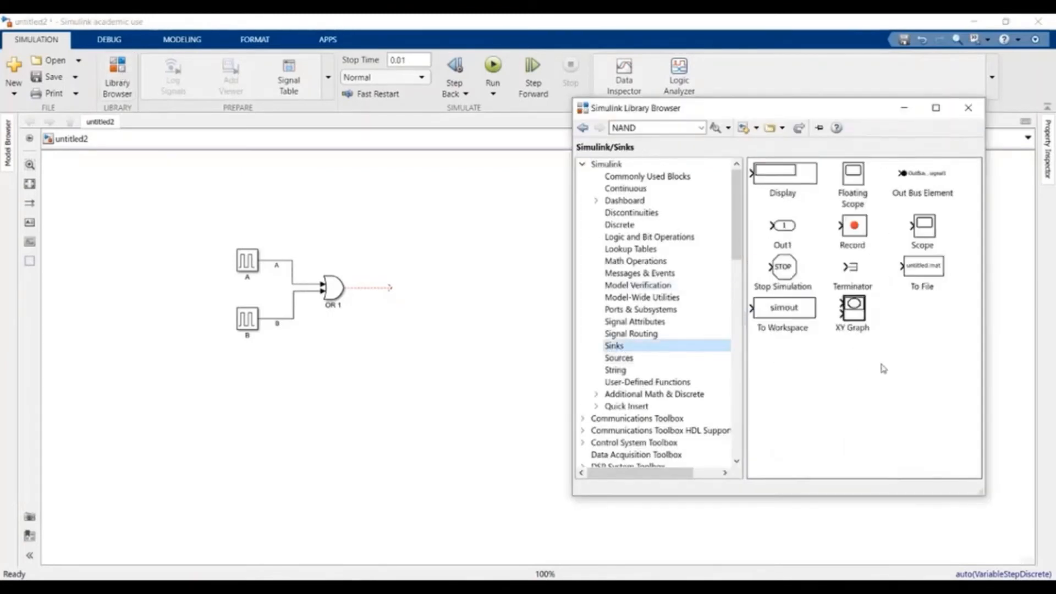
{"action": "left_click", "coordinate": [930, 231]}
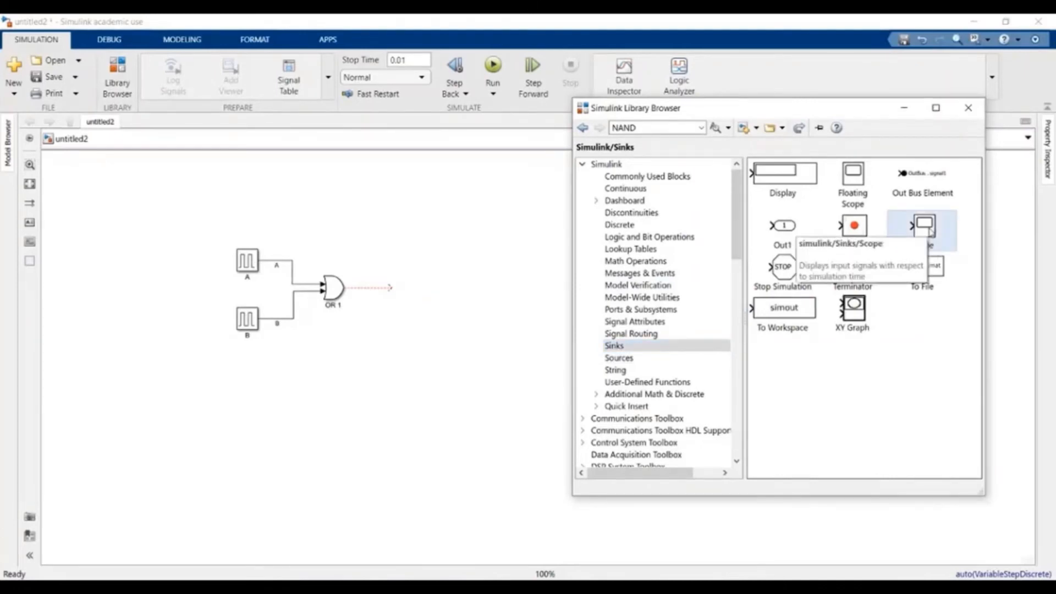
{"action": "left_click_drag", "start_coordinate": [930, 232], "coordinate": [435, 250]}
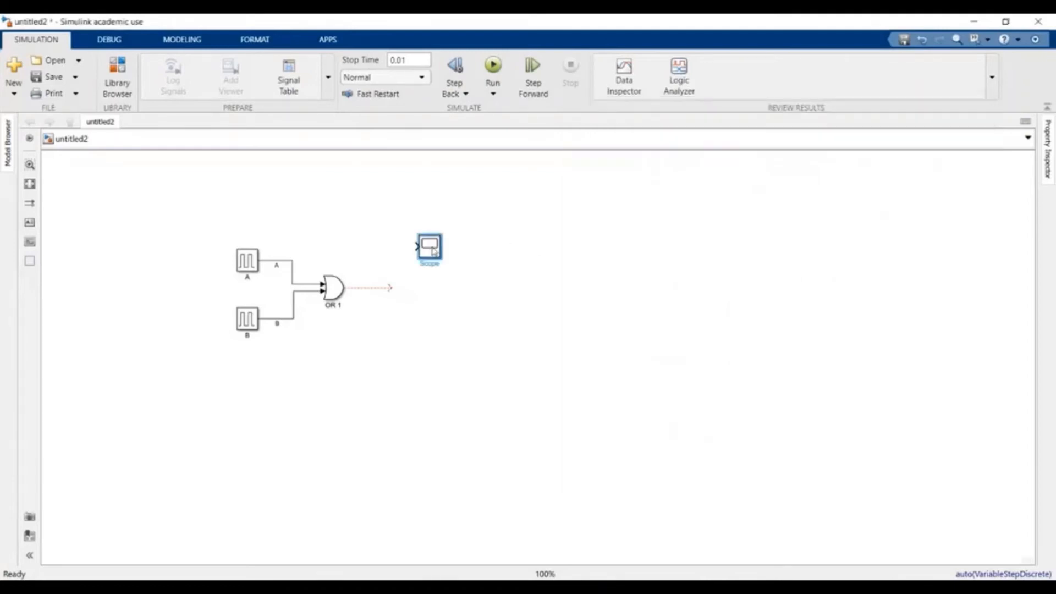
{"action": "left_click", "coordinate": [500, 269]}
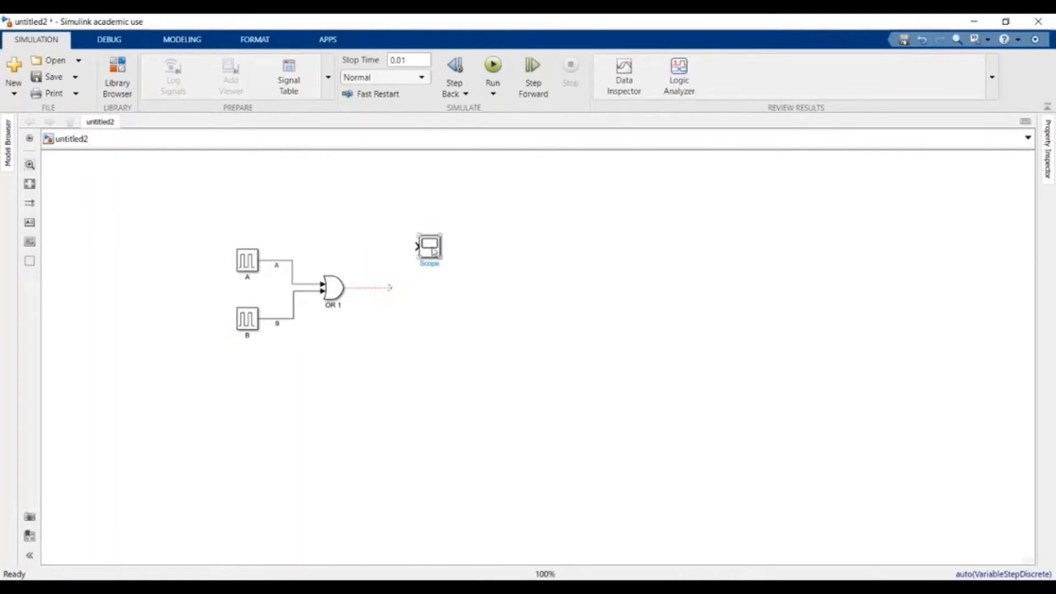
- Set the Scope's Number of Input Ports to 2 via Signals & Ports
{"action": "left_click", "coordinate": [435, 249]}
{"action": "right_click", "coordinate": [435, 248]}
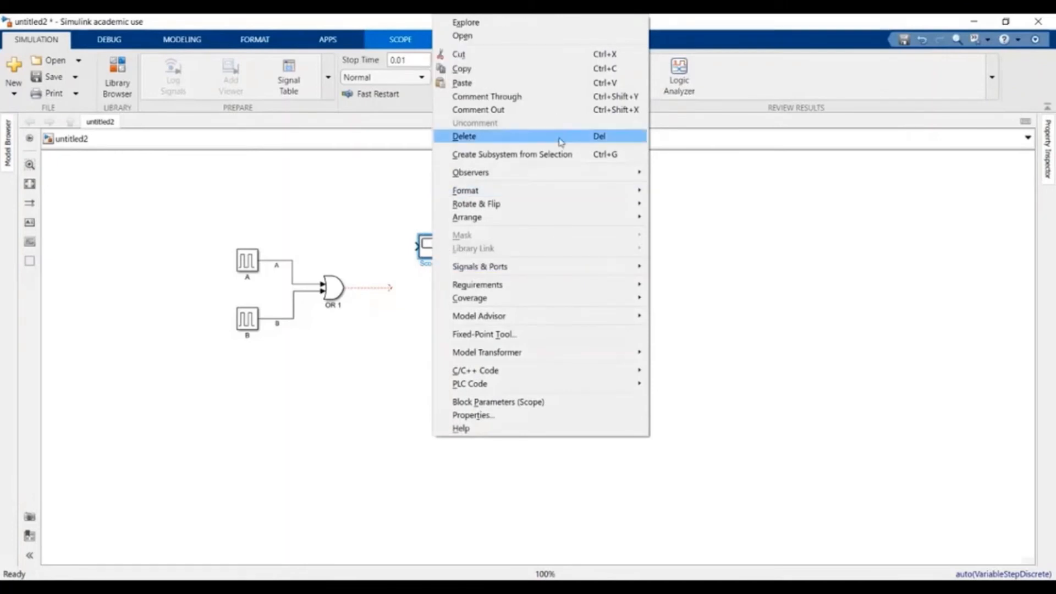
{"action": "mouse_move", "coordinate": [570, 267]}
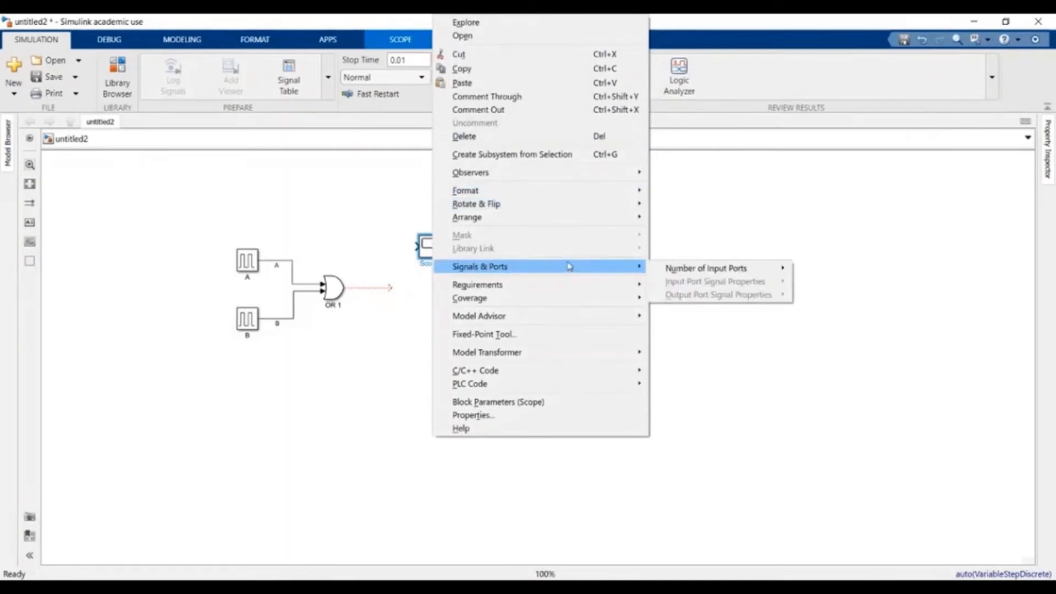
{"action": "mouse_move", "coordinate": [734, 269]}
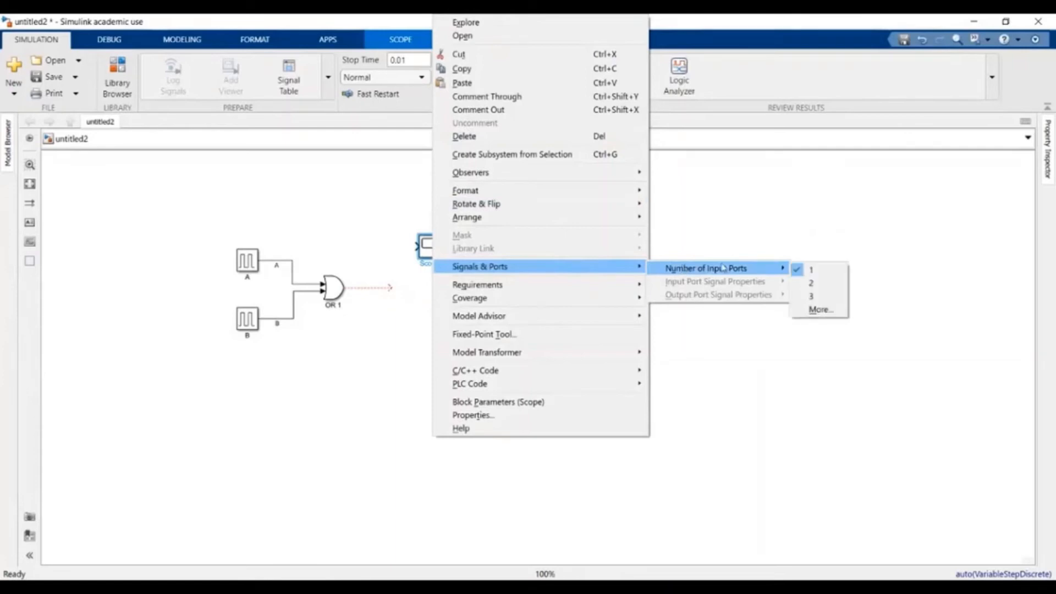
{"action": "left_click", "coordinate": [817, 282]}
{"action": "left_click", "coordinate": [811, 292]}
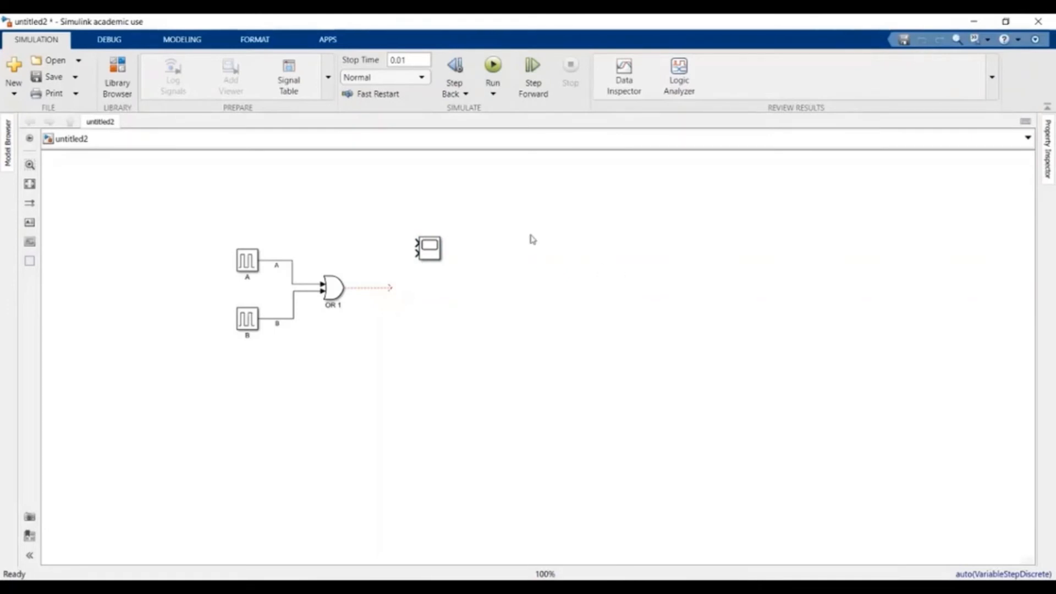
- Adjust Number of Ports in the SCOPE tab, trying 3 and leaving it at 2
{"action": "right_click", "coordinate": [431, 250]}
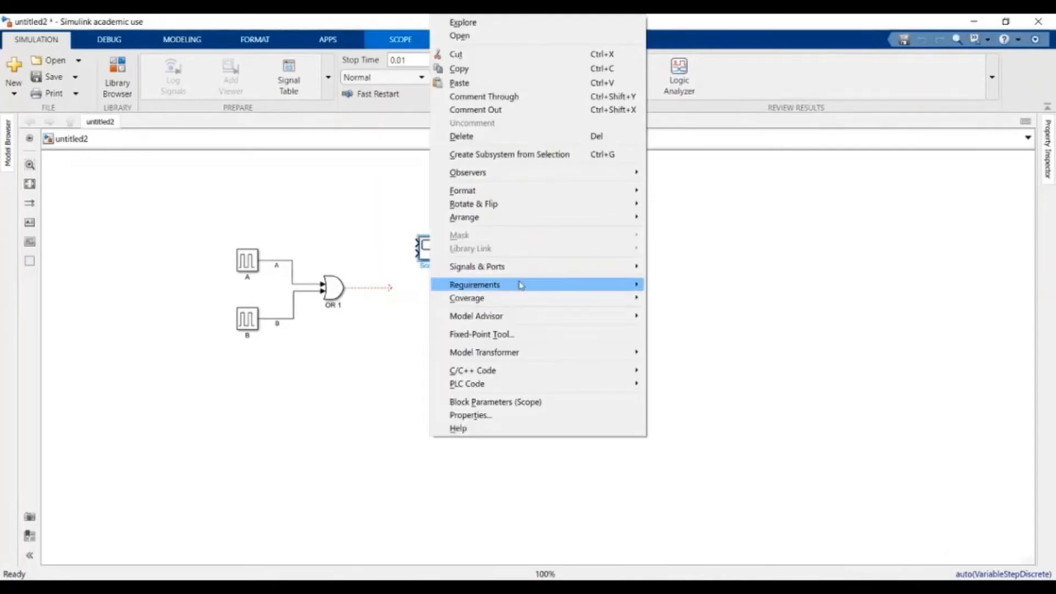
{"action": "mouse_move", "coordinate": [528, 263]}
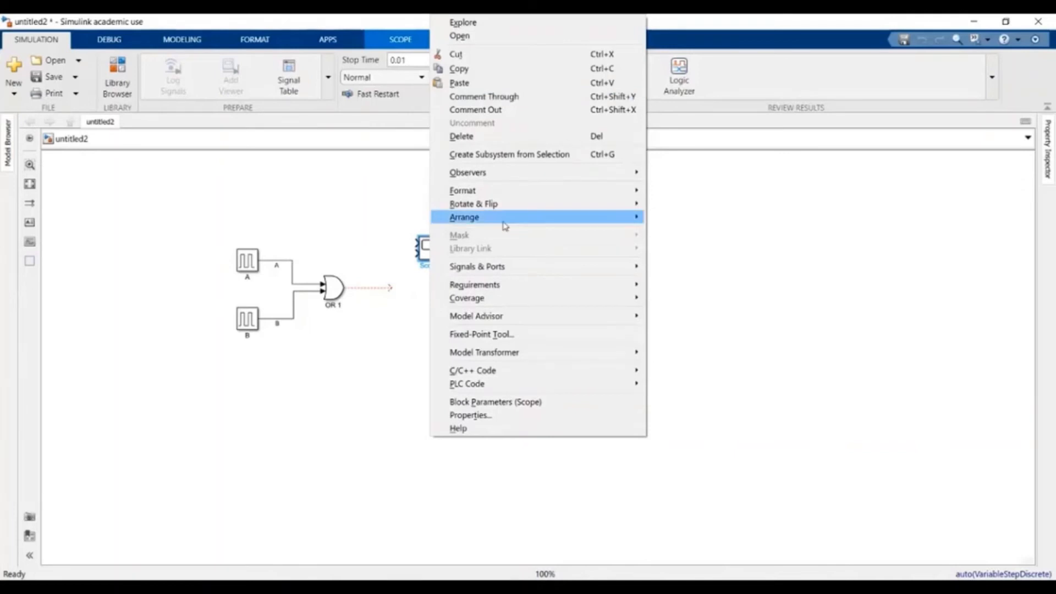
{"action": "left_click", "coordinate": [346, 214]}
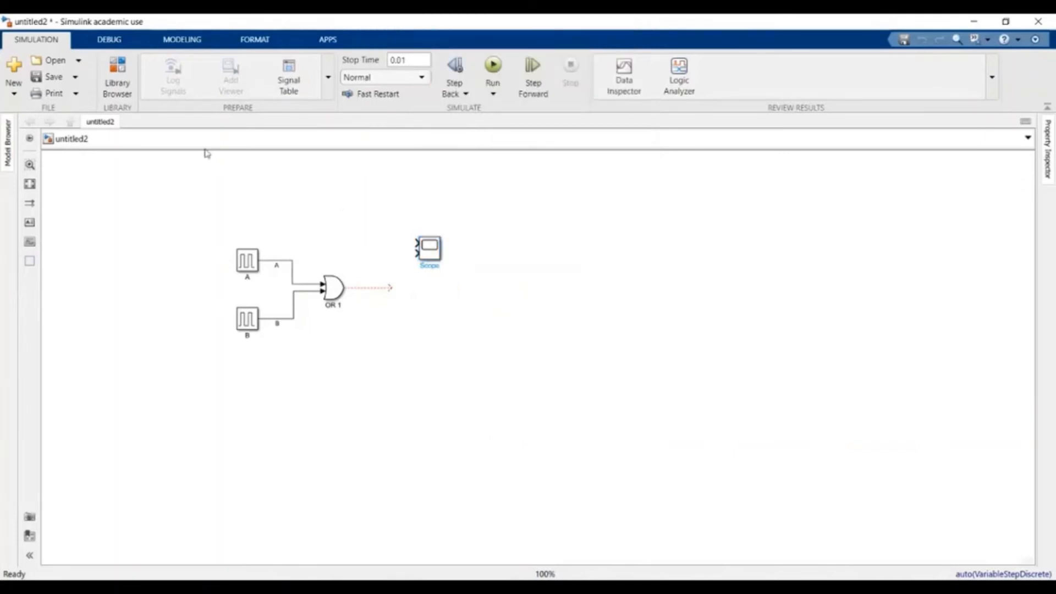
{"action": "left_click", "coordinate": [439, 254]}
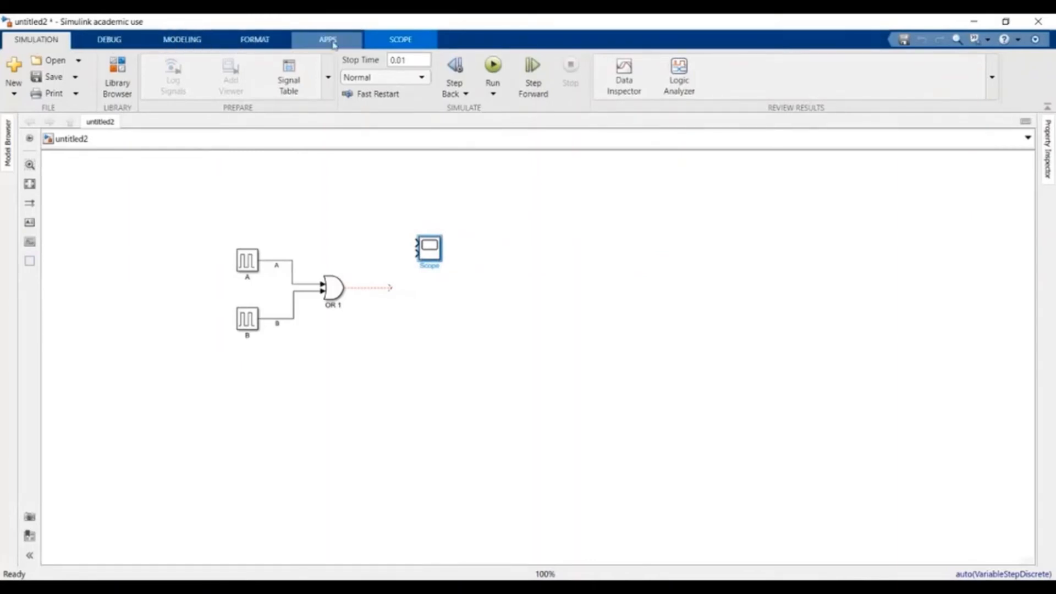
{"action": "left_click", "coordinate": [415, 43]}
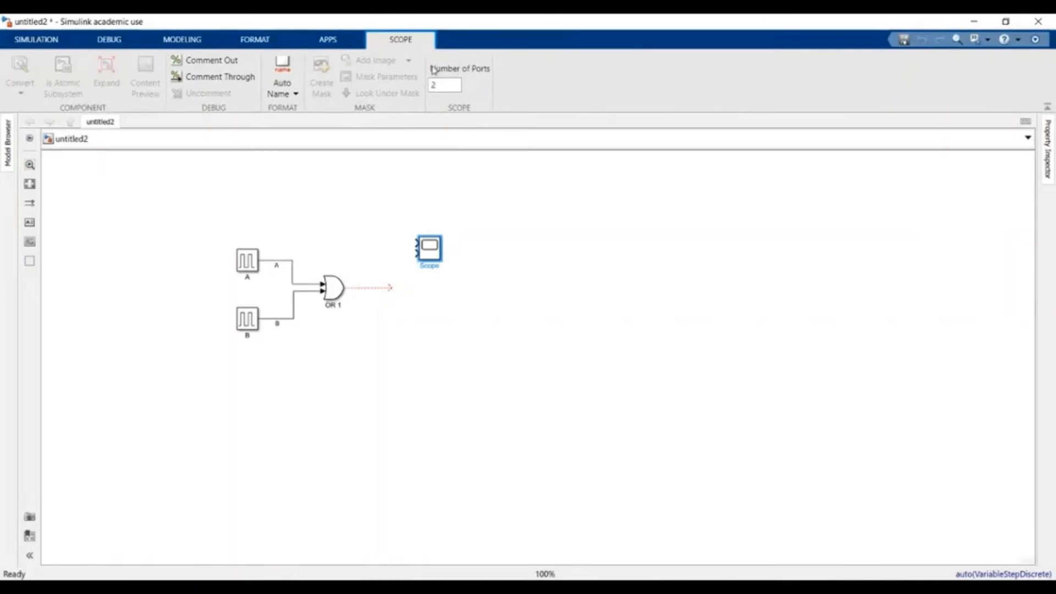
{"action": "double_click", "coordinate": [442, 86]}
{"action": "key", "text": "Return"}
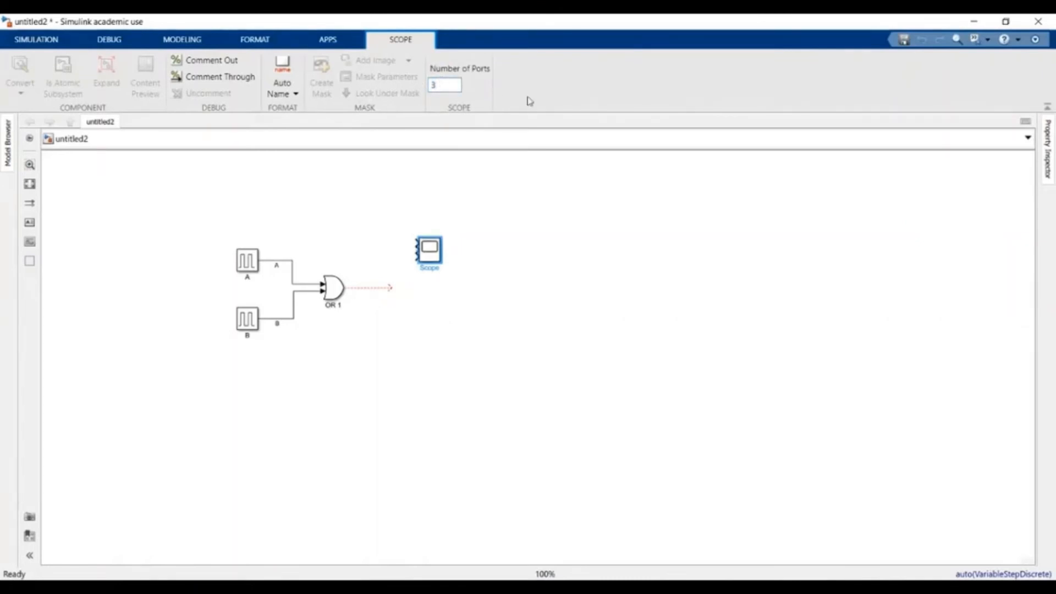
{"action": "double_click", "coordinate": [445, 85]}
{"action": "key", "text": "Return"}
{"action": "left_click", "coordinate": [539, 220]}
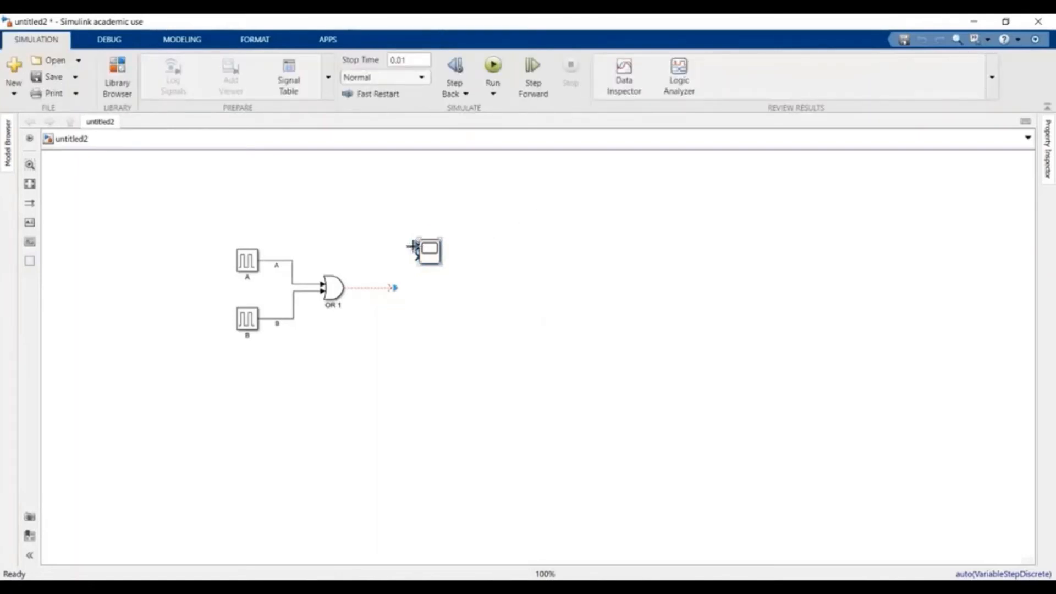
- Branch line A into Scope input 1 and line B into Scope input 2
{"action": "left_click_drag", "start_coordinate": [416, 249], "coordinate": [285, 258]}
{"action": "left_click_drag", "start_coordinate": [291, 259], "coordinate": [291, 260]}
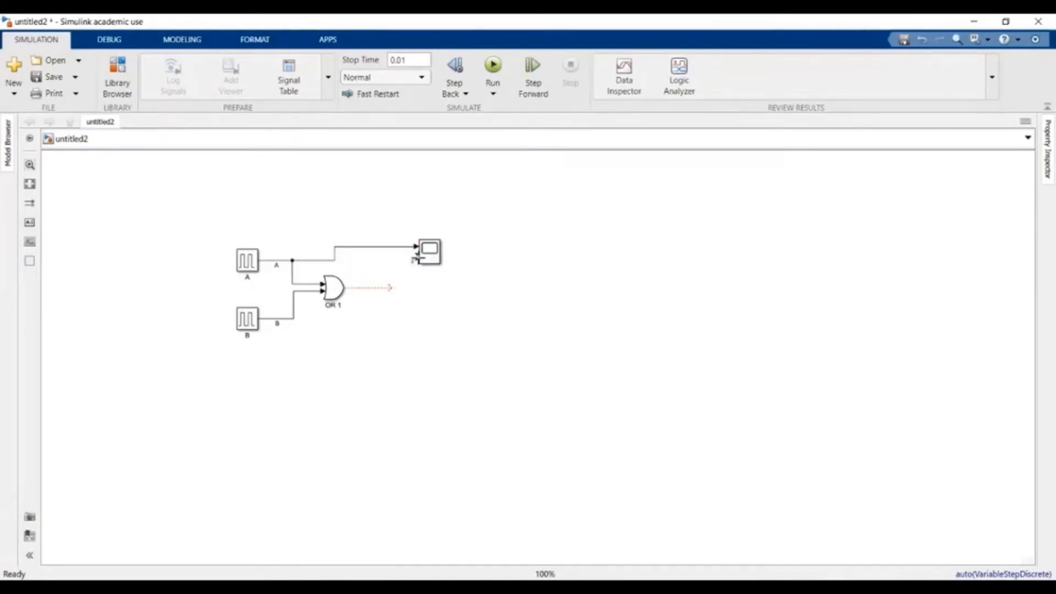
{"action": "left_click_drag", "start_coordinate": [416, 257], "coordinate": [299, 295]}
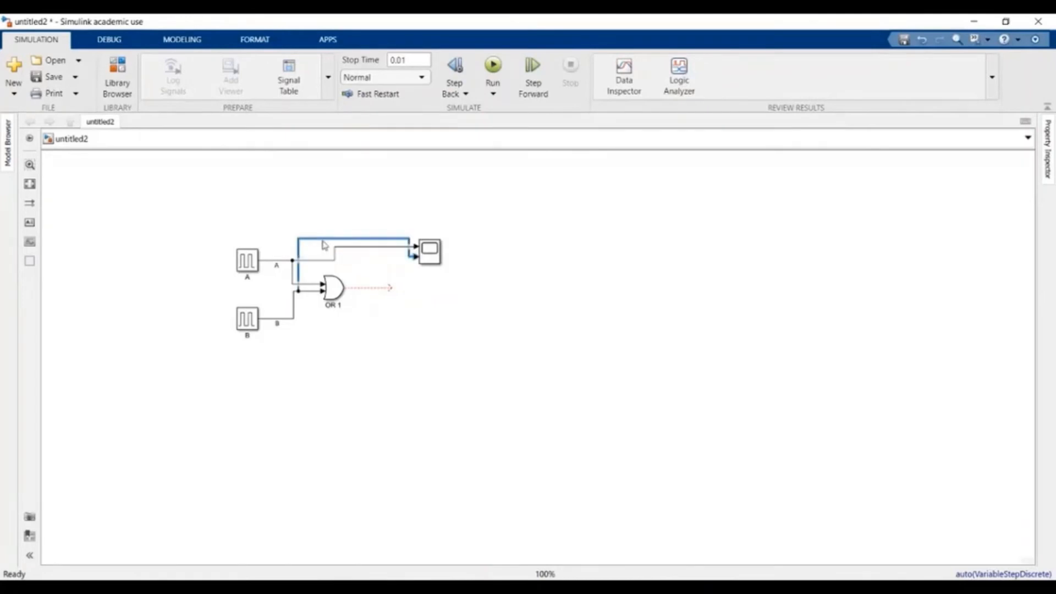
{"action": "left_click_drag", "start_coordinate": [325, 246], "coordinate": [355, 258]}
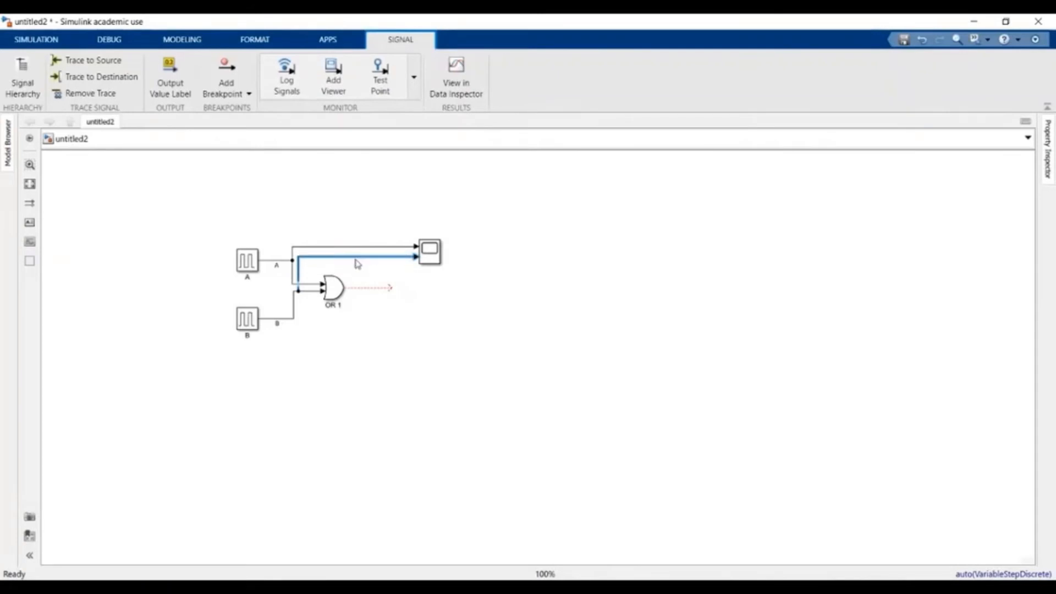
{"action": "left_click", "coordinate": [471, 293]}
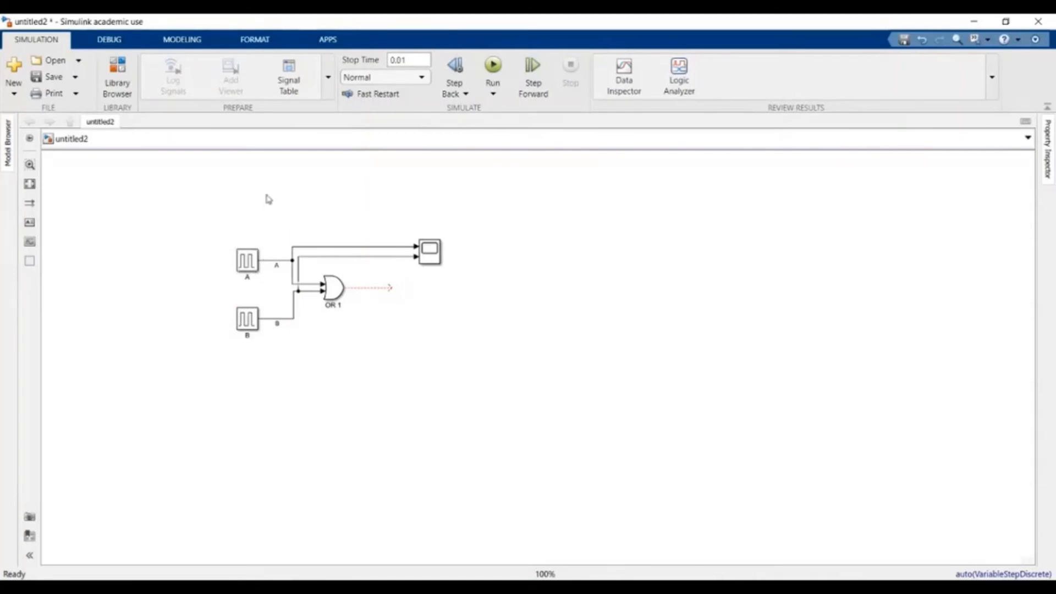
- Review Pulse Generator A's parameters and close them, keeping the 10 s period and 5% pulse width
{"action": "left_click", "coordinate": [248, 262]}
{"action": "double_click", "coordinate": [248, 263]}
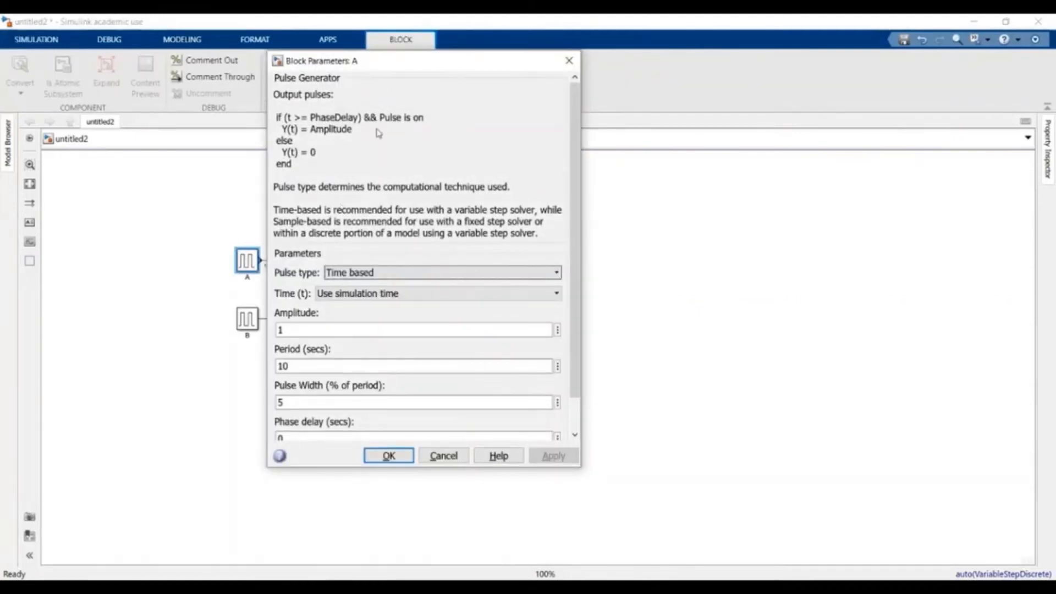
{"action": "left_click_drag", "start_coordinate": [399, 67], "coordinate": [488, 70]}
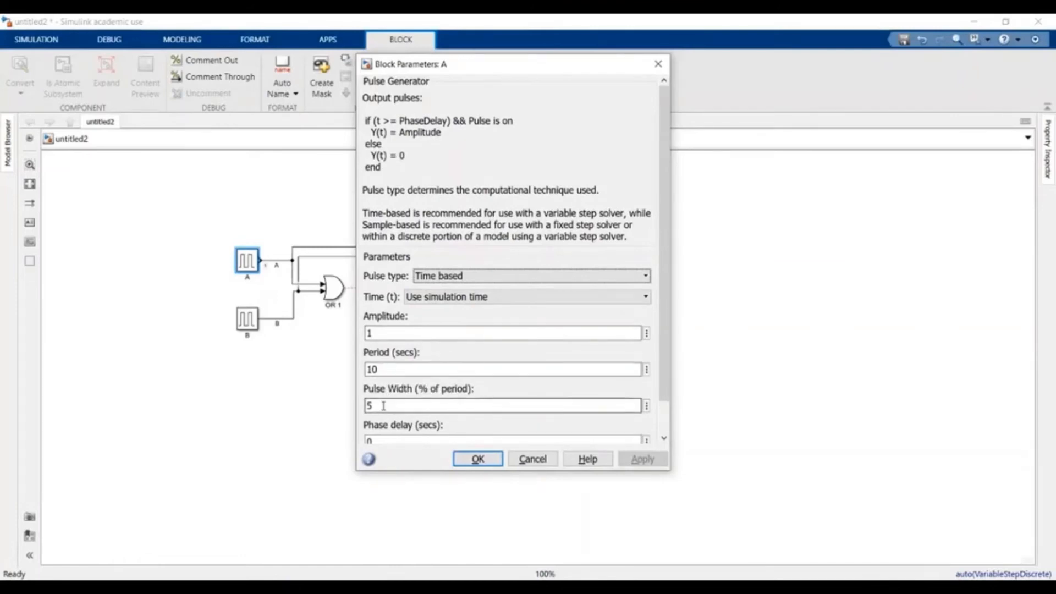
{"action": "scroll", "coordinate": [472, 406], "scroll_direction": "down", "scroll_amount": 1}
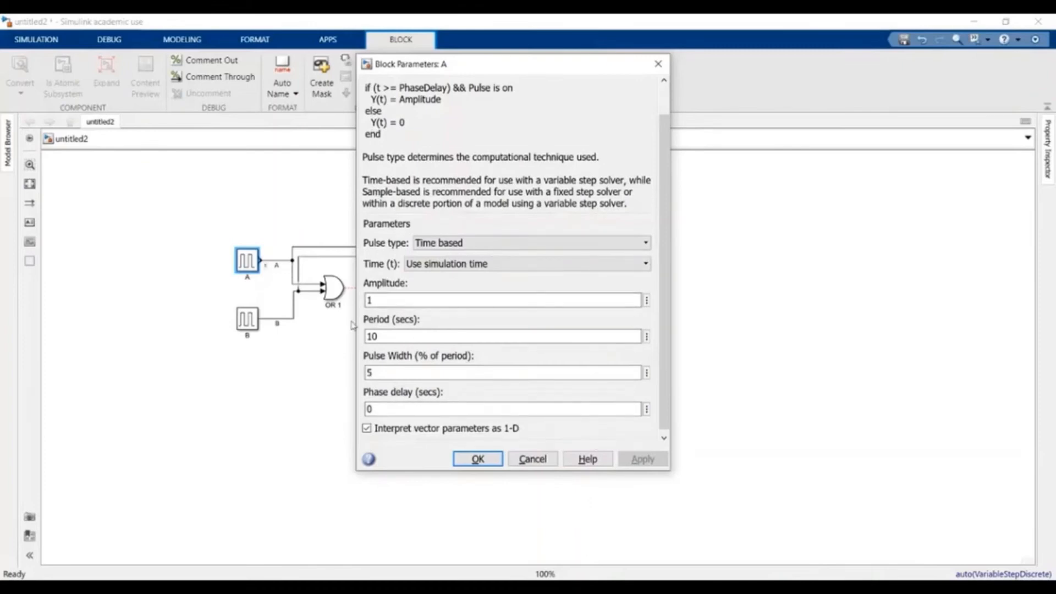
{"action": "left_click", "coordinate": [411, 341]}
{"action": "left_click", "coordinate": [493, 460]}
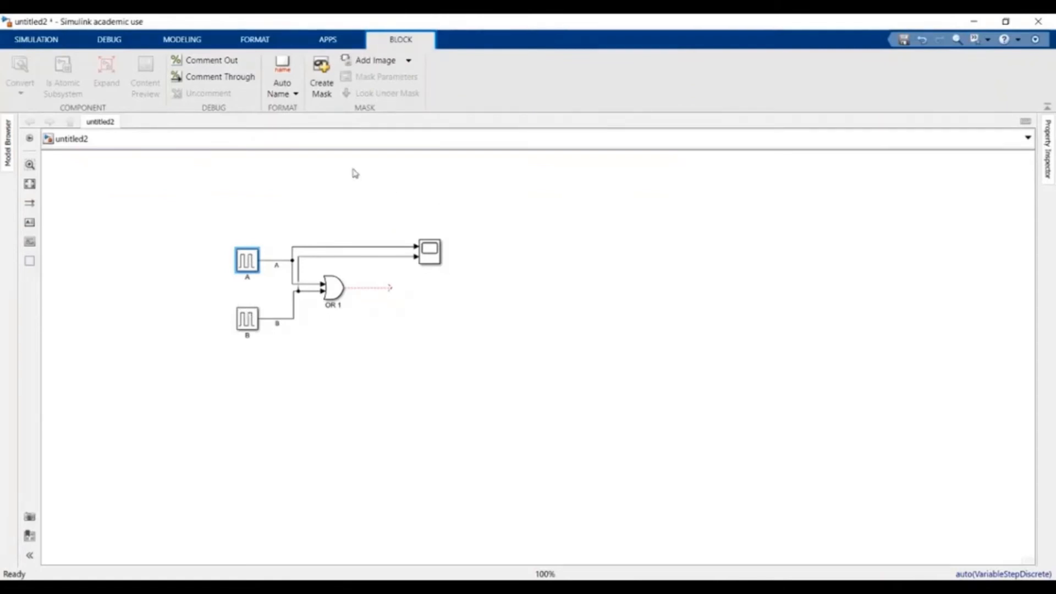
- Set the stop time to 20, run the model, and open the Scope to view the A and B pulses
{"action": "left_click", "coordinate": [34, 41]}
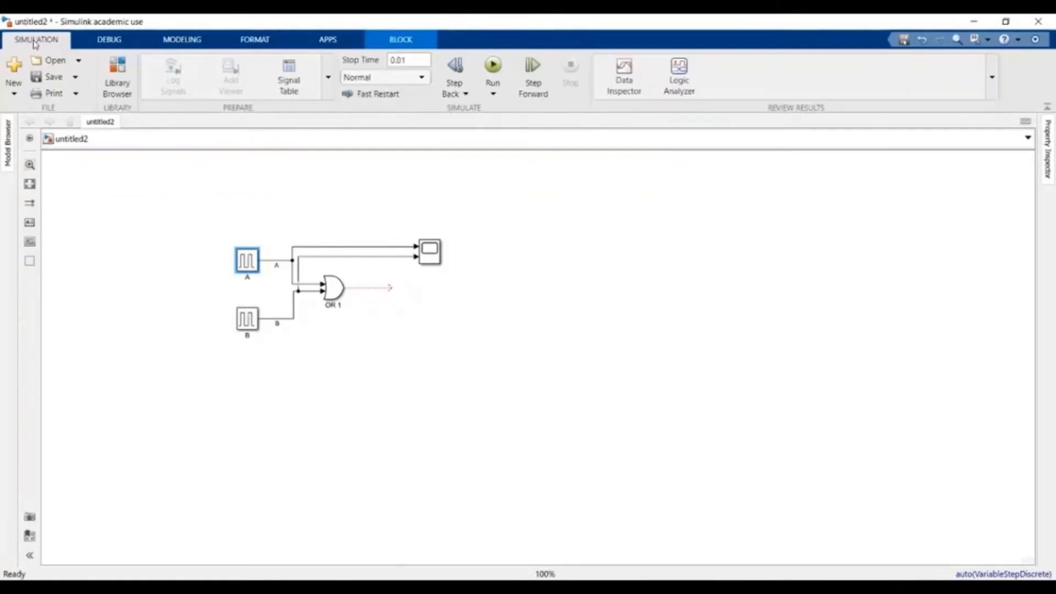
{"action": "left_click", "coordinate": [413, 60]}
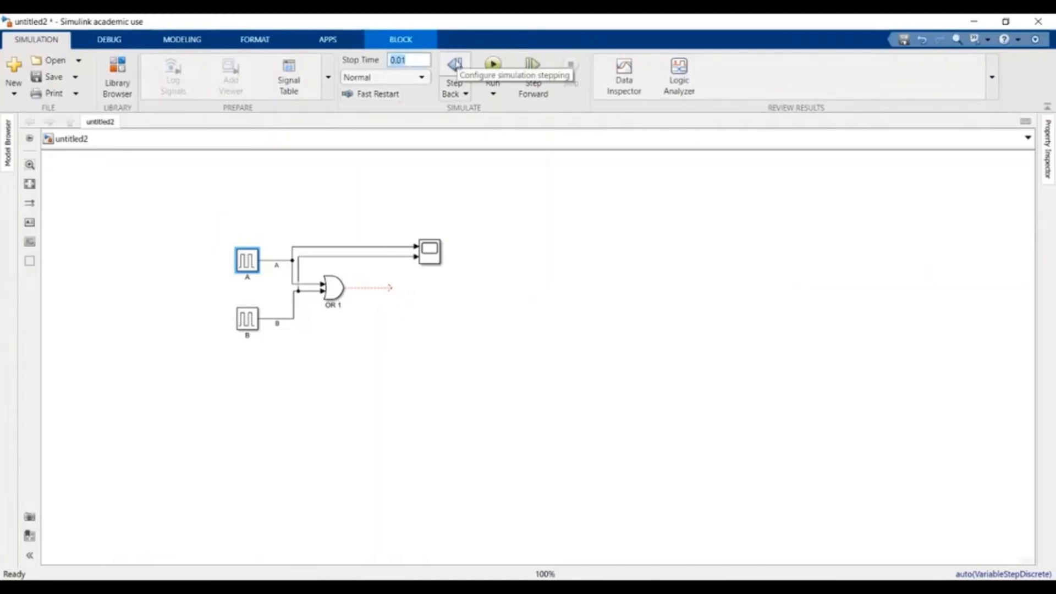
{"action": "type", "text": "20"}
{"action": "left_click", "coordinate": [524, 212]}
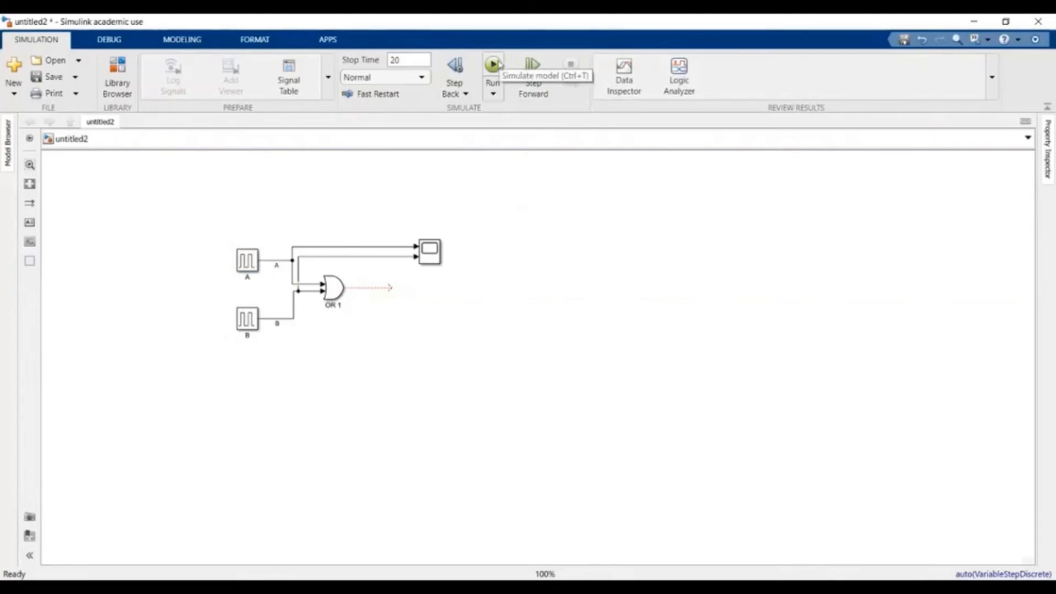
{"action": "left_click", "coordinate": [498, 65]}
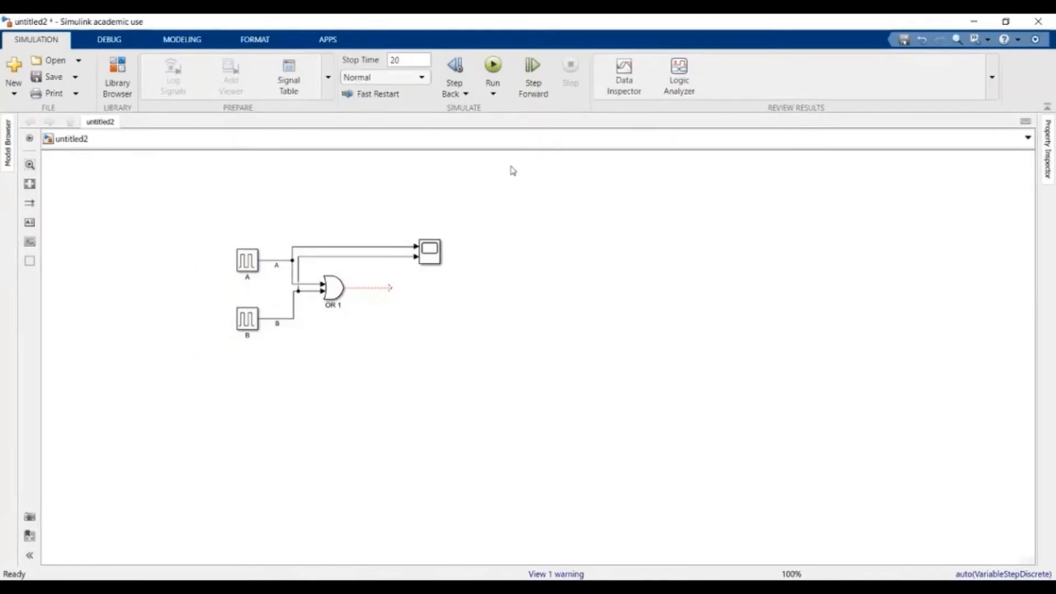
{"action": "left_click", "coordinate": [434, 252]}
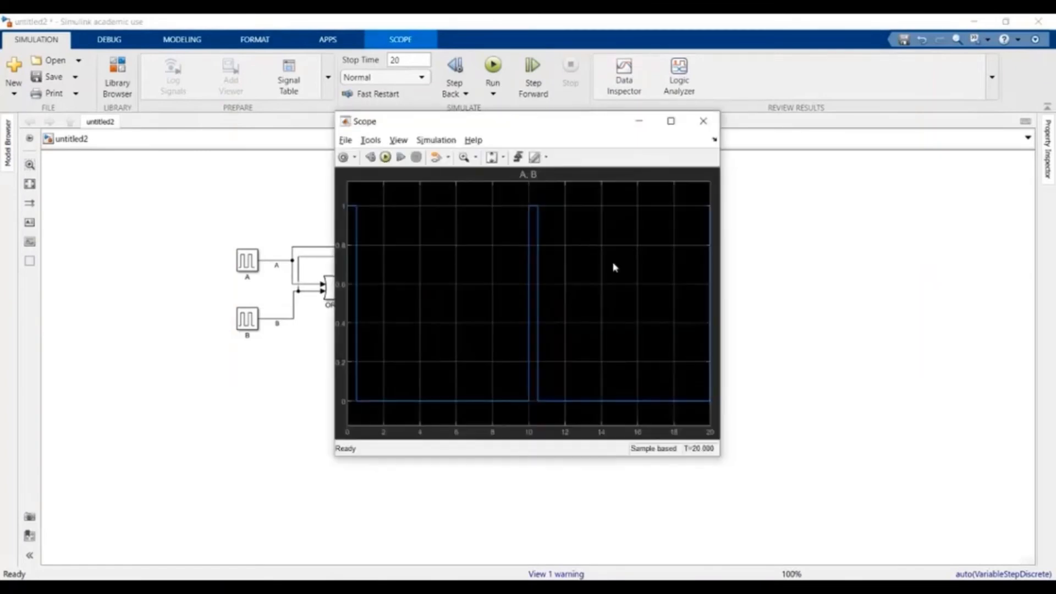
{"action": "left_click_drag", "start_coordinate": [591, 122], "coordinate": [790, 137]}
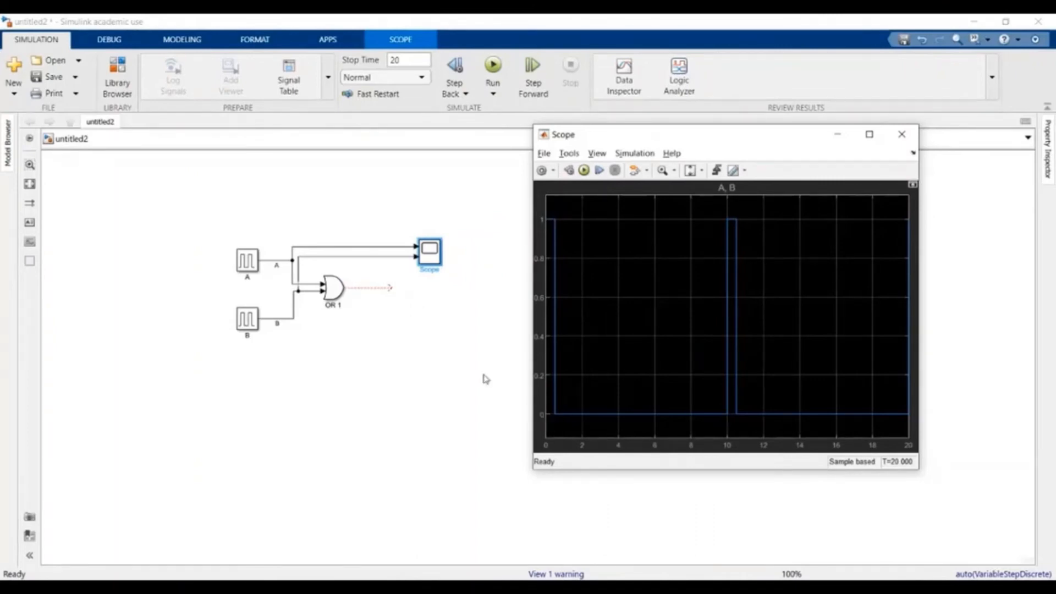
- Check A's 5% pulse width, bring the Scope back to the front, then reopen Pulse Generator A's parameters
{"action": "left_click", "coordinate": [247, 260]}
{"action": "double_click", "coordinate": [247, 261]}
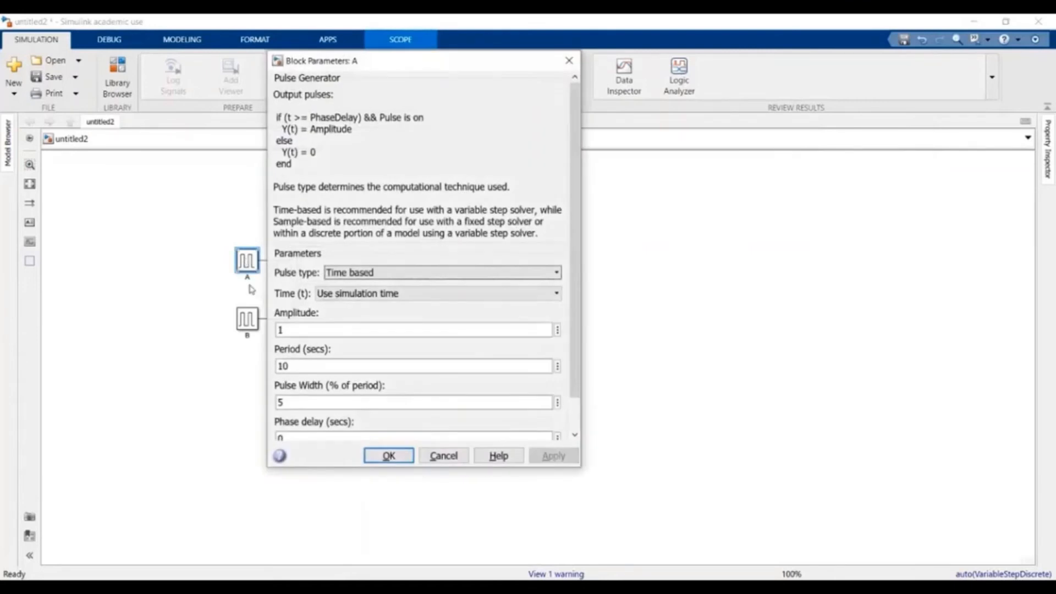
{"action": "left_click", "coordinate": [294, 403]}
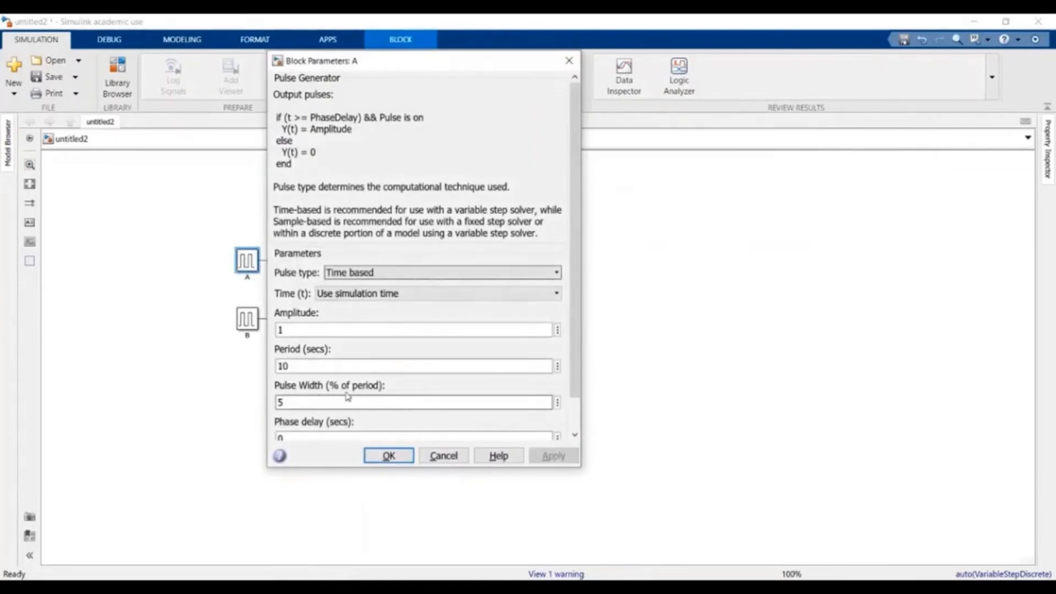
{"action": "left_click", "coordinate": [386, 455]}
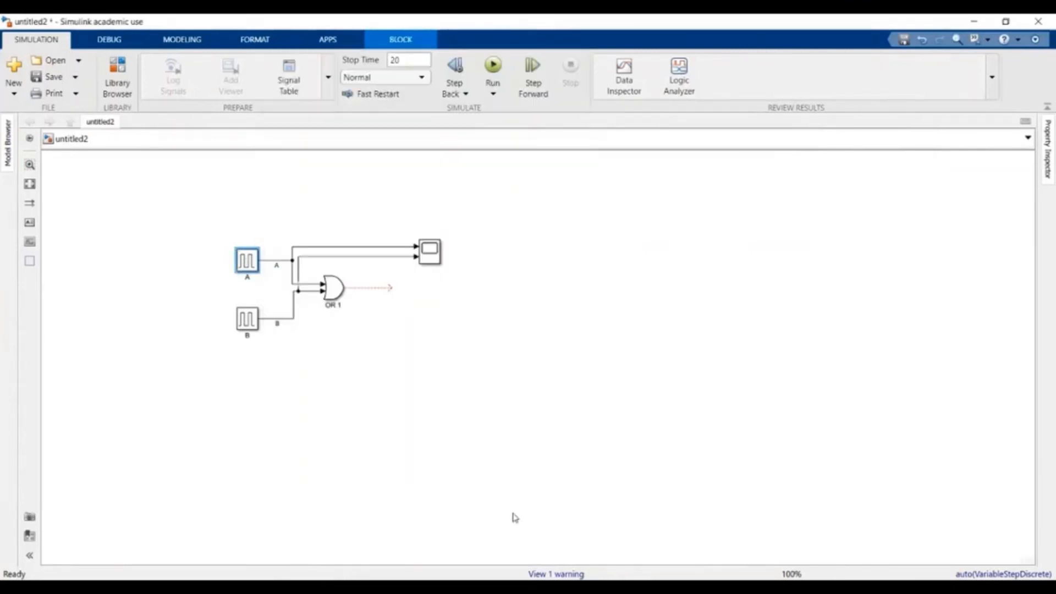
{"action": "left_click", "coordinate": [587, 586]}
{"action": "left_click", "coordinate": [988, 518]}
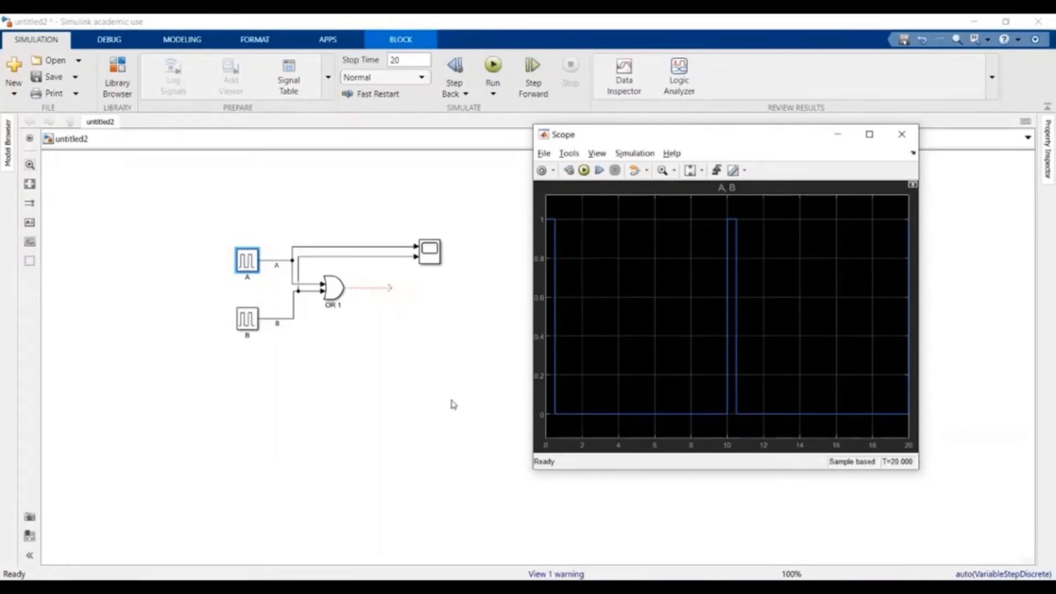
{"action": "double_click", "coordinate": [249, 263]}
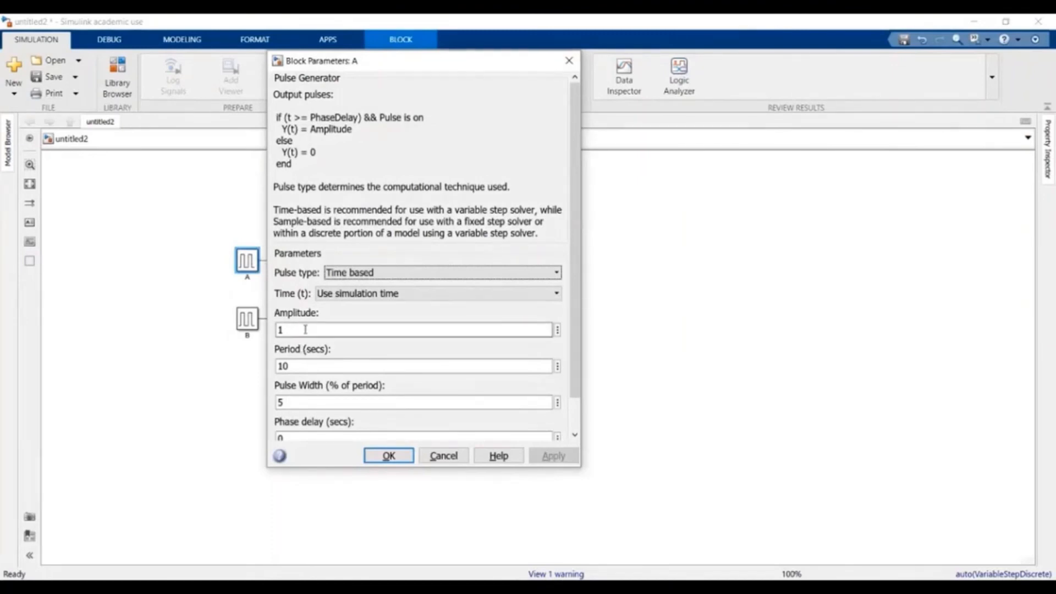
- Change Pulse Generator A's period from 10 to 1 and its pulse width from 5 to 50%, applying both
{"action": "double_click", "coordinate": [302, 367]}
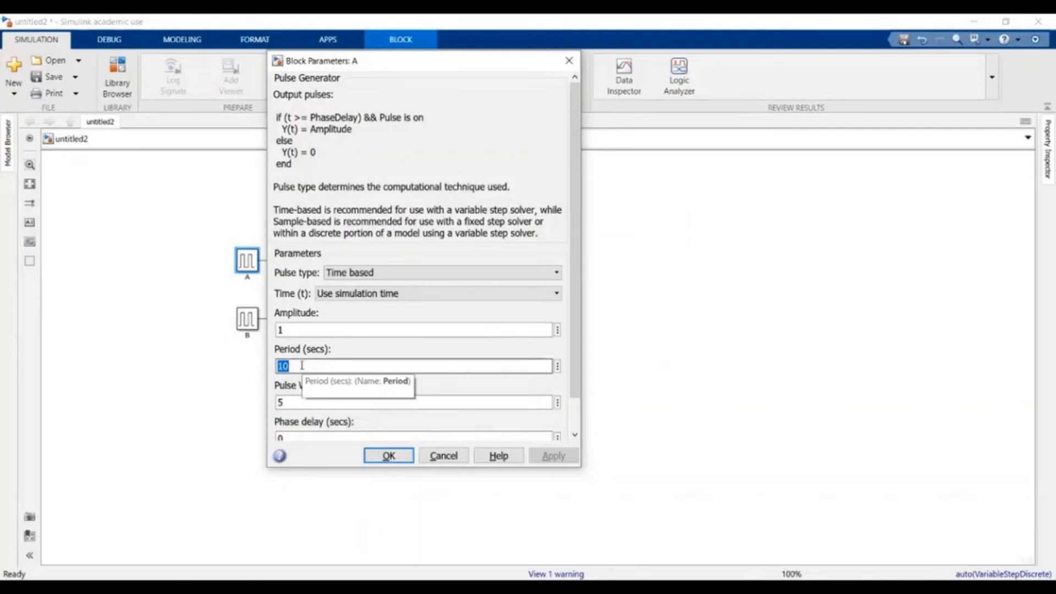
{"action": "type", "text": "1"}
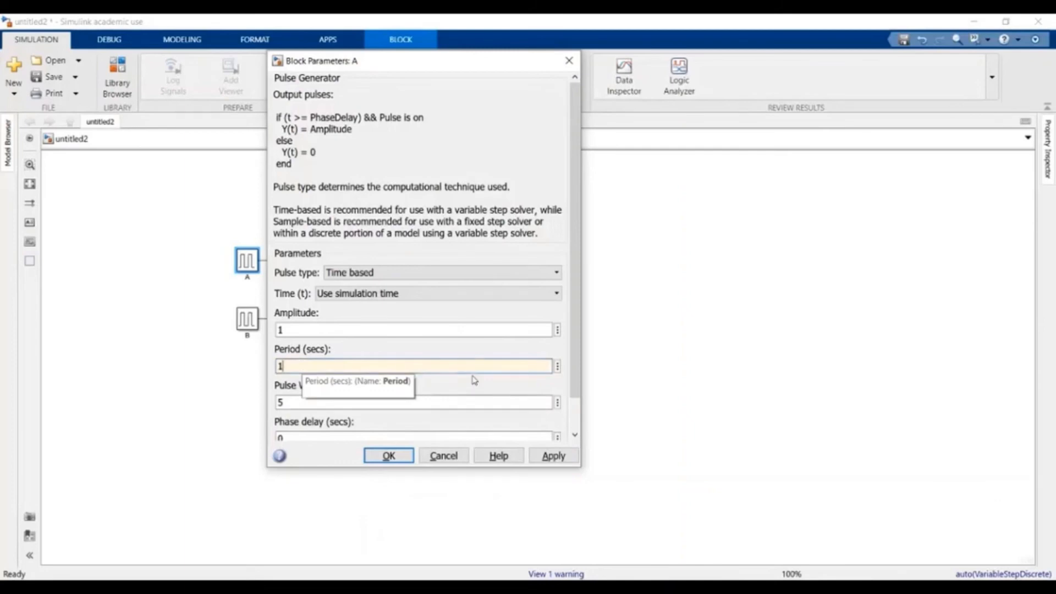
{"action": "left_click", "coordinate": [402, 401]}
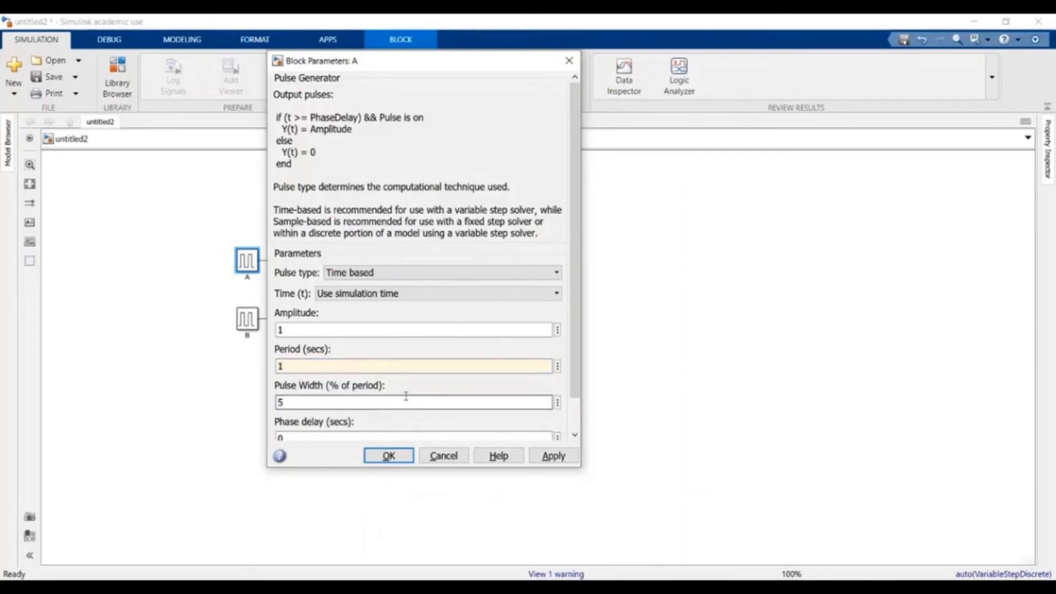
{"action": "type", "text": "0"}
{"action": "scroll", "coordinate": [401, 374], "scroll_direction": "down", "scroll_amount": 1}
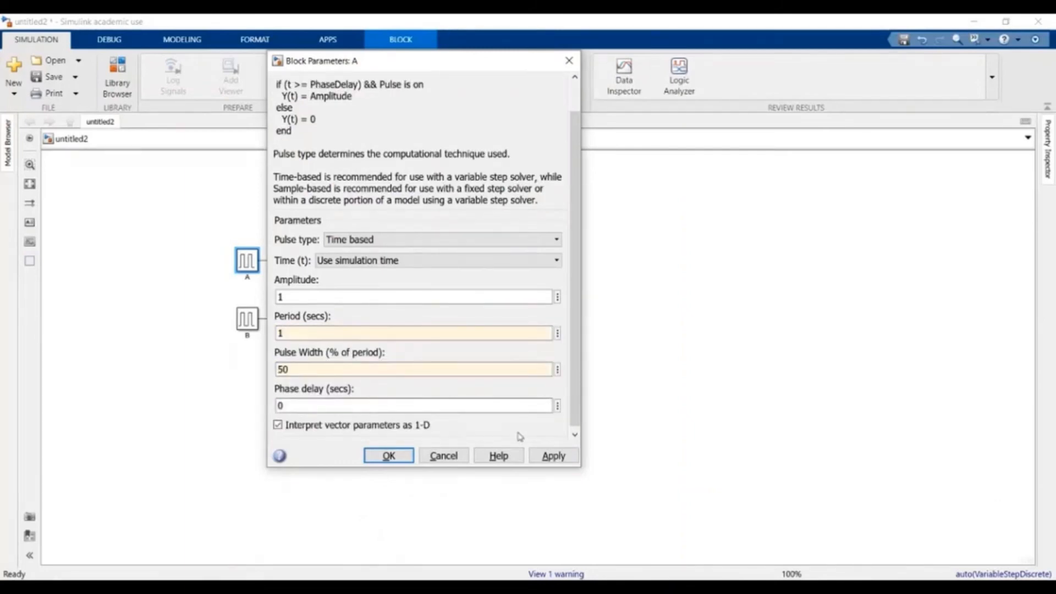
{"action": "left_click", "coordinate": [566, 456]}
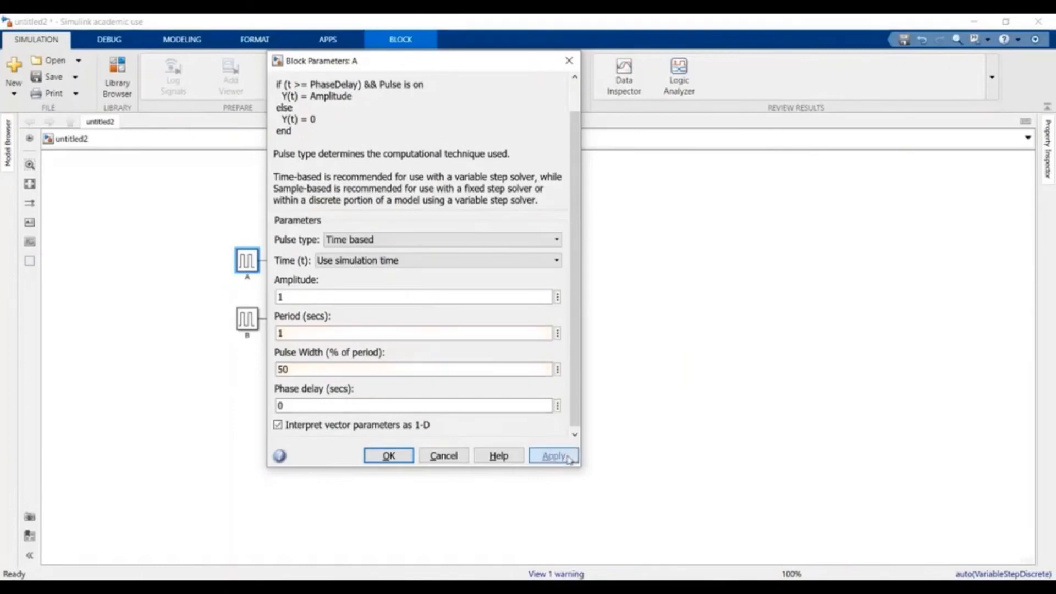
{"action": "left_click", "coordinate": [389, 456]}
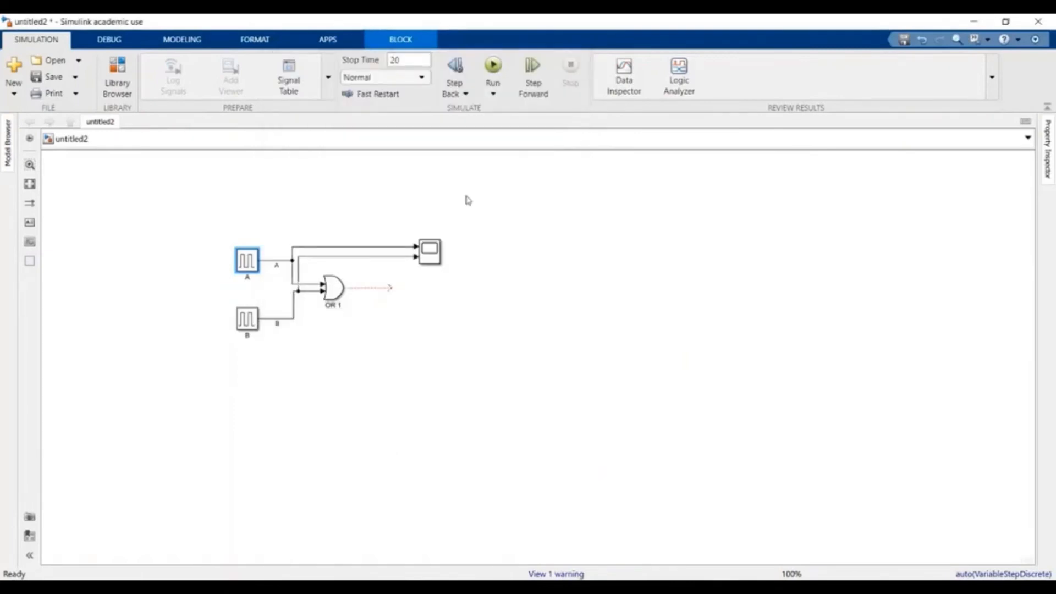
- Rerun the model and open the Scope with a signal legend turned on via View > Legend
{"action": "left_click", "coordinate": [497, 66]}
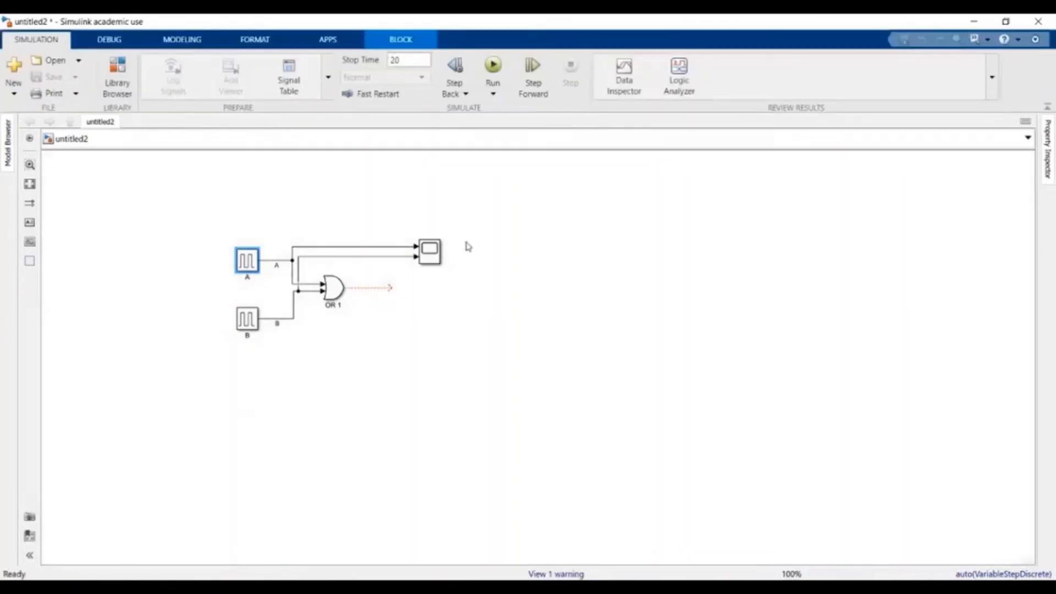
{"action": "double_click", "coordinate": [429, 251]}
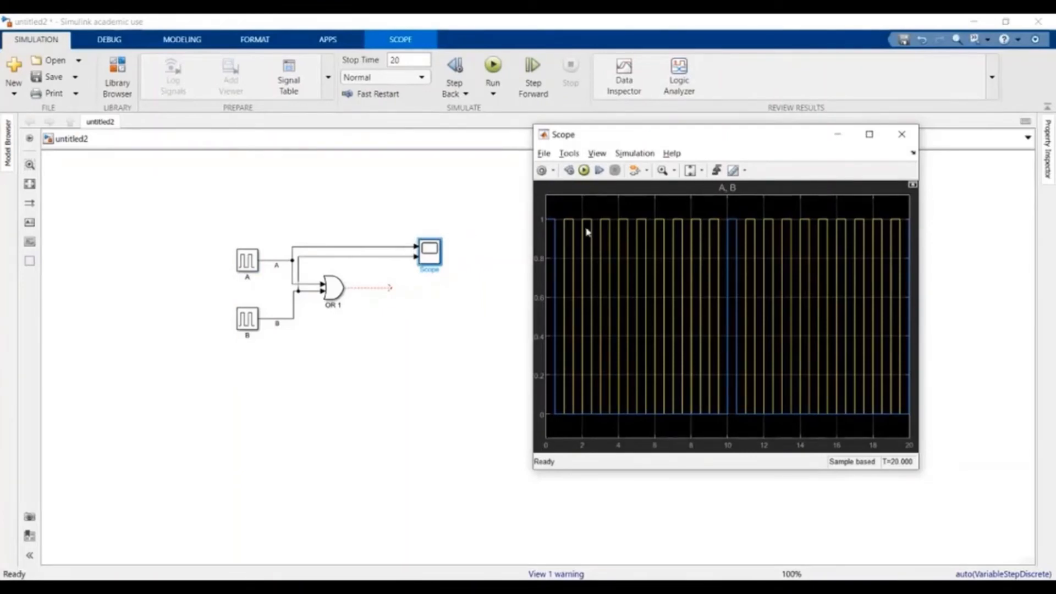
{"action": "left_click", "coordinate": [598, 154]}
{"action": "left_click", "coordinate": [641, 215]}
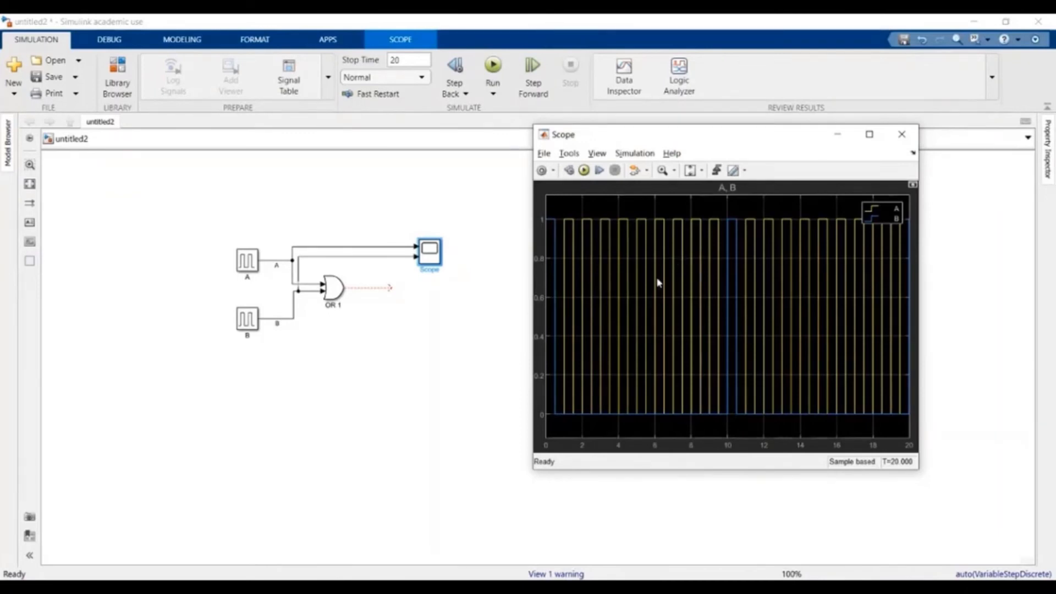
- Set the Scope layout to a 2-row by 1-column grid so A and B plot separately
{"action": "left_click", "coordinate": [597, 154]}
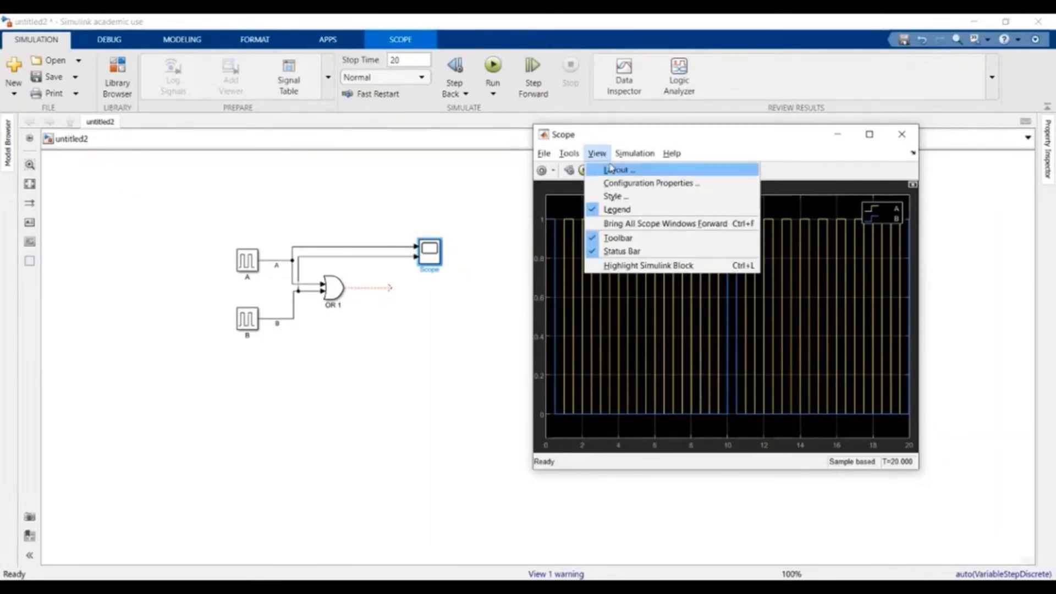
{"action": "left_click", "coordinate": [616, 170]}
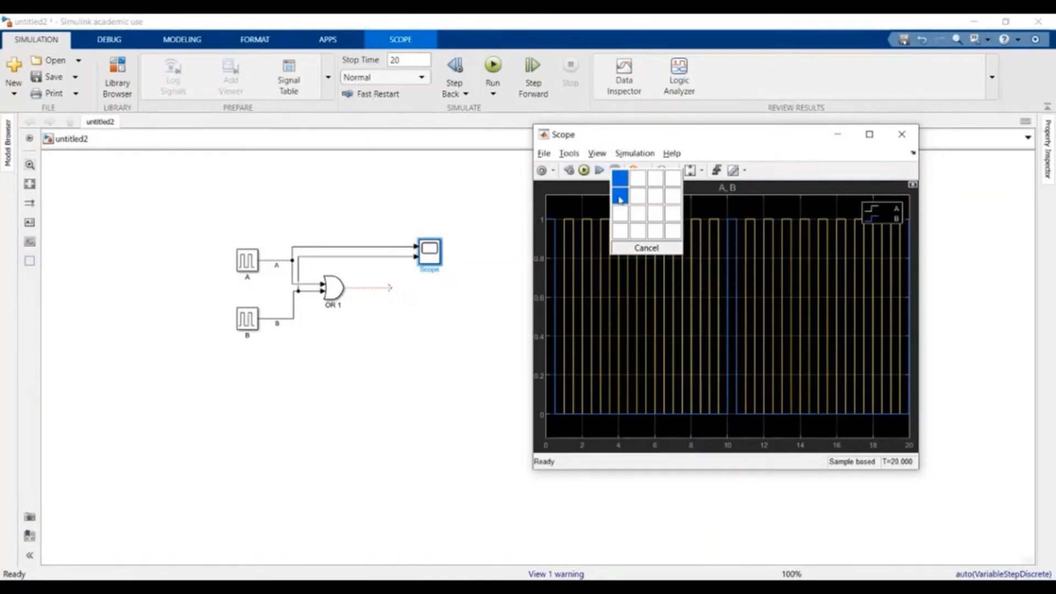
{"action": "left_click", "coordinate": [620, 199]}
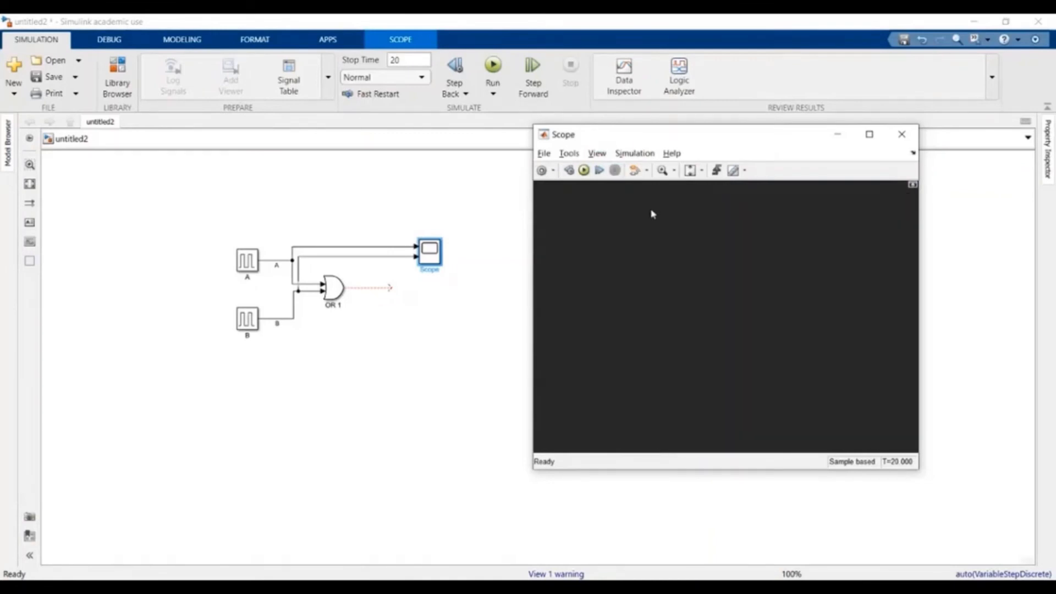
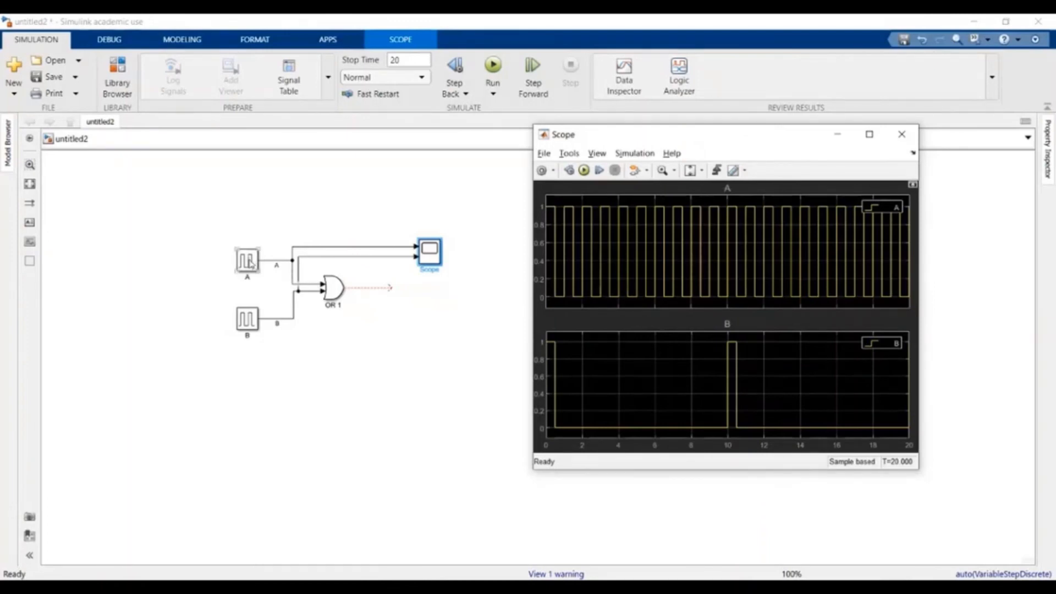
- Set Pulse Generator A's phase delay to 0.5 seconds and confirm with OK
{"action": "left_click", "coordinate": [249, 261]}
{"action": "double_click", "coordinate": [248, 262]}
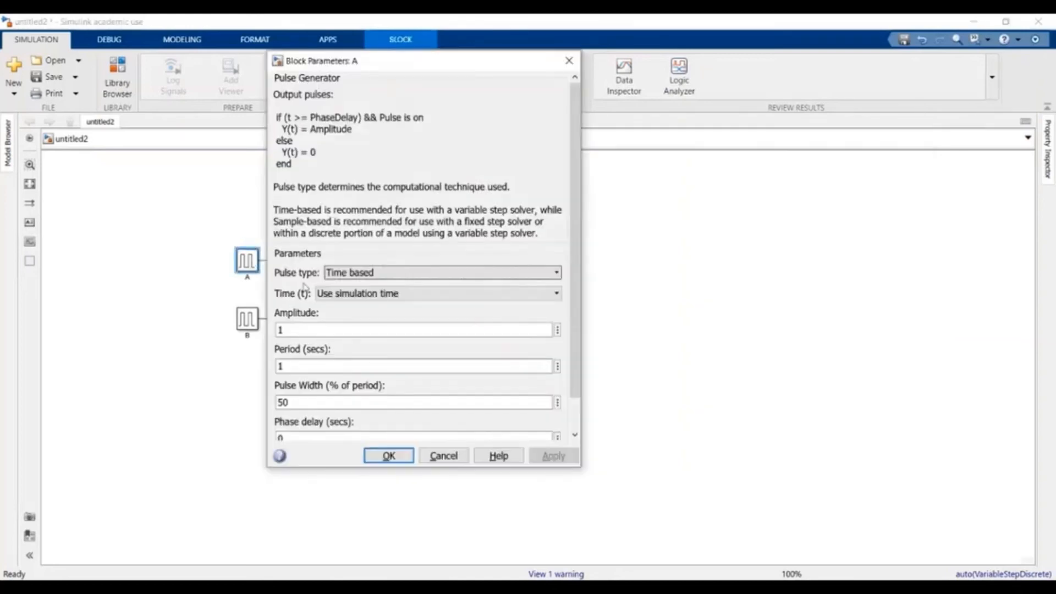
{"action": "scroll", "coordinate": [400, 381], "scroll_direction": "down", "scroll_amount": 1}
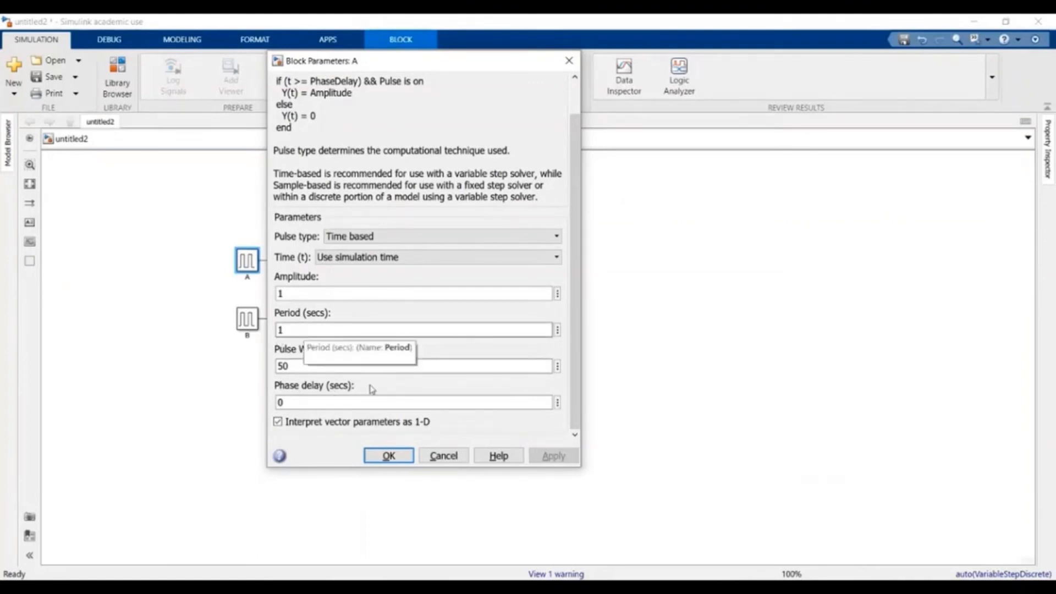
{"action": "double_click", "coordinate": [319, 401]}
{"action": "left_click", "coordinate": [319, 401]}
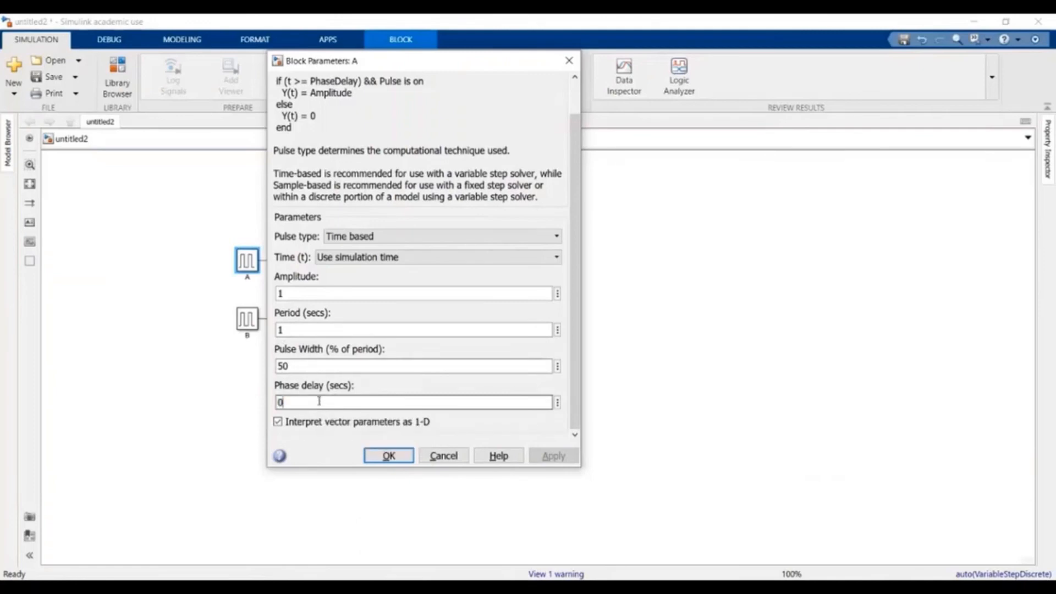
{"action": "type", "text": ".5"}
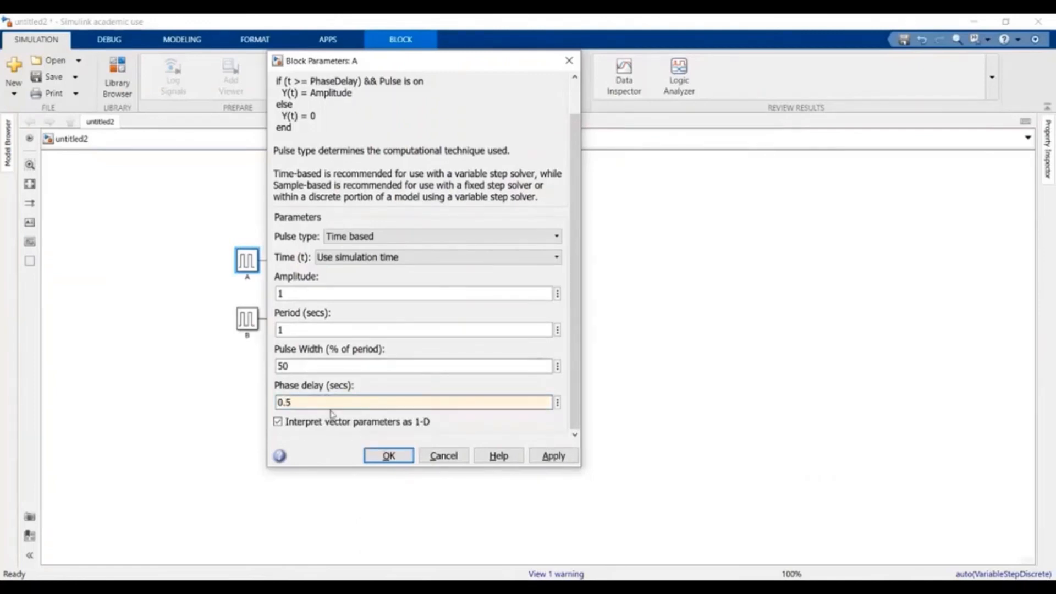
{"action": "left_click", "coordinate": [388, 456]}
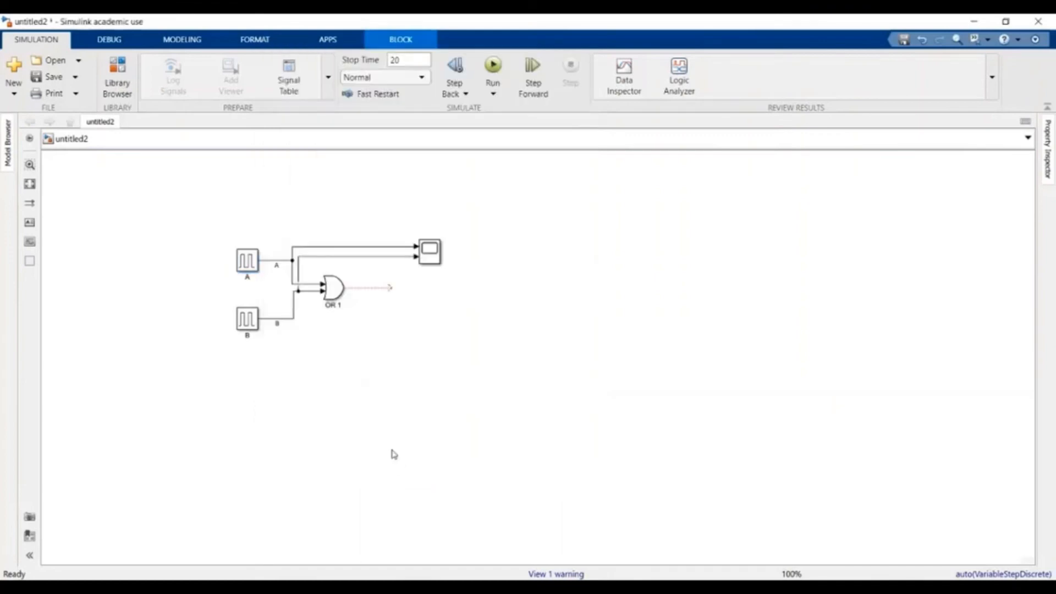
- Give Pulse Generator B a period of 1 and pulse width of 50%, applying and closing
{"action": "left_click", "coordinate": [252, 185]}
{"action": "left_click", "coordinate": [248, 320]}
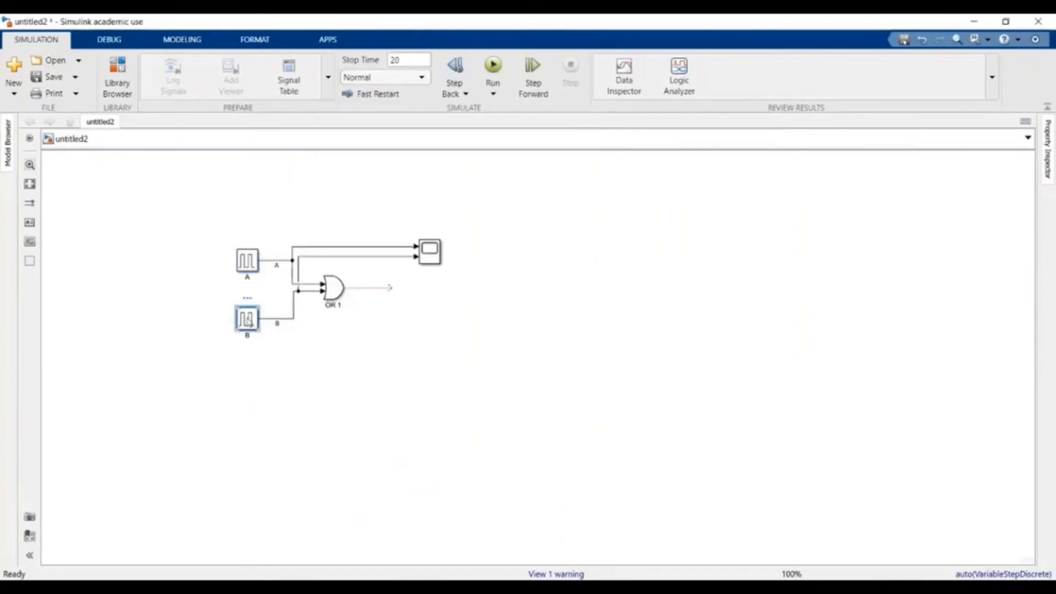
{"action": "double_click", "coordinate": [247, 319]}
{"action": "scroll", "coordinate": [318, 356], "scroll_direction": "down", "scroll_amount": 2}
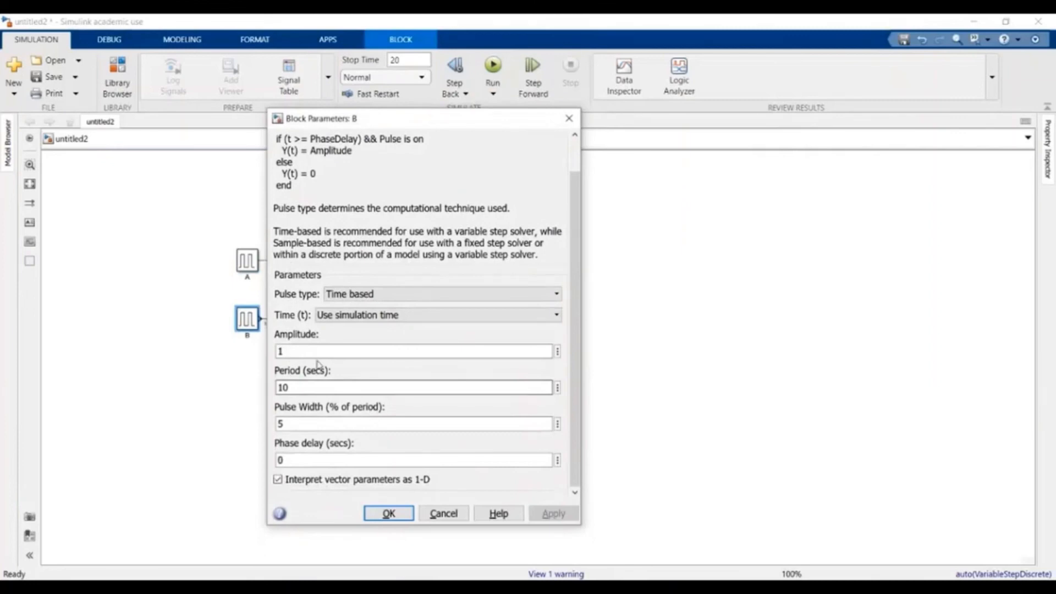
{"action": "double_click", "coordinate": [294, 387]}
{"action": "type", "text": "1"}
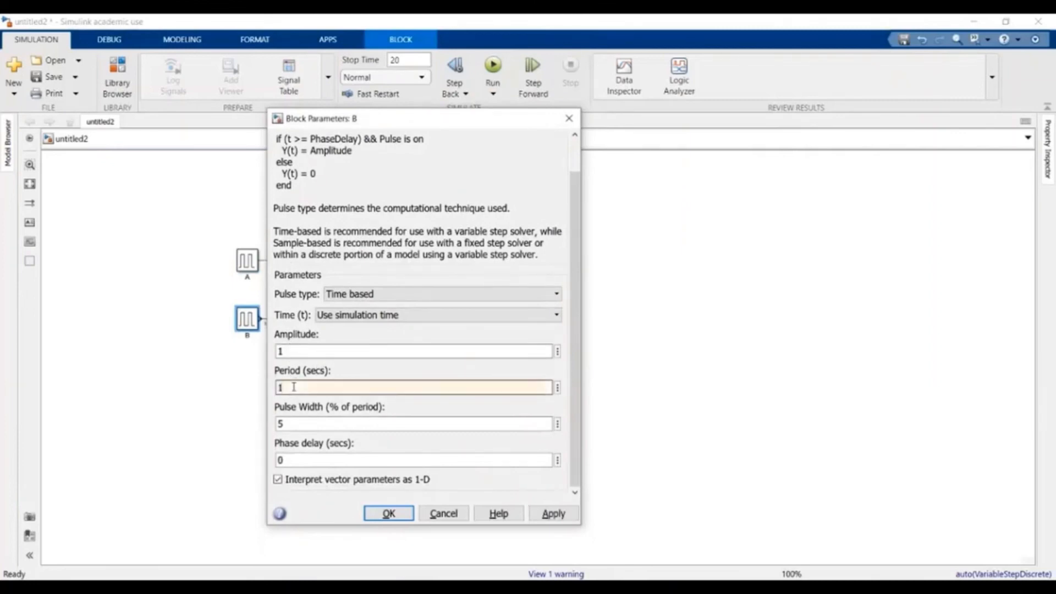
{"action": "double_click", "coordinate": [302, 426]}
{"action": "type", "text": "50"}
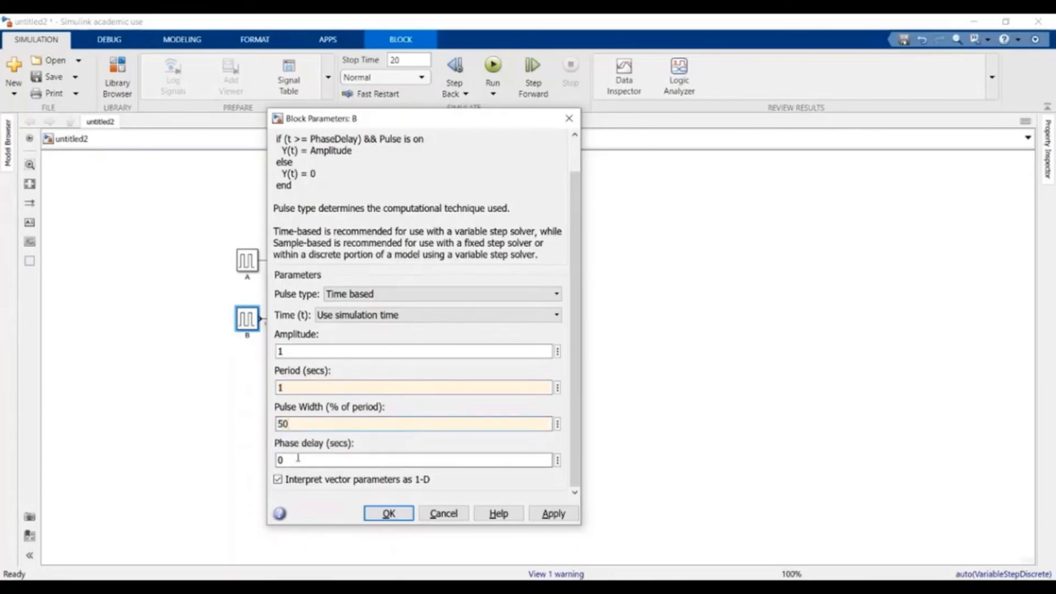
{"action": "left_click", "coordinate": [555, 517]}
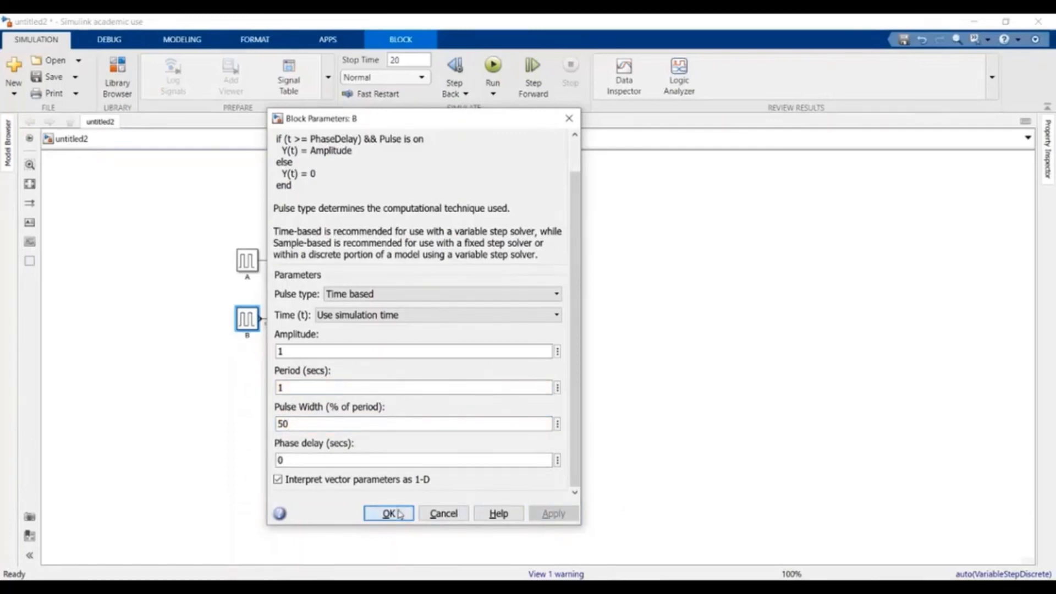
{"action": "left_click", "coordinate": [395, 512]}
{"action": "left_click", "coordinate": [396, 512]}
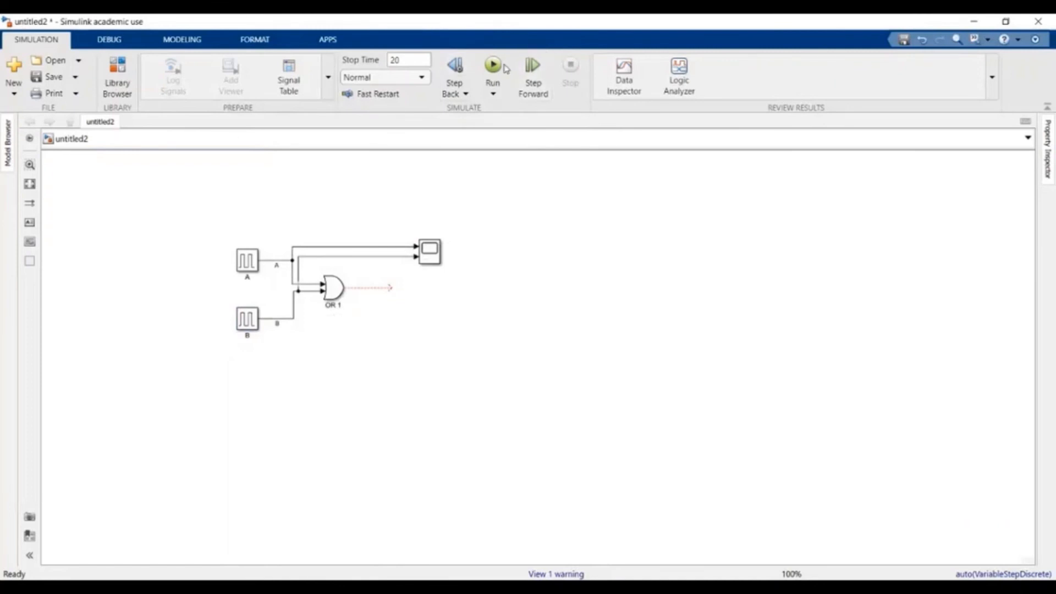
- Set the stop time to 2 s, run the model, and view A and B in the Scope
{"action": "left_click", "coordinate": [425, 58]}
{"action": "left_click", "coordinate": [493, 67]}
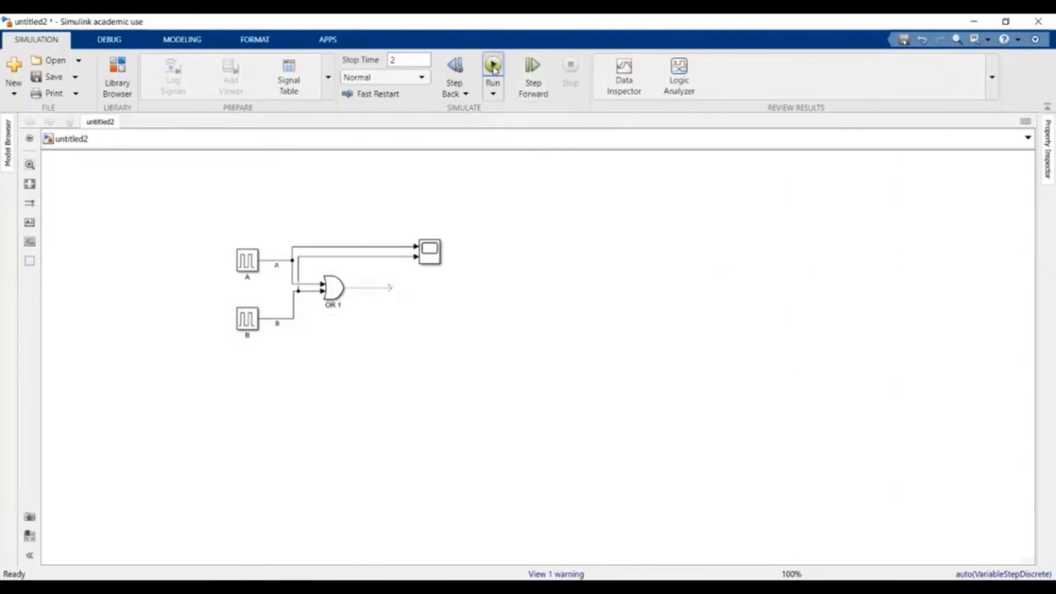
{"action": "double_click", "coordinate": [431, 253]}
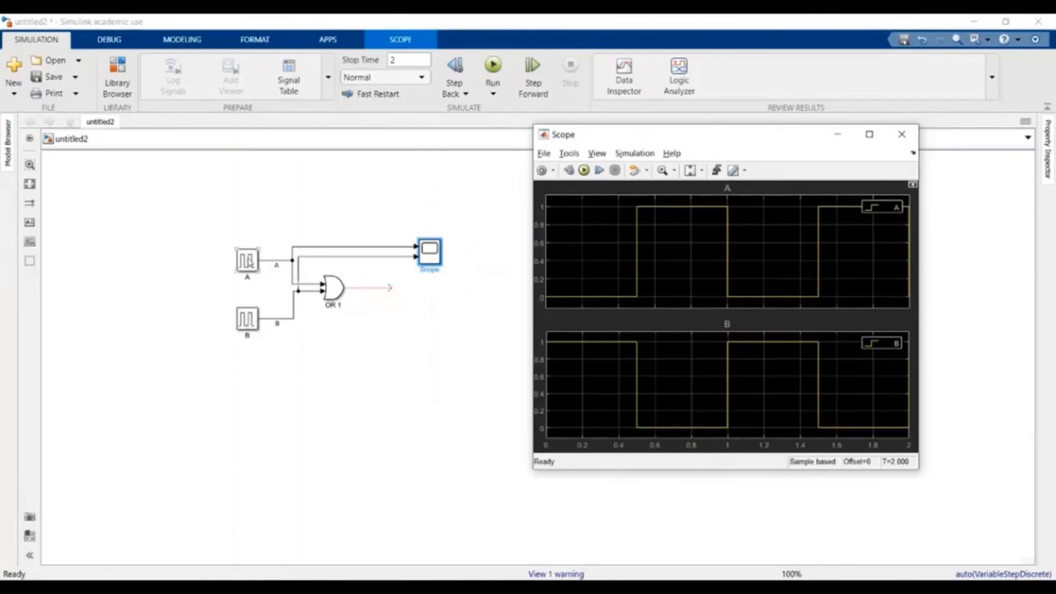
{"action": "double_click", "coordinate": [248, 263]}
- Give Pulse Generator A a period of 2 and a phase delay of 1, applying and closing
{"action": "double_click", "coordinate": [297, 365]}
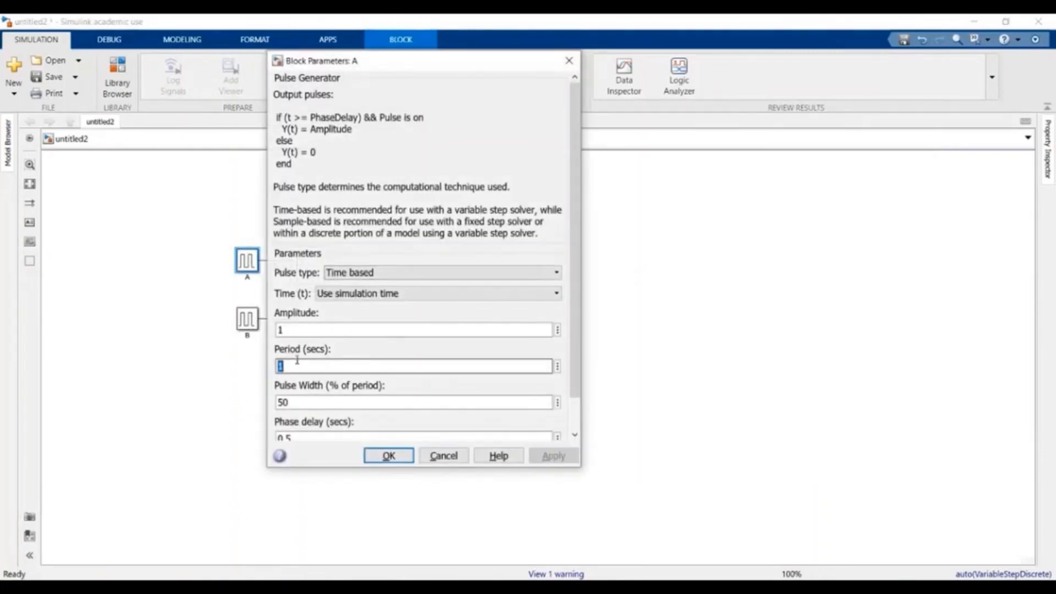
{"action": "type", "text": "2"}
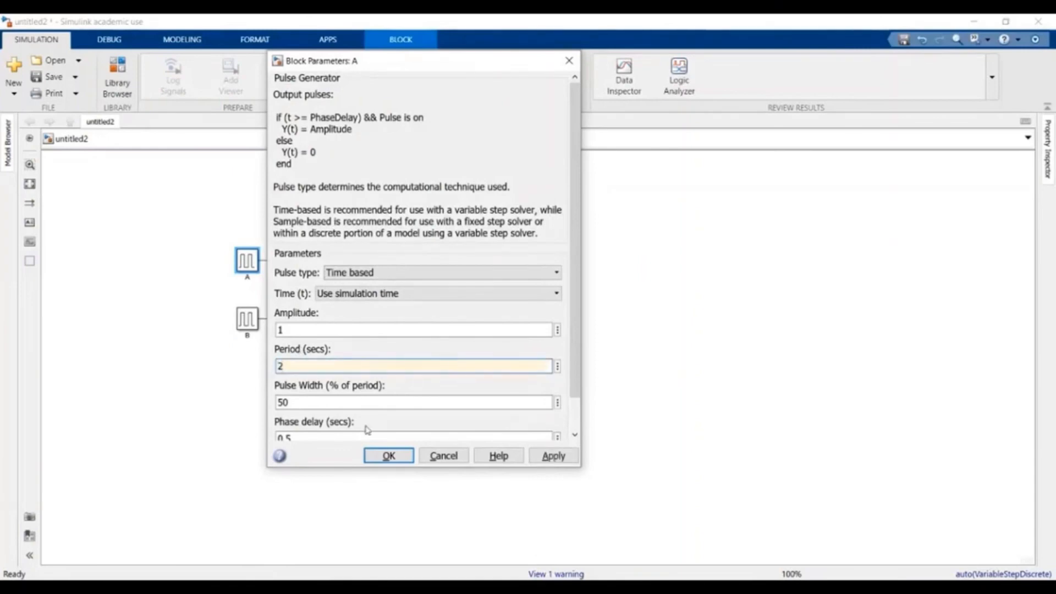
{"action": "double_click", "coordinate": [324, 437]}
{"action": "left_click", "coordinate": [305, 403]}
{"action": "double_click", "coordinate": [298, 403]}
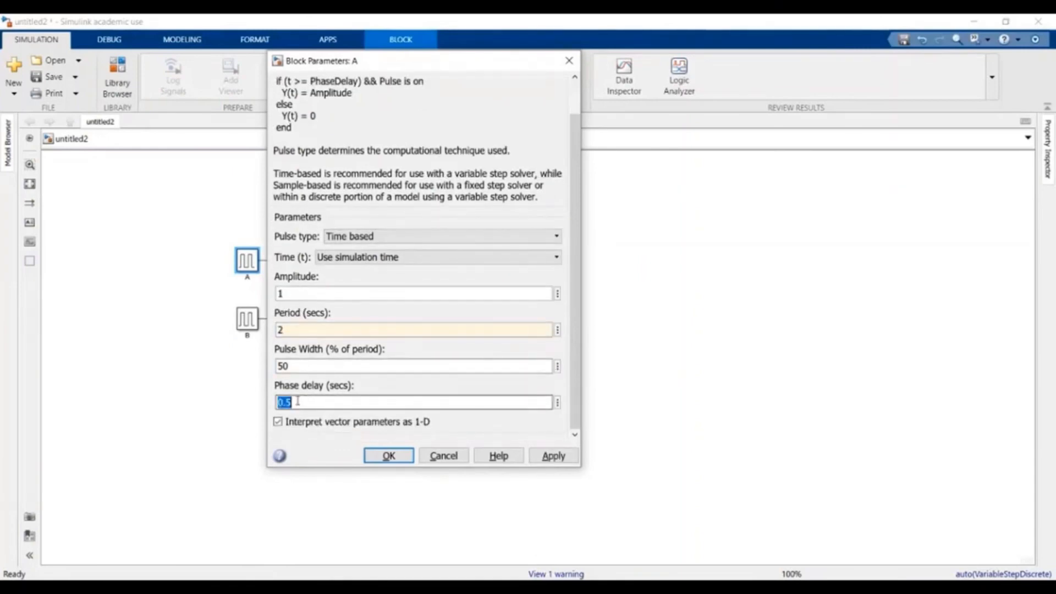
{"action": "double_click", "coordinate": [300, 403]}
{"action": "left_click_drag", "start_coordinate": [301, 404], "coordinate": [278, 403]}
{"action": "type", "text": "1"}
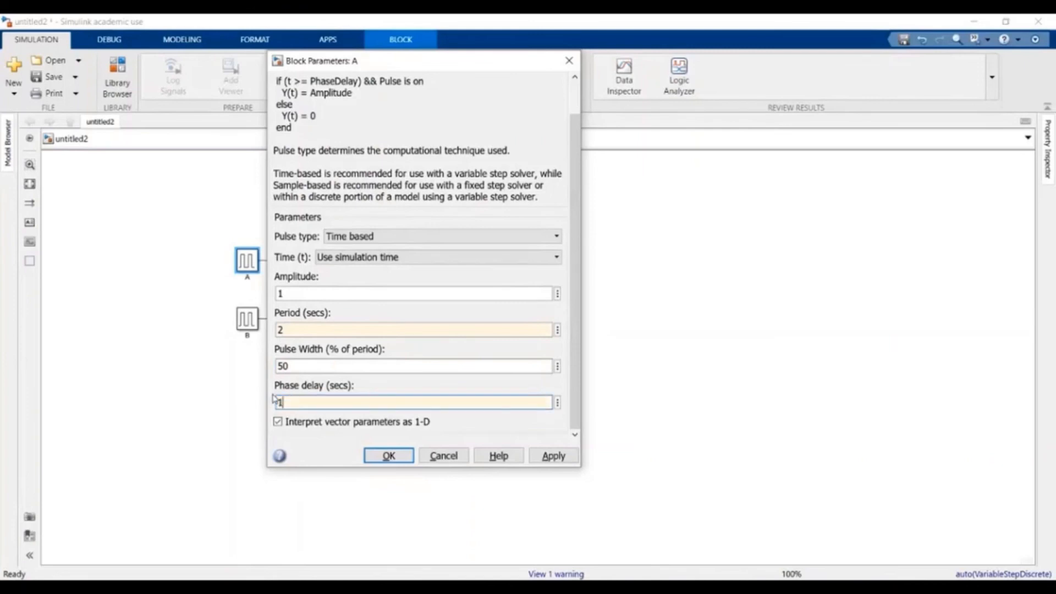
{"action": "left_click", "coordinate": [553, 455]}
{"action": "left_click", "coordinate": [389, 455]}
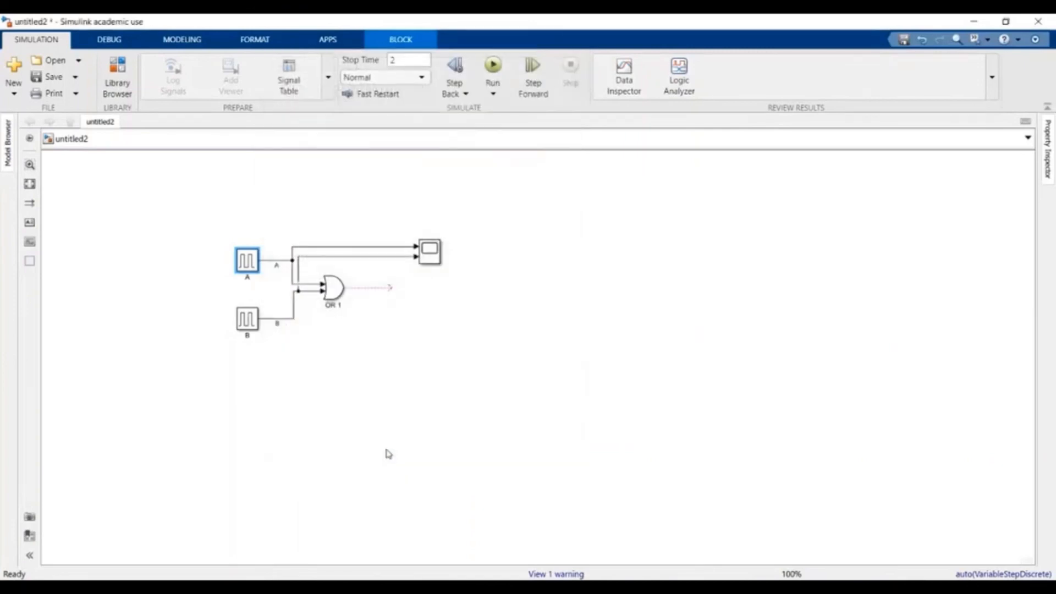
- Set Pulse Generator B's phase delay to 0.5, applying and closing
{"action": "double_click", "coordinate": [247, 319]}
{"action": "scroll", "coordinate": [353, 421], "scroll_direction": "down", "scroll_amount": 1}
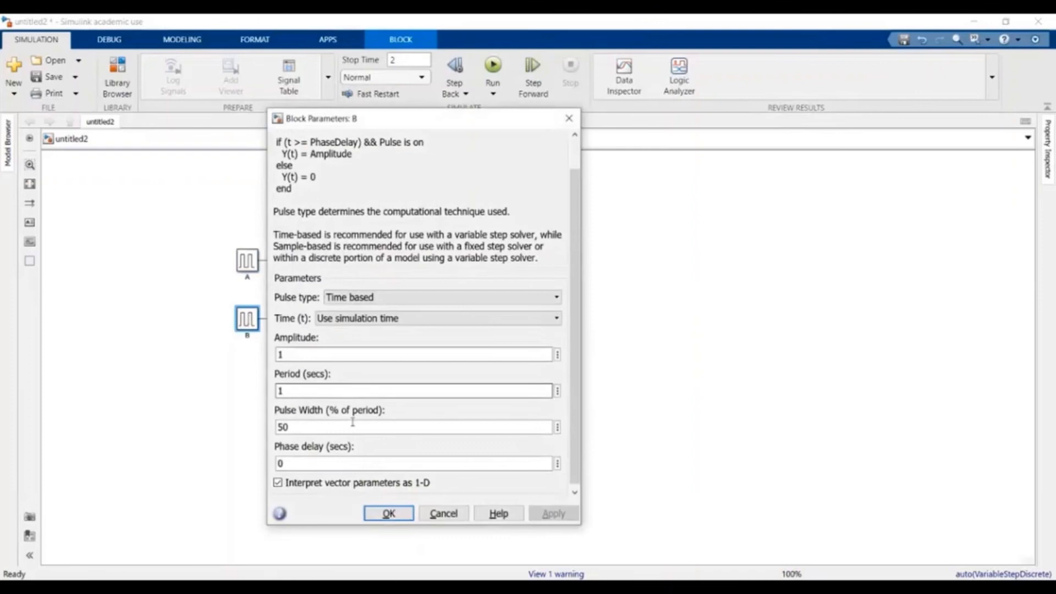
{"action": "double_click", "coordinate": [315, 387]}
{"action": "double_click", "coordinate": [318, 463]}
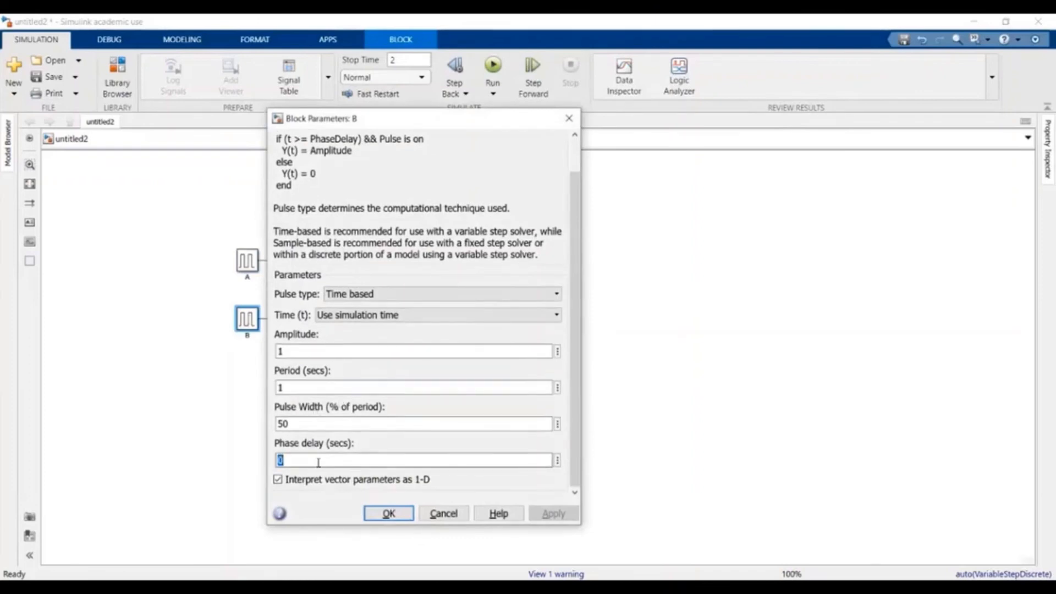
{"action": "type", "text": "0"}
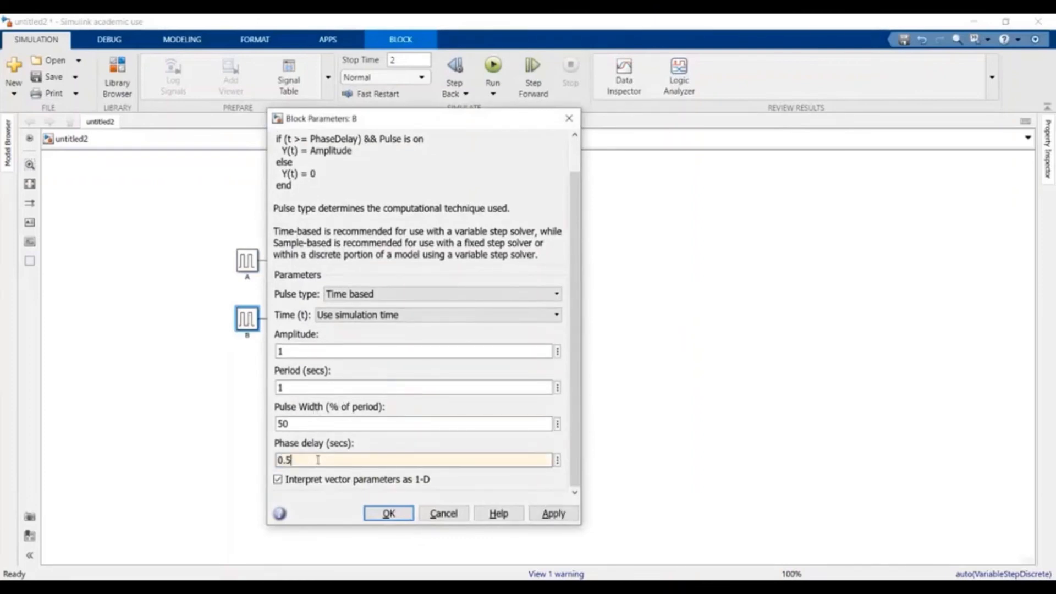
{"action": "left_click", "coordinate": [552, 515]}
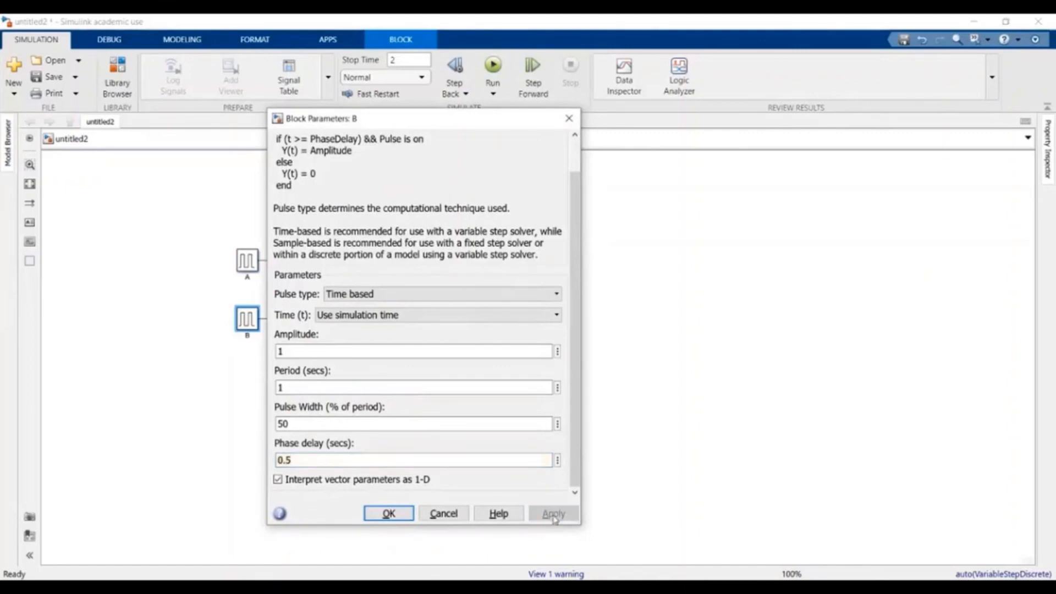
{"action": "left_click", "coordinate": [389, 513]}
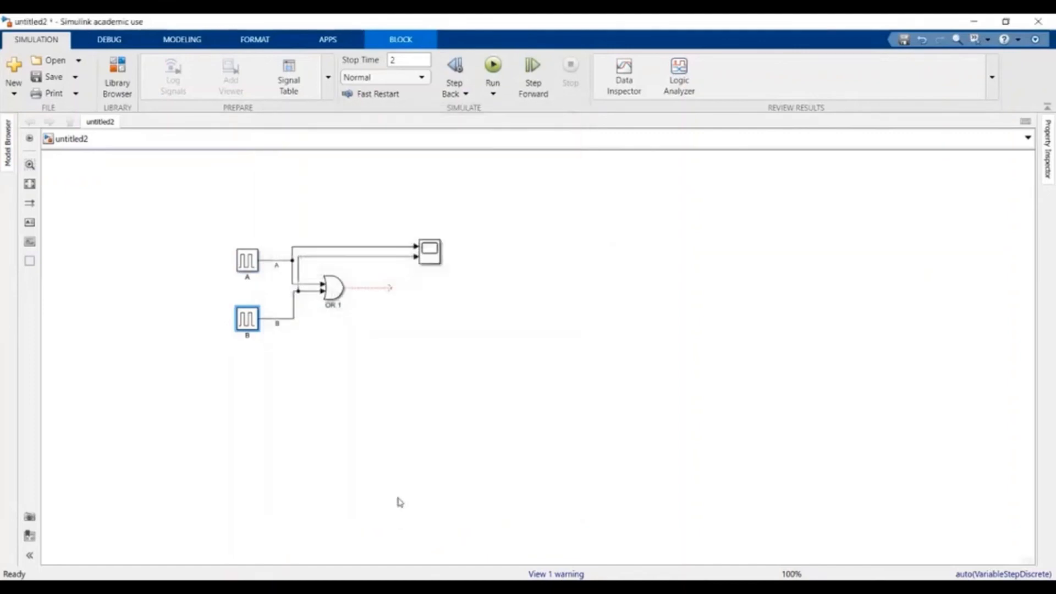
- Rerun the 2-second simulation and review the A and B waveforms in the Scope
{"action": "left_click", "coordinate": [493, 65]}
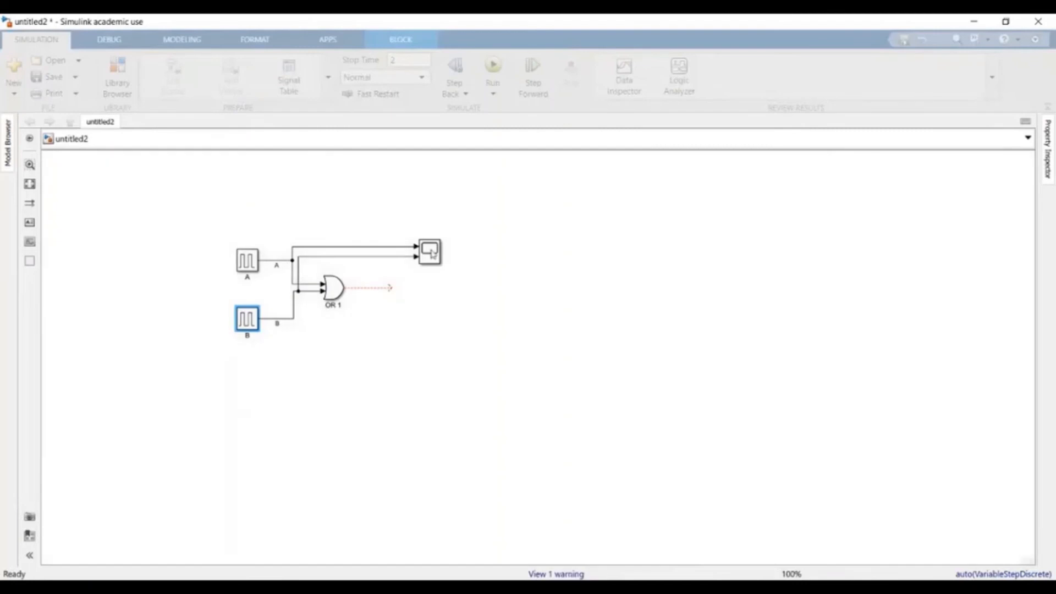
{"action": "double_click", "coordinate": [430, 252]}
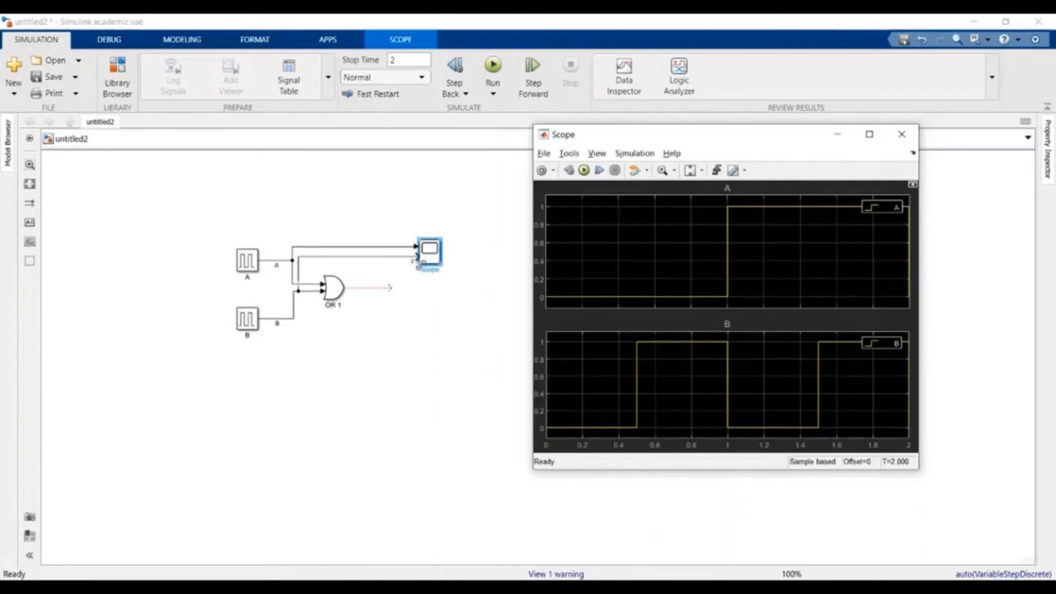
{"action": "left_click", "coordinate": [432, 256]}
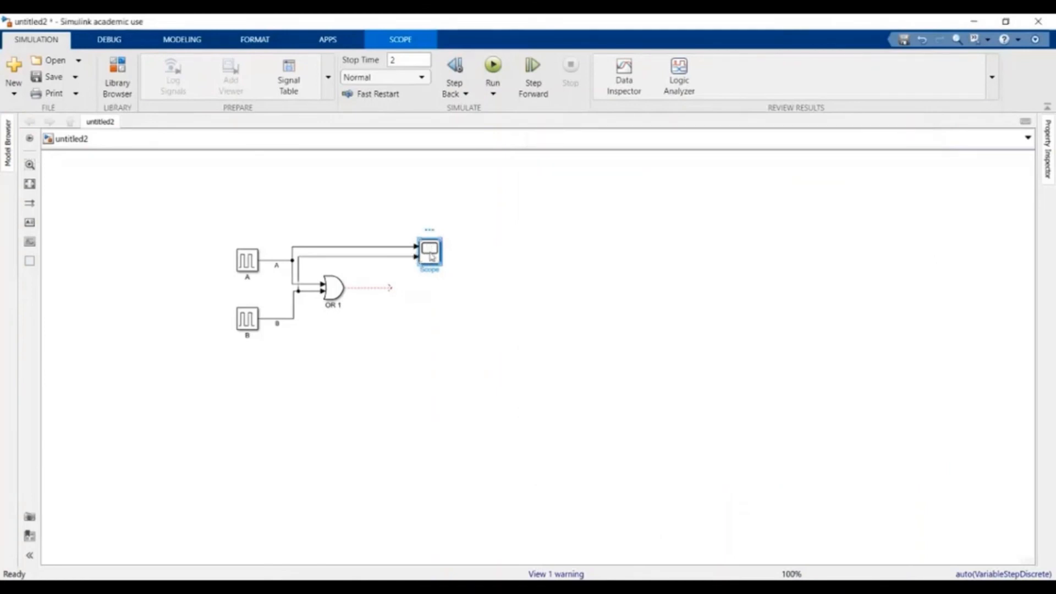
- Set the Scope block's number of input ports to 3
{"action": "right_click", "coordinate": [431, 256]}
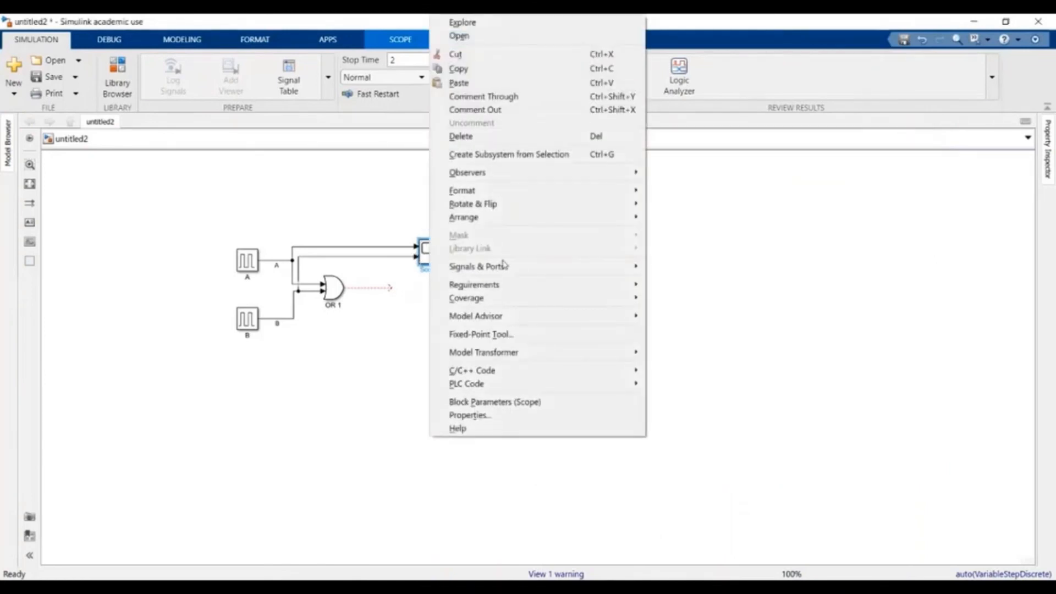
{"action": "mouse_move", "coordinate": [566, 267]}
{"action": "mouse_move", "coordinate": [726, 274]}
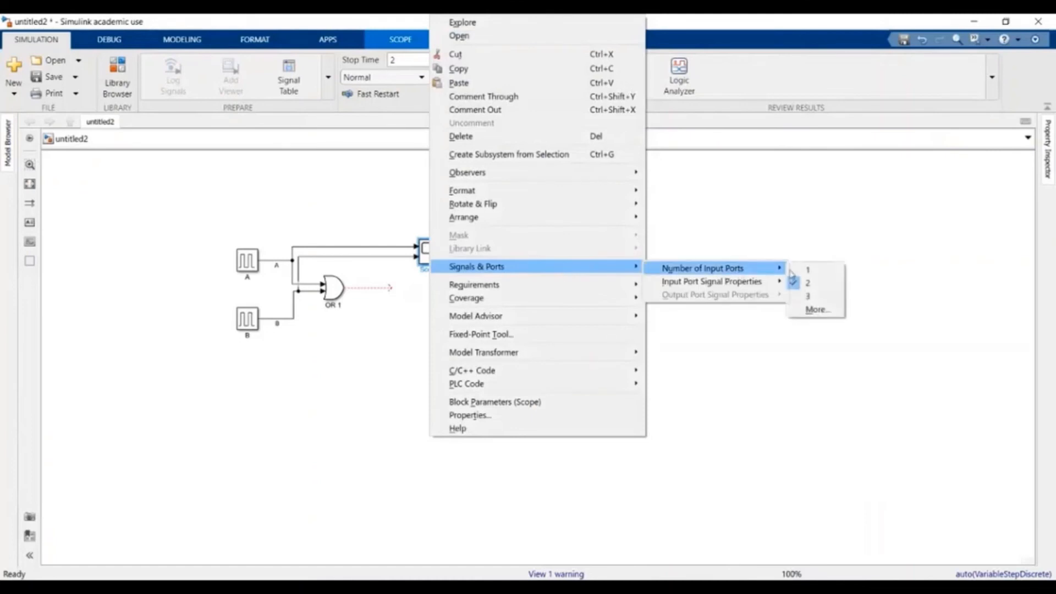
{"action": "left_click", "coordinate": [813, 297]}
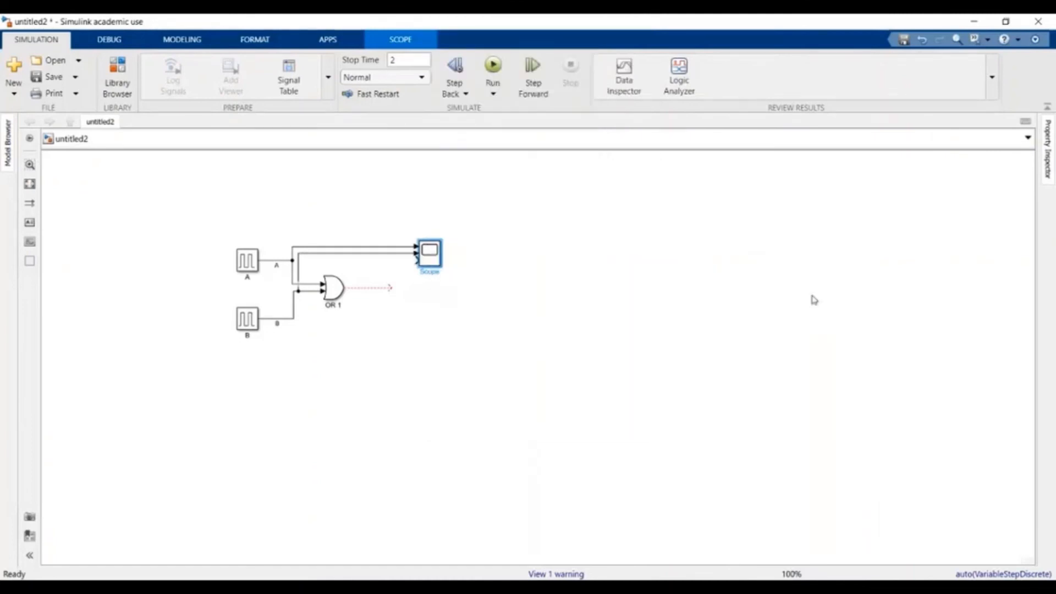
{"action": "left_click", "coordinate": [774, 311]}
- Wire the OR 1 gate's output to Scope input 3 and label that signal F
{"action": "mouse_move", "coordinate": [424, 260]}
{"action": "left_mouse_down"}
{"action": "mouse_move", "coordinate": [380, 291]}
{"action": "mouse_move", "coordinate": [415, 259]}
{"action": "left_mouse_up"}
{"action": "key", "text": "Delete"}
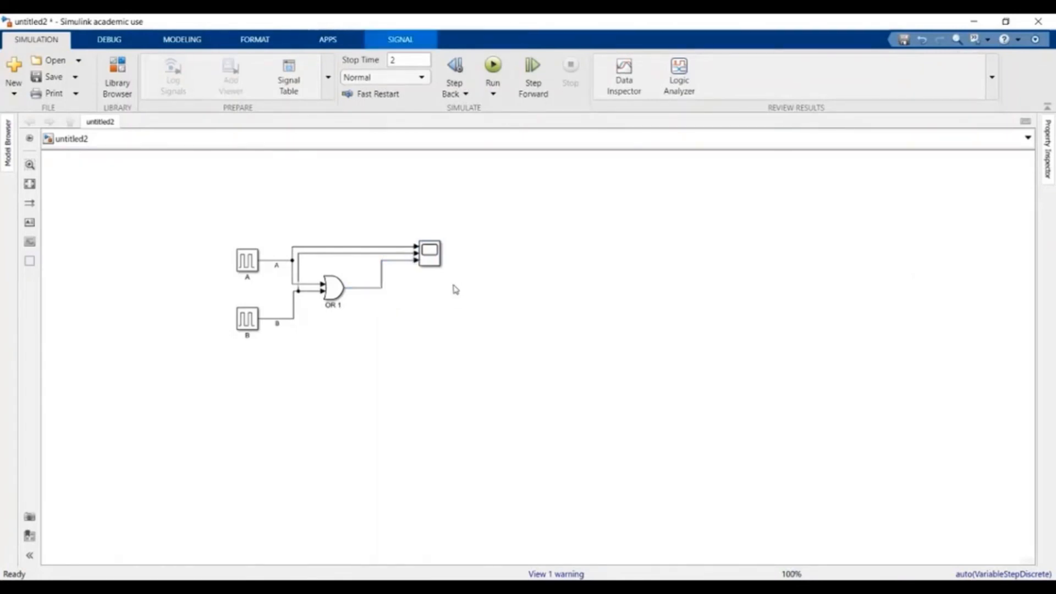
{"action": "left_click", "coordinate": [456, 290]}
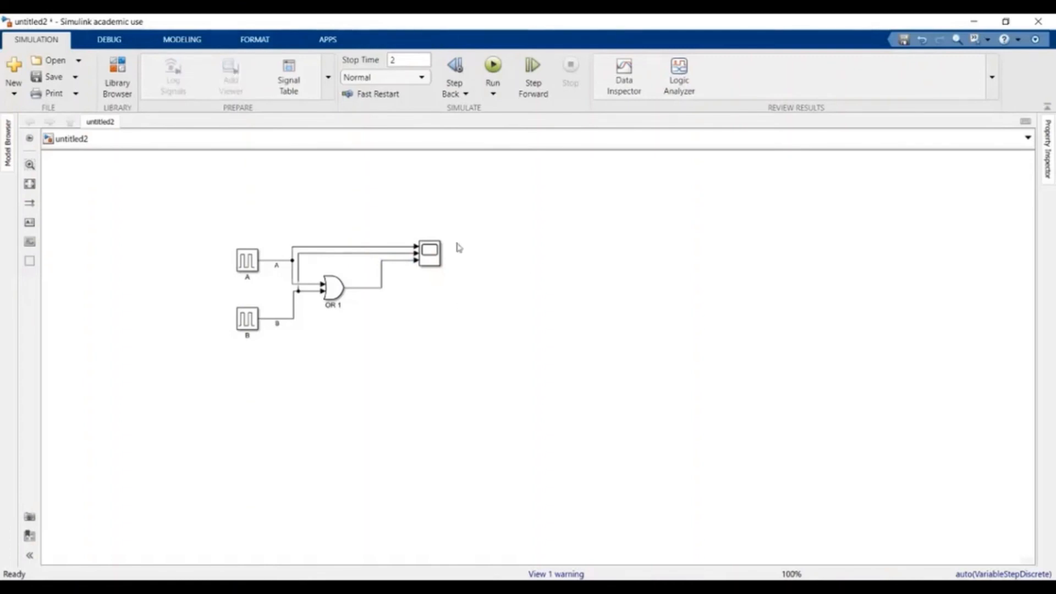
{"action": "left_click", "coordinate": [429, 253]}
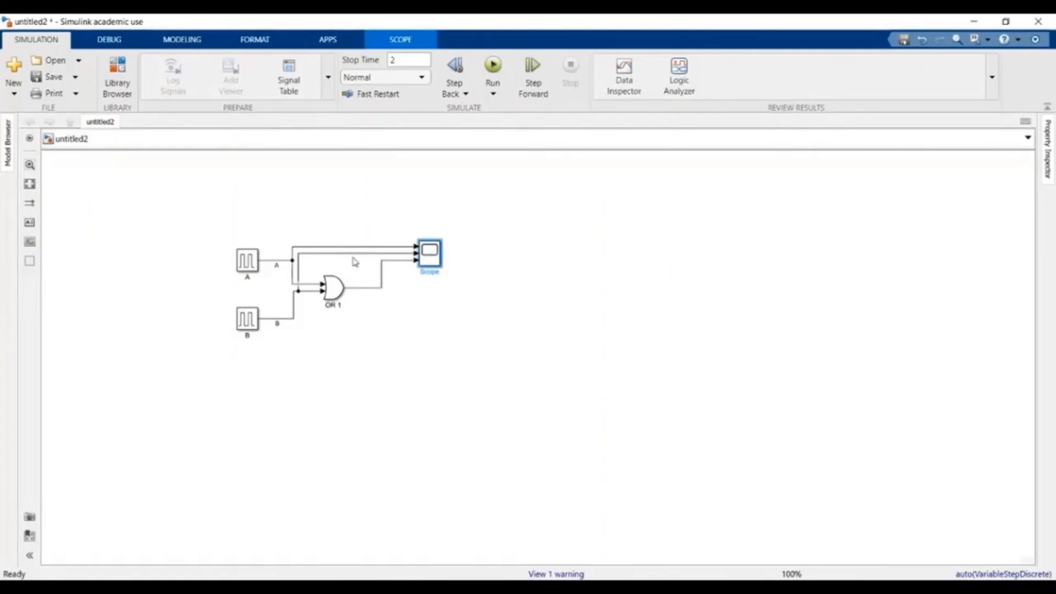
{"action": "left_click", "coordinate": [373, 292]}
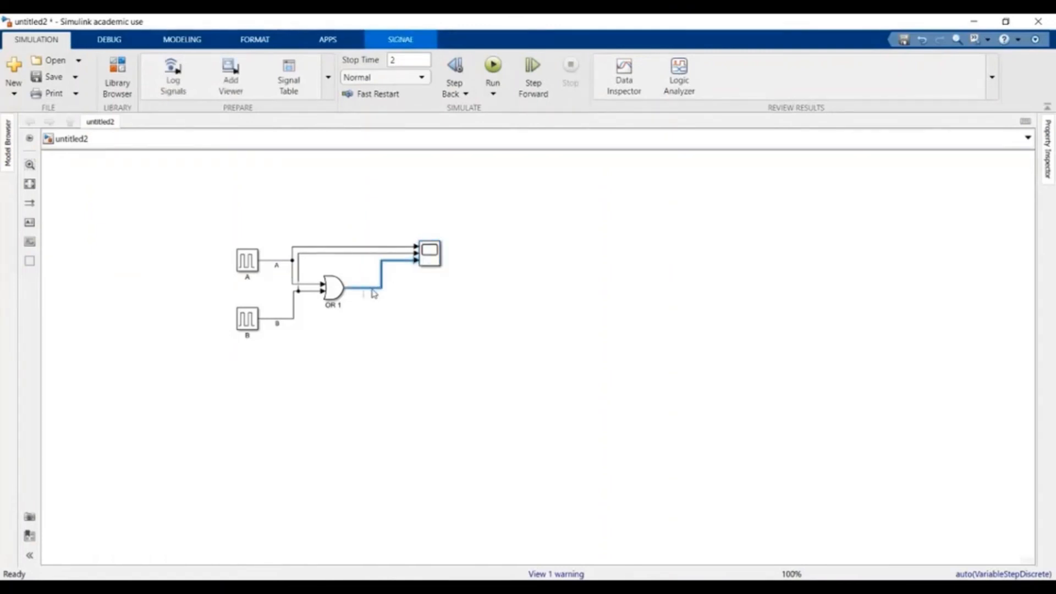
{"action": "left_click", "coordinate": [447, 298]}
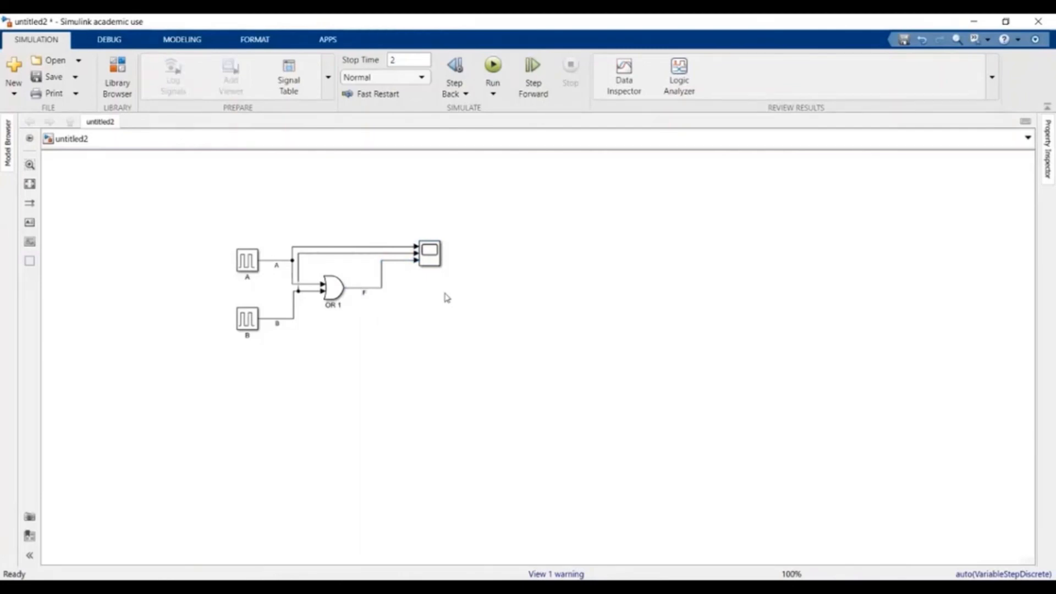
- Rerun the model and set the Scope layout to a 3-row by 1-column grid for A, B, F
{"action": "left_click", "coordinate": [494, 67]}
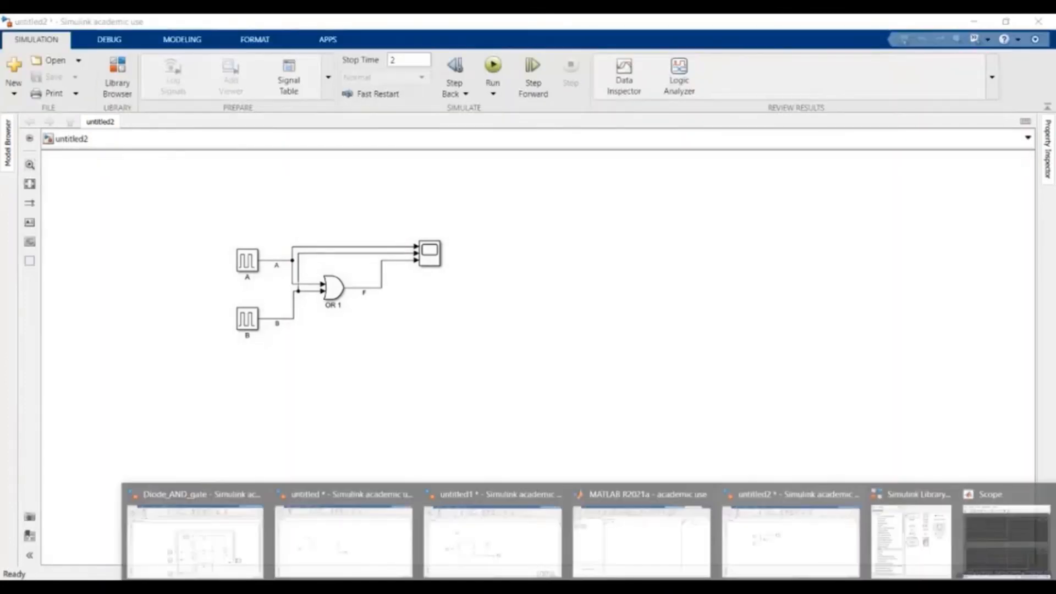
{"action": "left_click", "coordinate": [1004, 528]}
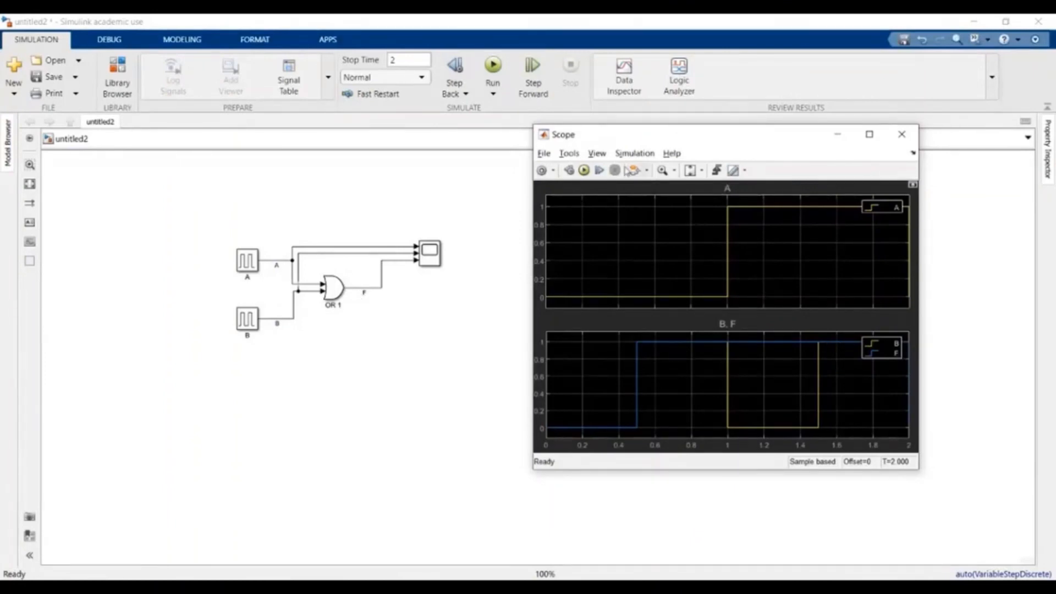
{"action": "left_click", "coordinate": [597, 153]}
{"action": "left_click", "coordinate": [610, 172]}
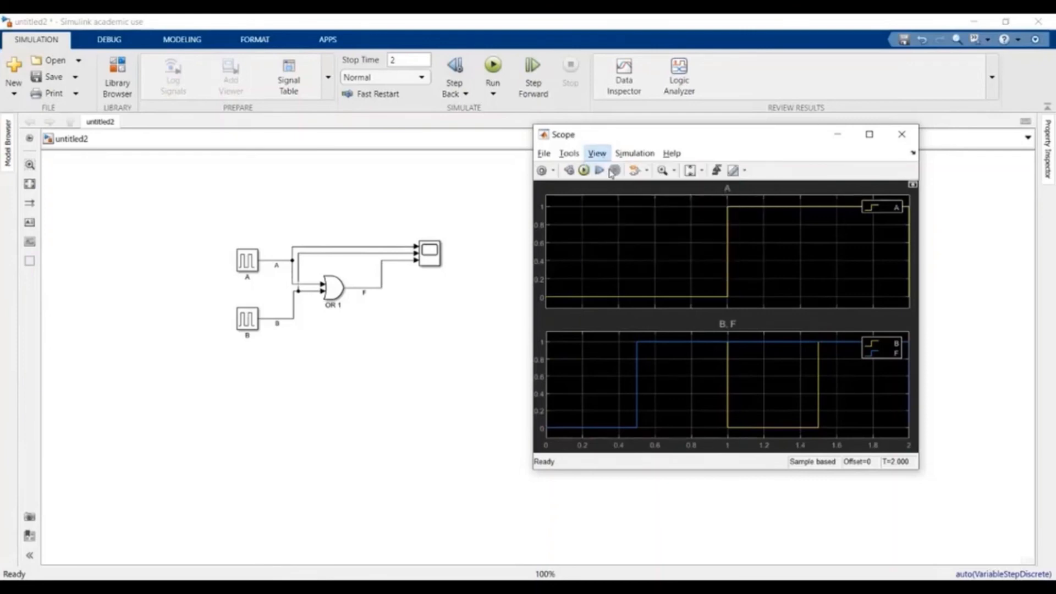
{"action": "left_click", "coordinate": [624, 219]}
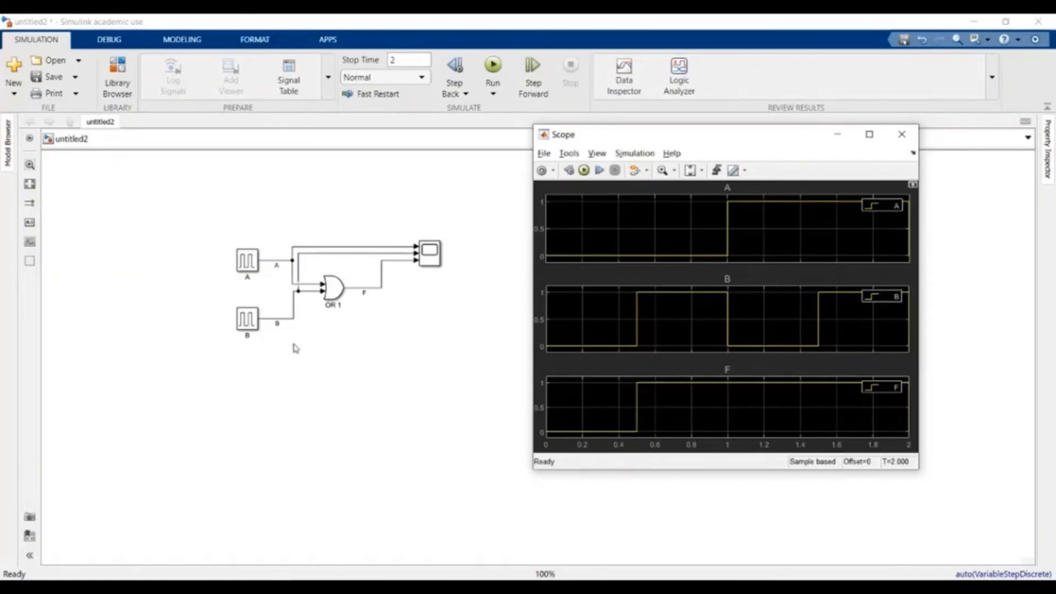
{"action": "left_click", "coordinate": [335, 284]}
{"action": "left_click", "coordinate": [362, 328]}
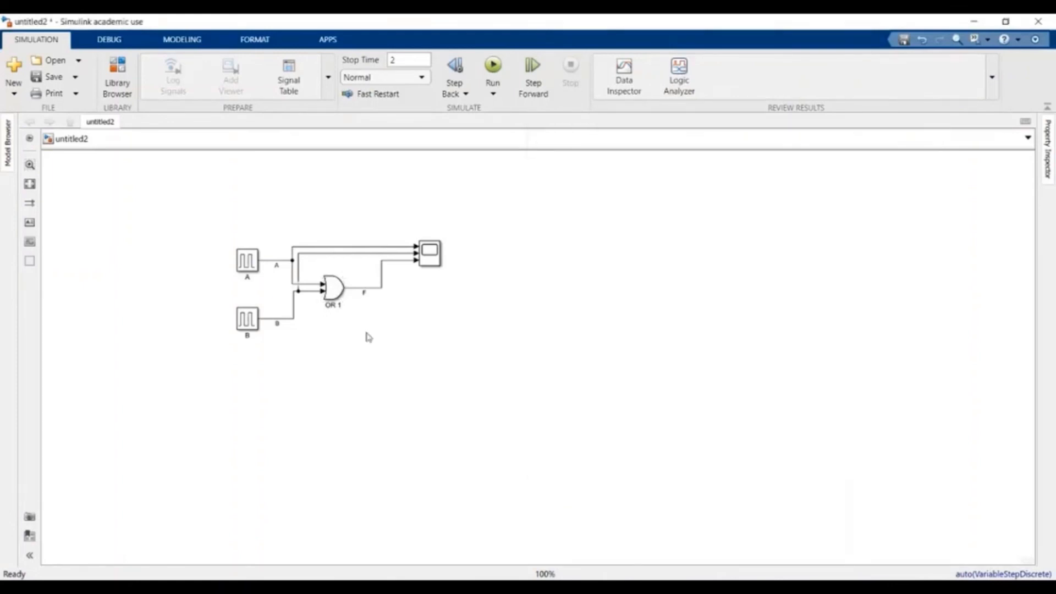
- Change the OR 1 gate's operator to XOR, rerun, and view A, B and F on the Scope
{"action": "double_click", "coordinate": [334, 297]}
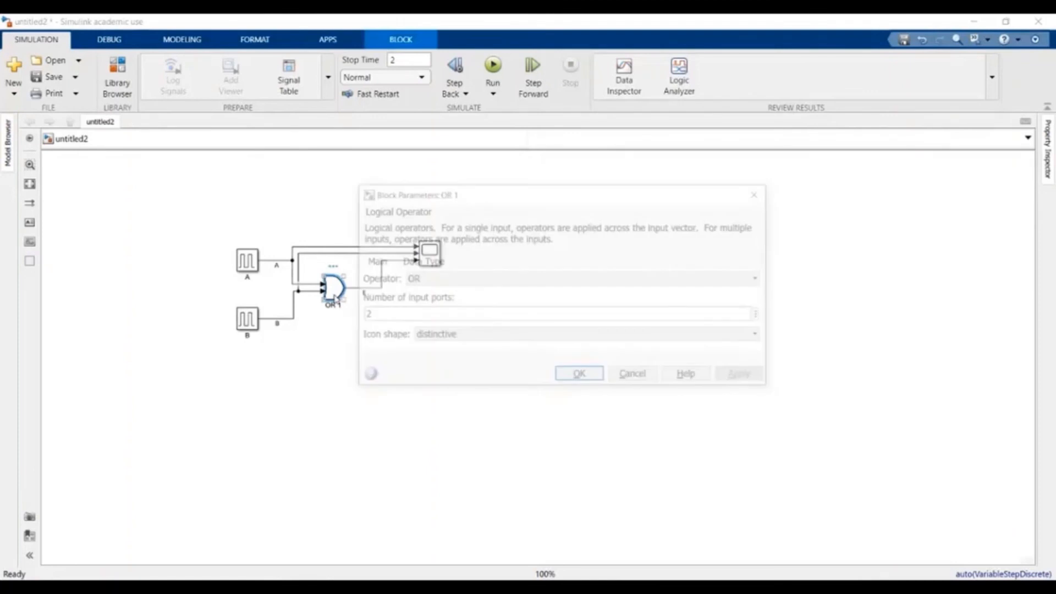
{"action": "left_click", "coordinate": [540, 282]}
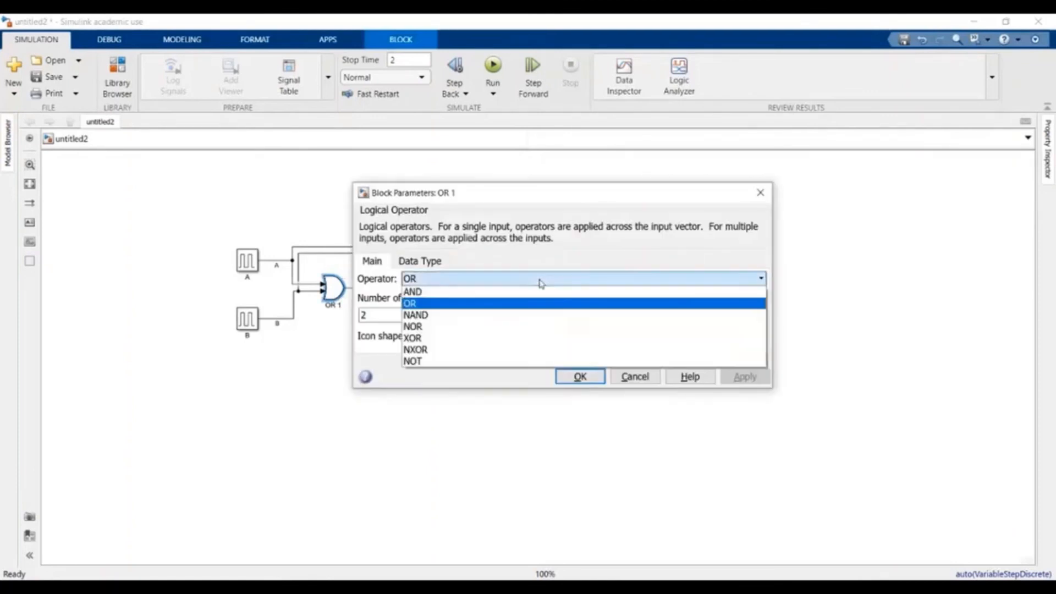
{"action": "left_click", "coordinate": [525, 345]}
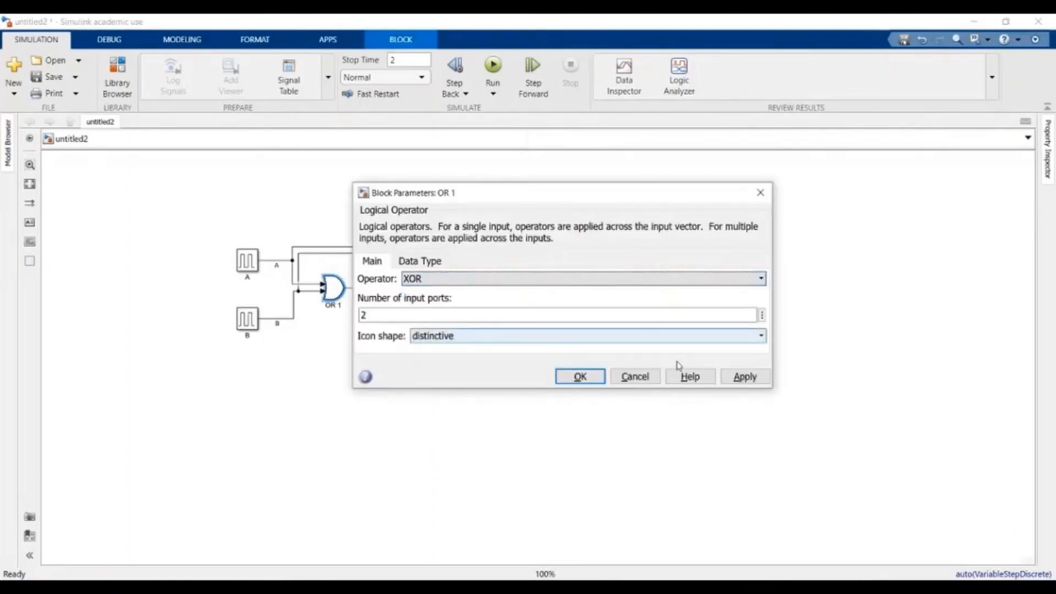
{"action": "left_click", "coordinate": [751, 379]}
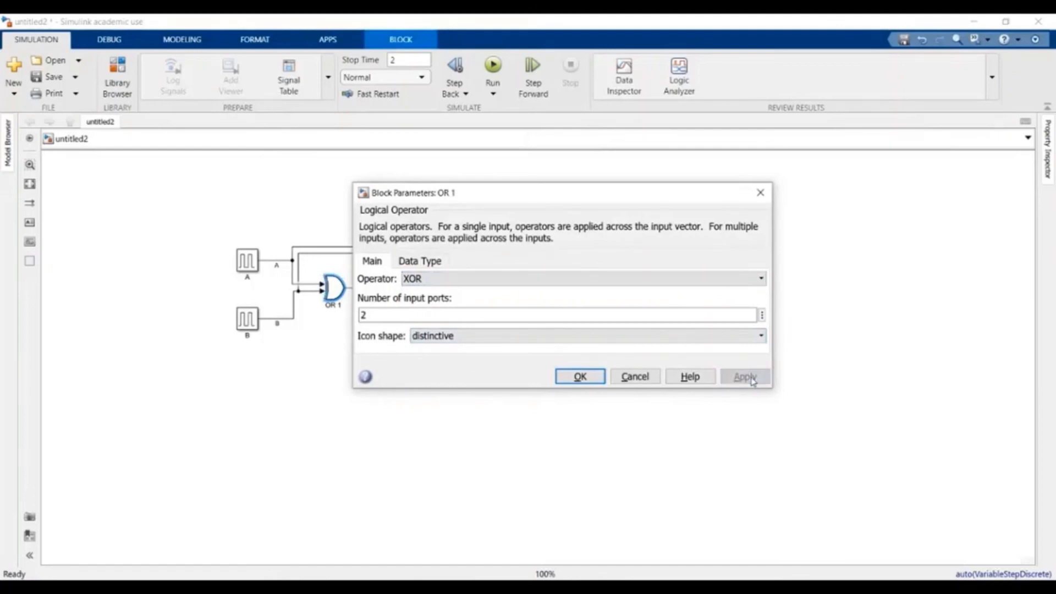
{"action": "left_click", "coordinate": [594, 378]}
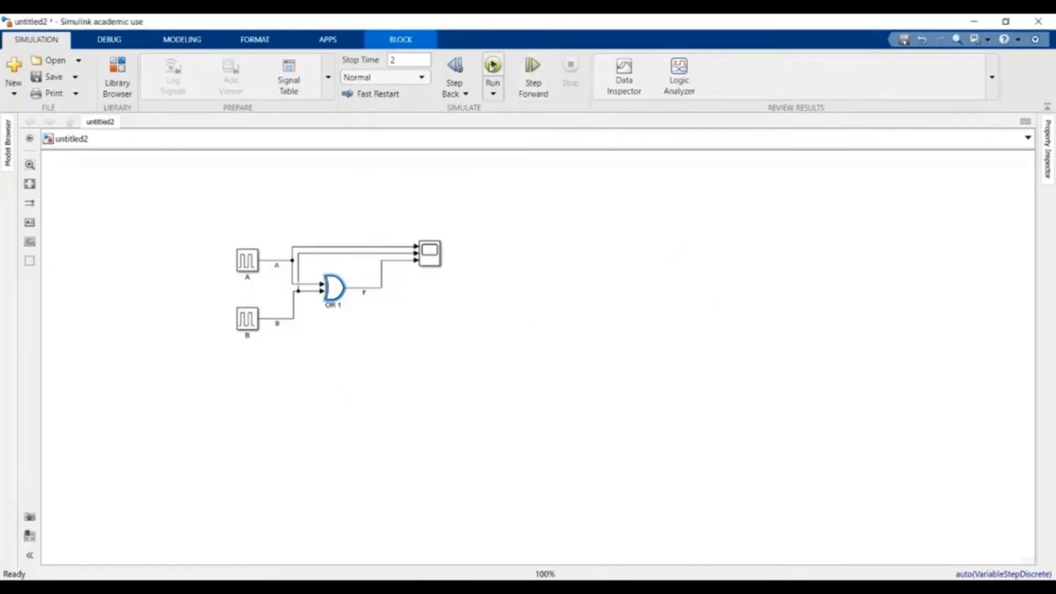
{"action": "left_click", "coordinate": [493, 66]}
{"action": "double_click", "coordinate": [434, 270]}
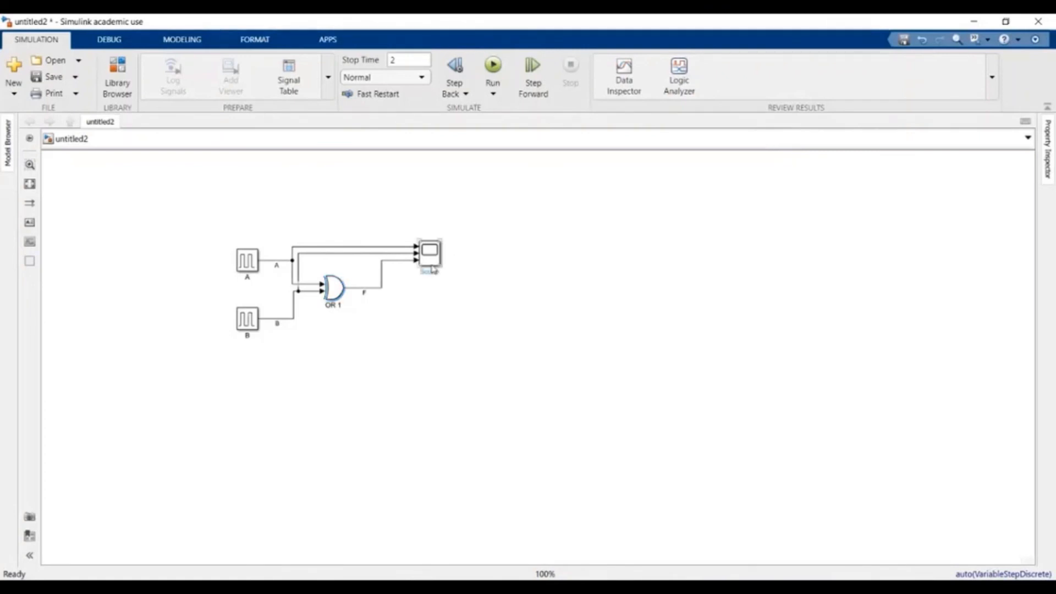